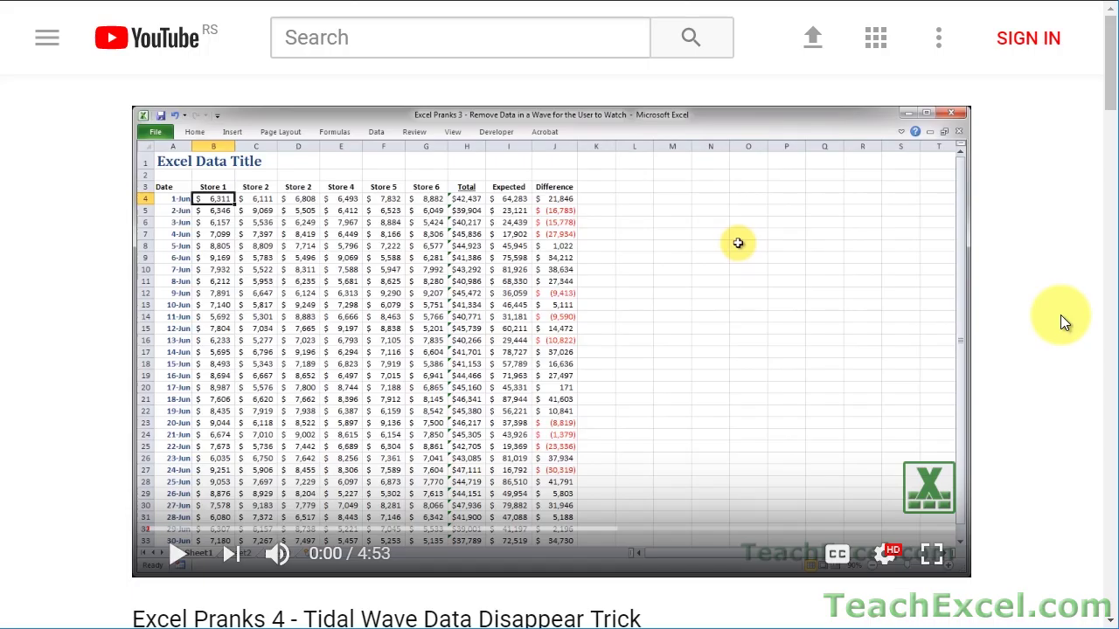
Subscribe to the TeachExcel channel from the Excel Pranks 4 video page and turn on its notifications.
{"action": "scroll", "coordinate": [1060, 315], "scroll_direction": "down", "scroll_amount": 5}
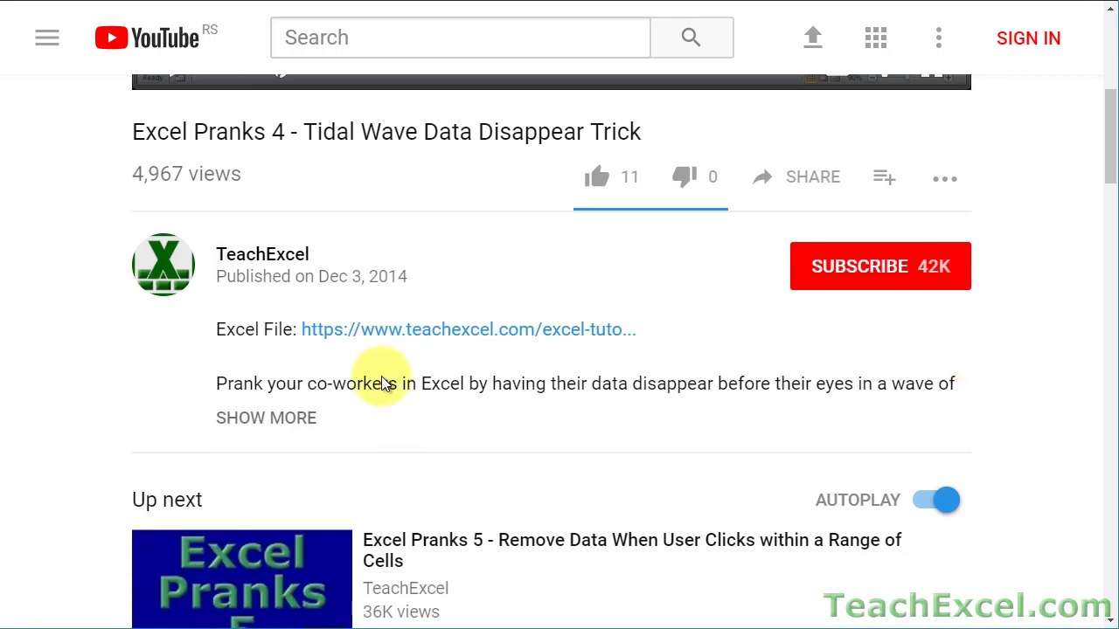
{"action": "left_click", "coordinate": [400, 341]}
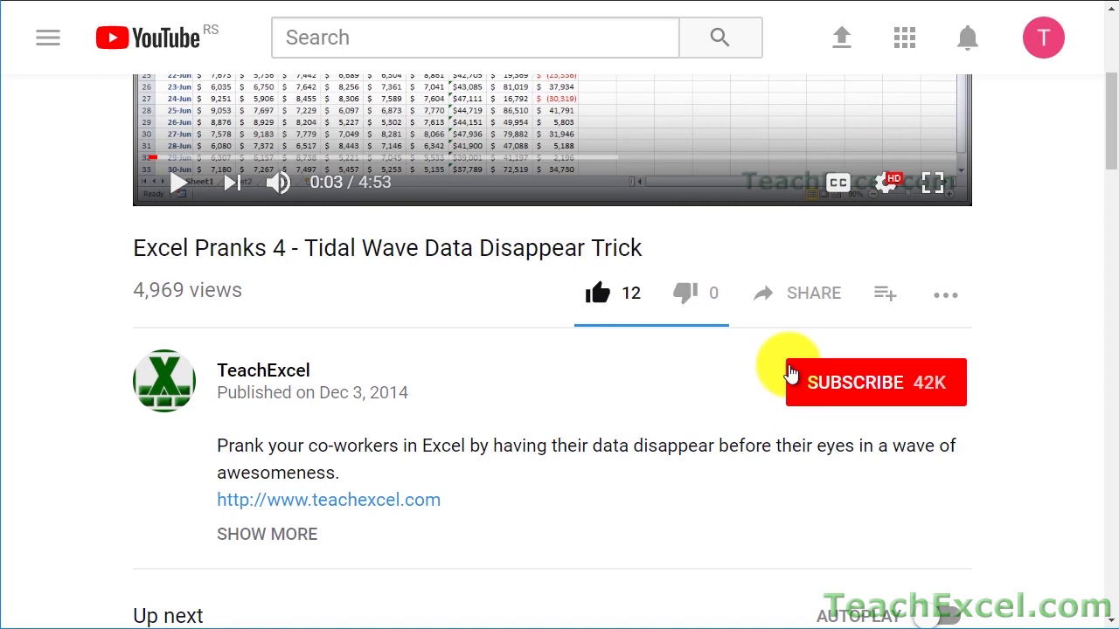
{"action": "left_click", "coordinate": [814, 381]}
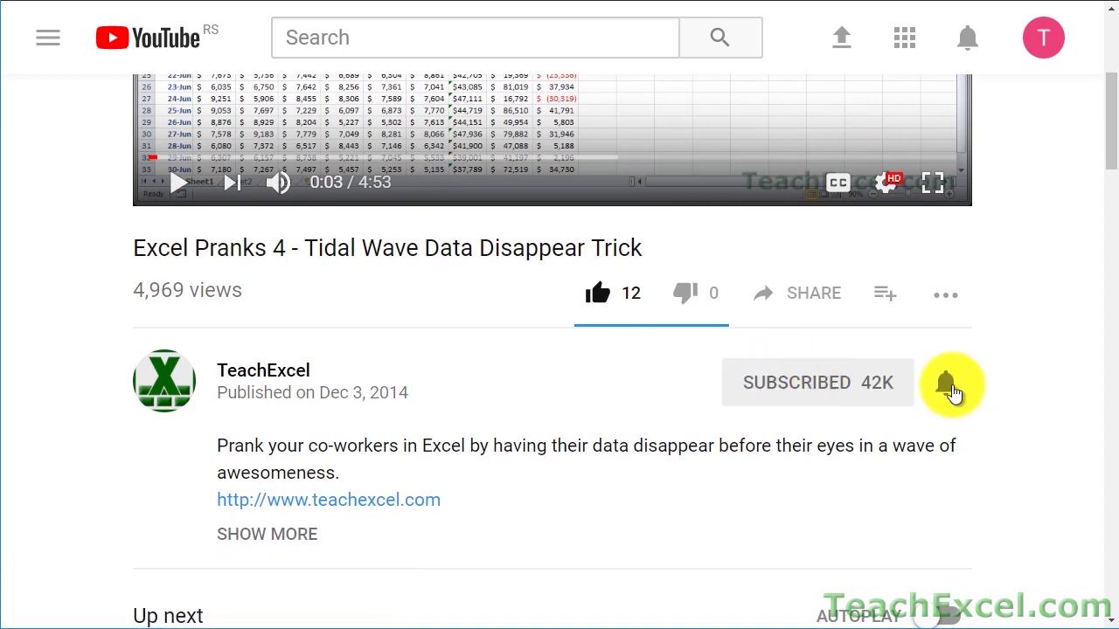
{"action": "left_click", "coordinate": [949, 389]}
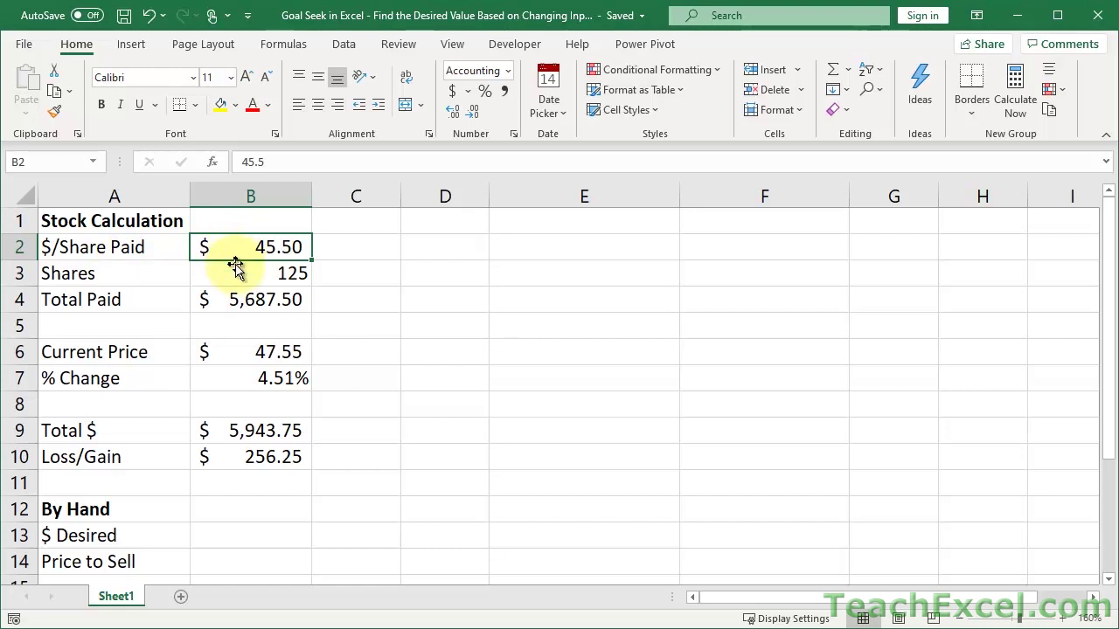
Examine the inputs and formulas of the stock calculation in B3 to B10, from Shares through Loss/Gain.
{"action": "left_click", "coordinate": [235, 273]}
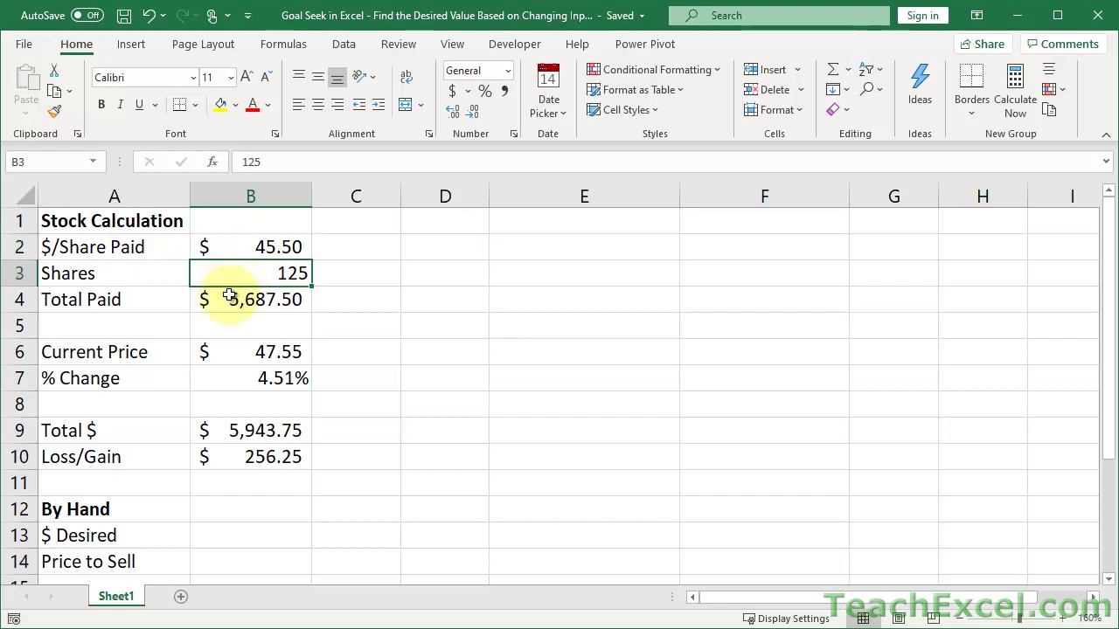
{"action": "left_click", "coordinate": [228, 295]}
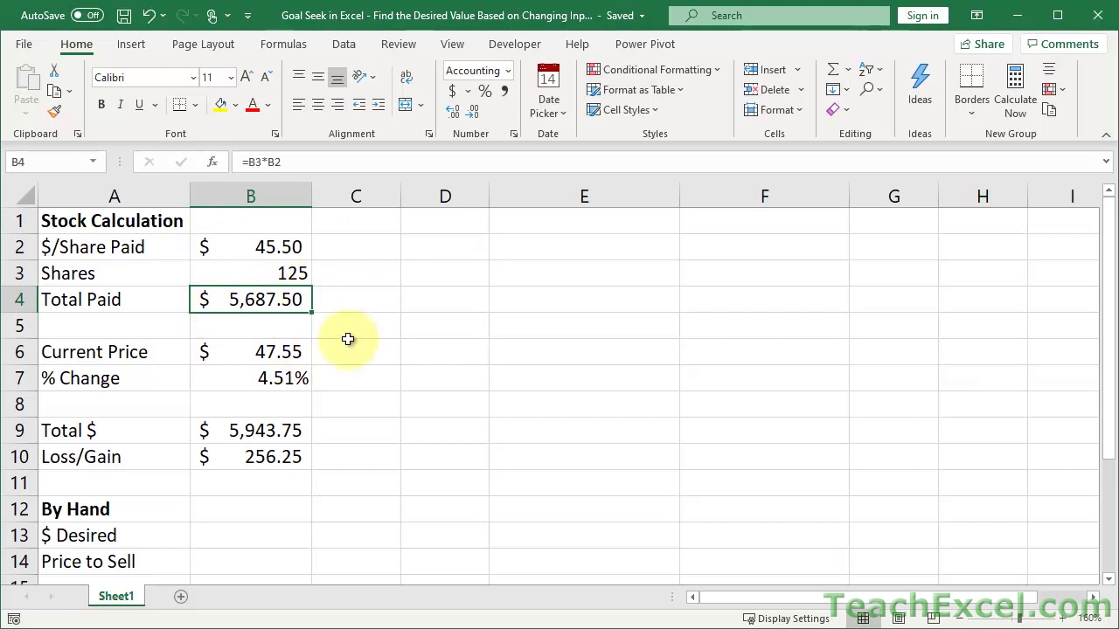
{"action": "left_click", "coordinate": [236, 353]}
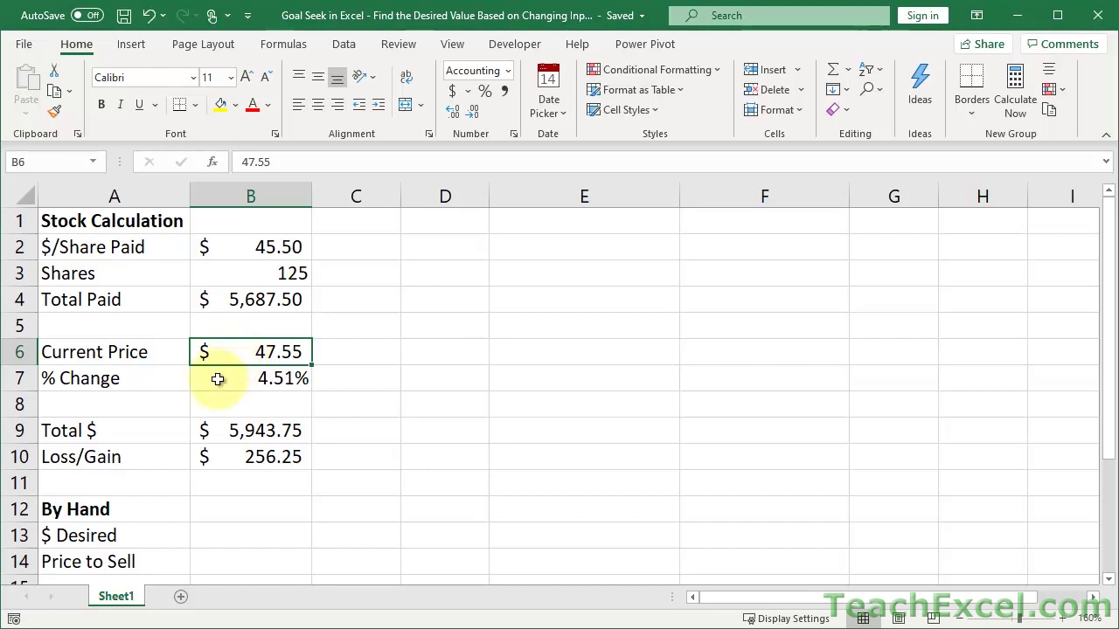
{"action": "left_click", "coordinate": [218, 379]}
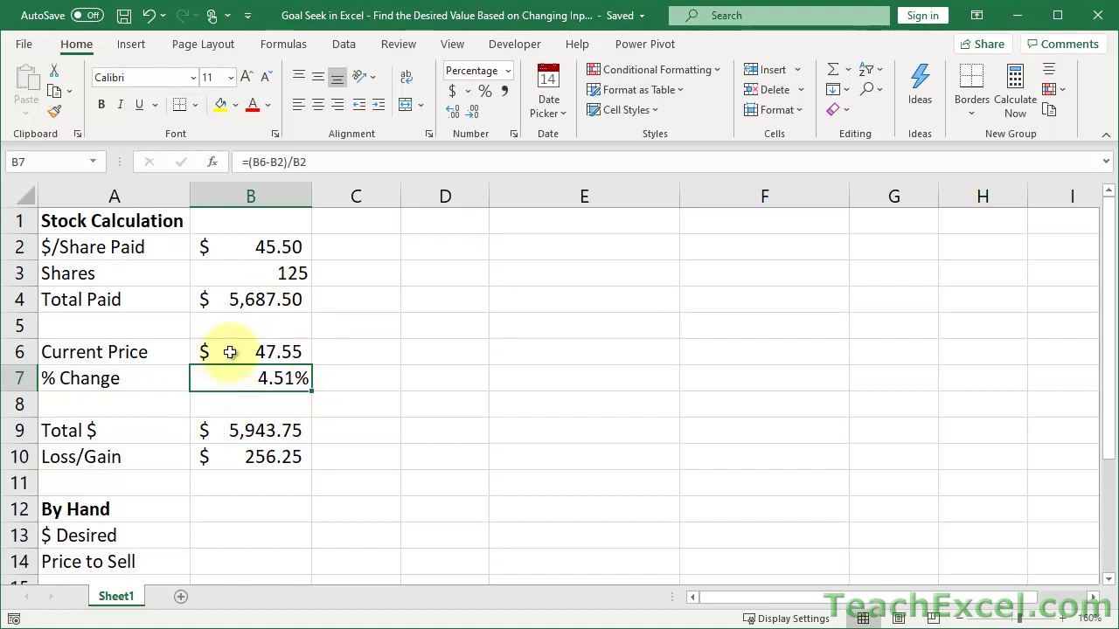
{"action": "left_click", "coordinate": [219, 433]}
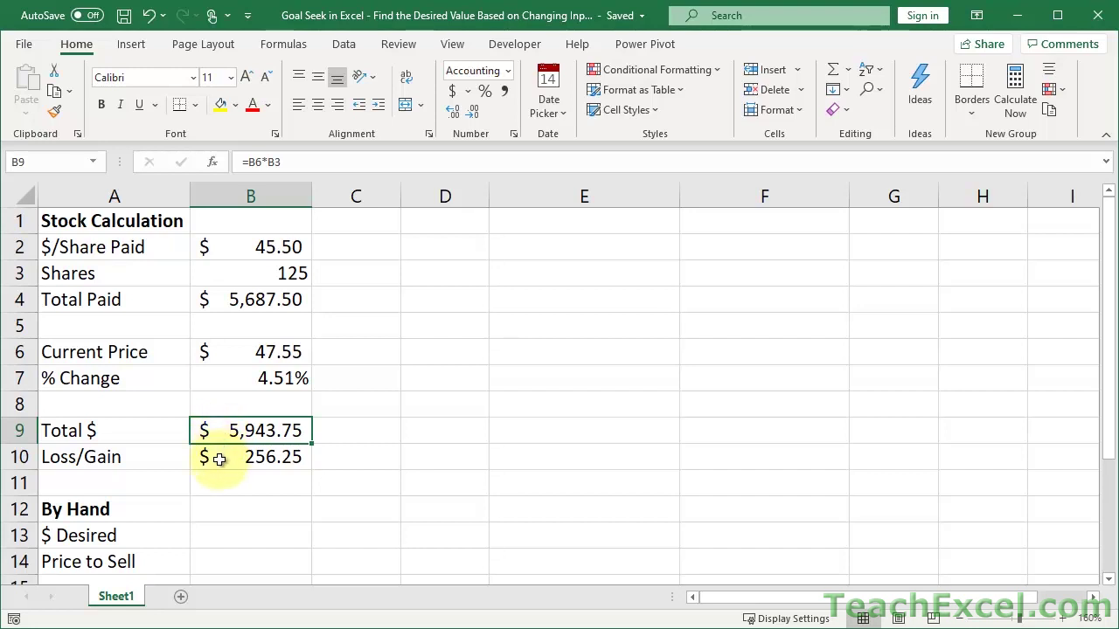
{"action": "left_click", "coordinate": [220, 459]}
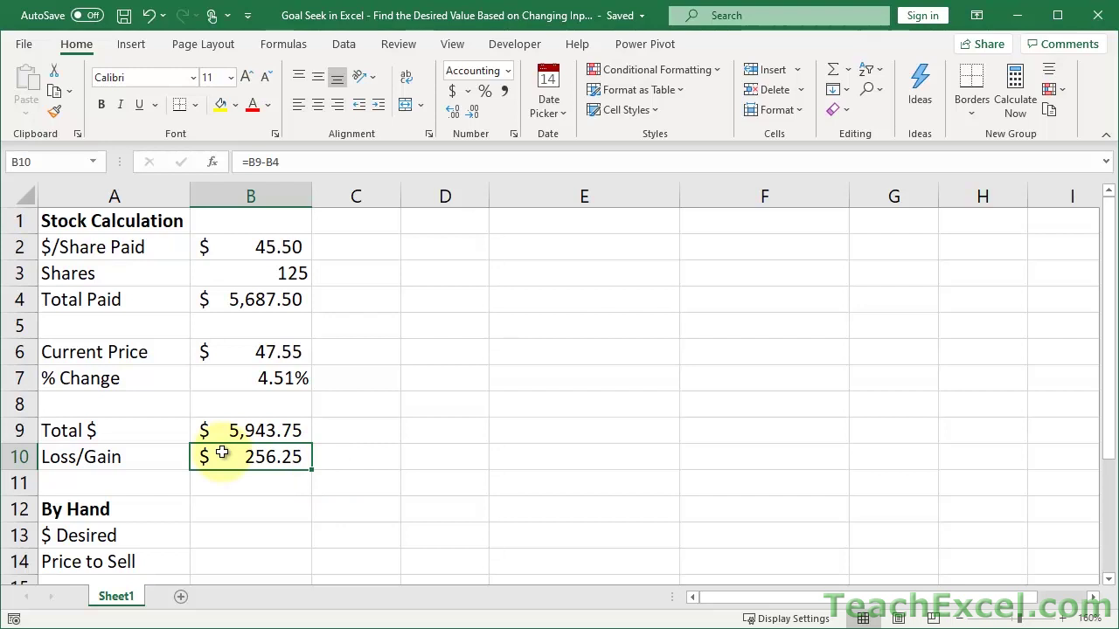
{"action": "left_click", "coordinate": [226, 347]}
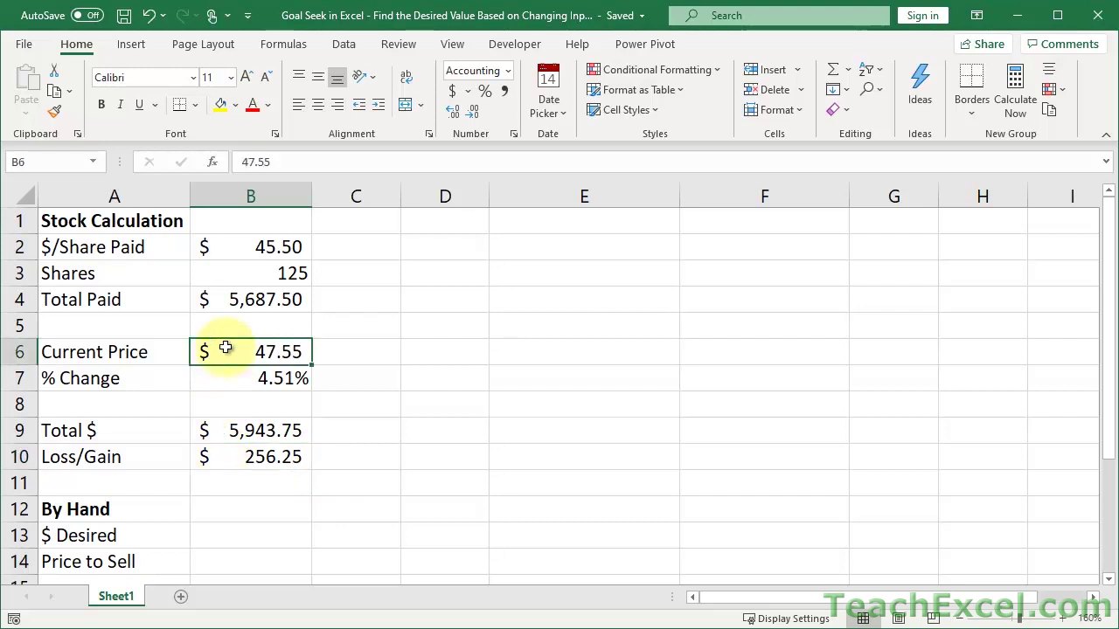
{"action": "left_click", "coordinate": [228, 455]}
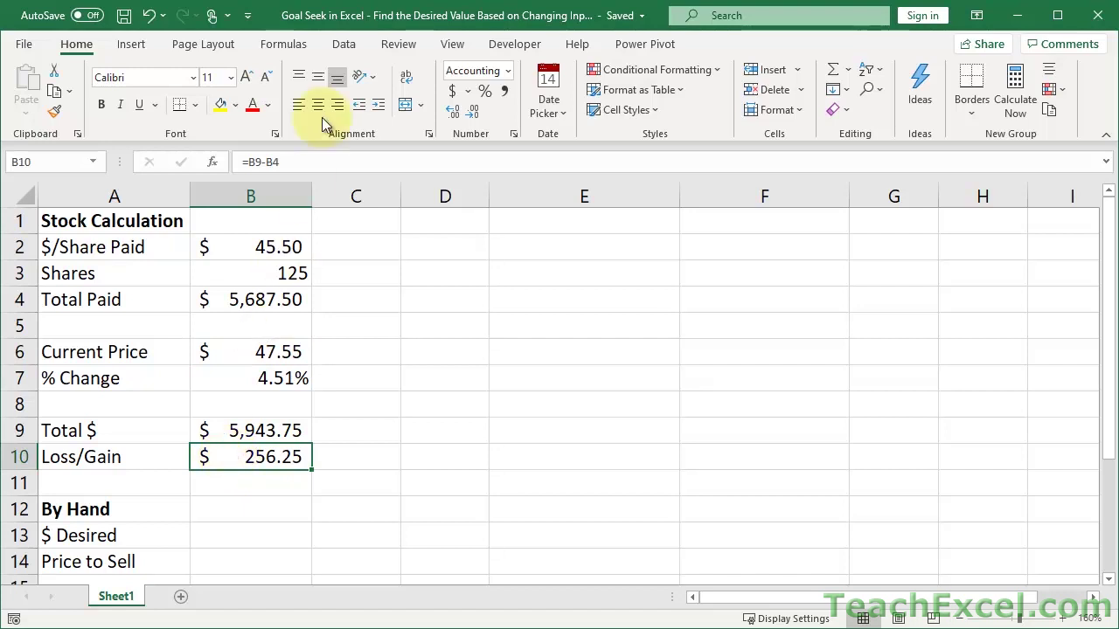
{"action": "left_click", "coordinate": [344, 45]}
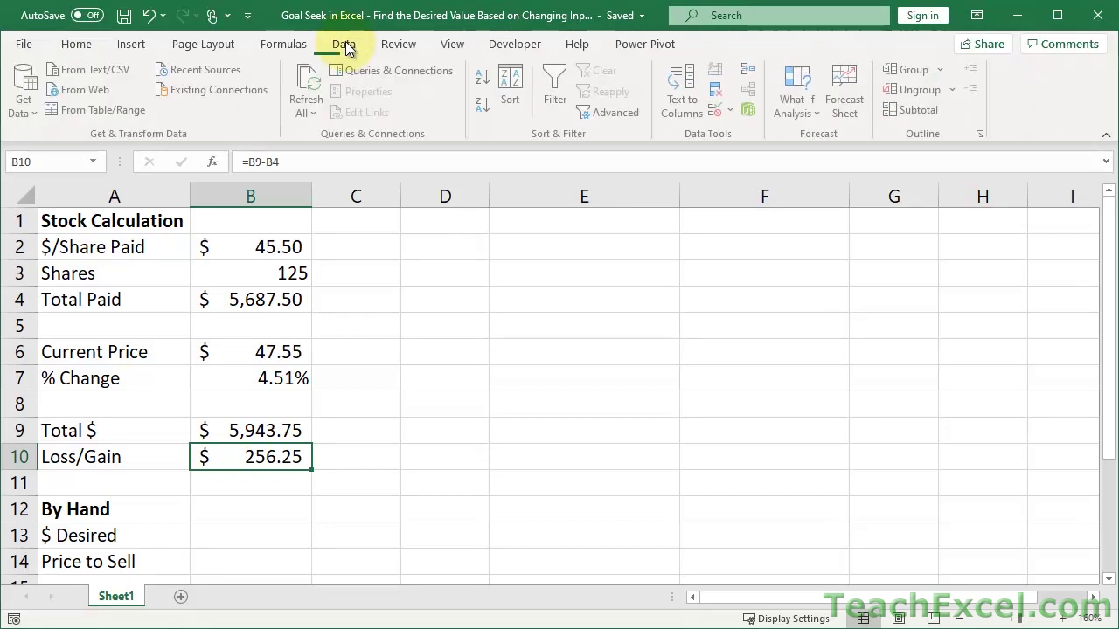
{"action": "left_click", "coordinate": [793, 113]}
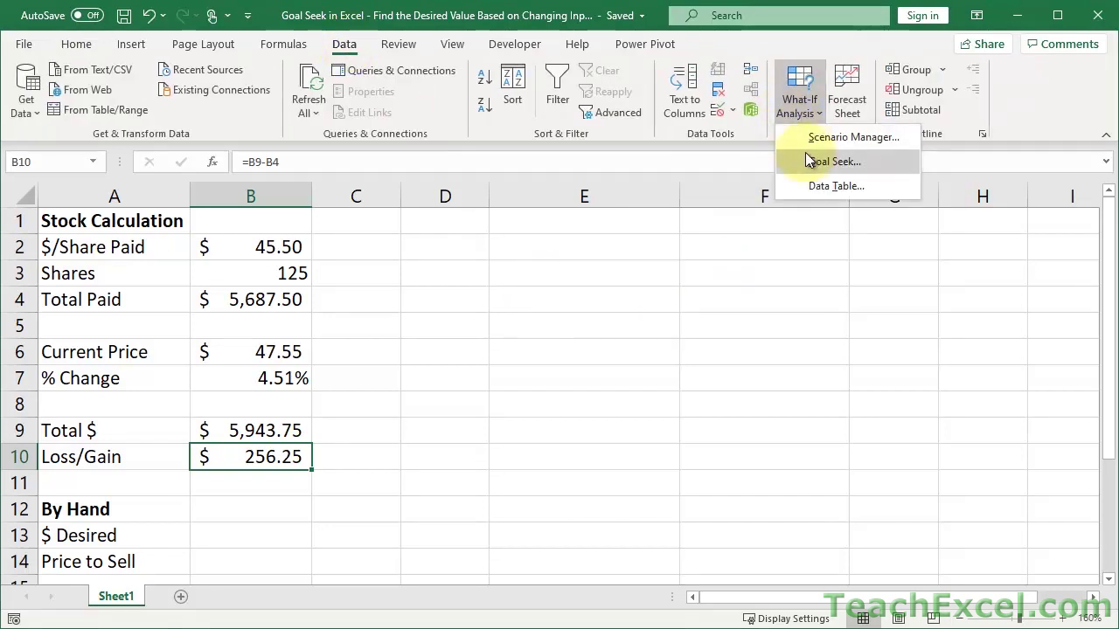
{"action": "left_click", "coordinate": [833, 162]}
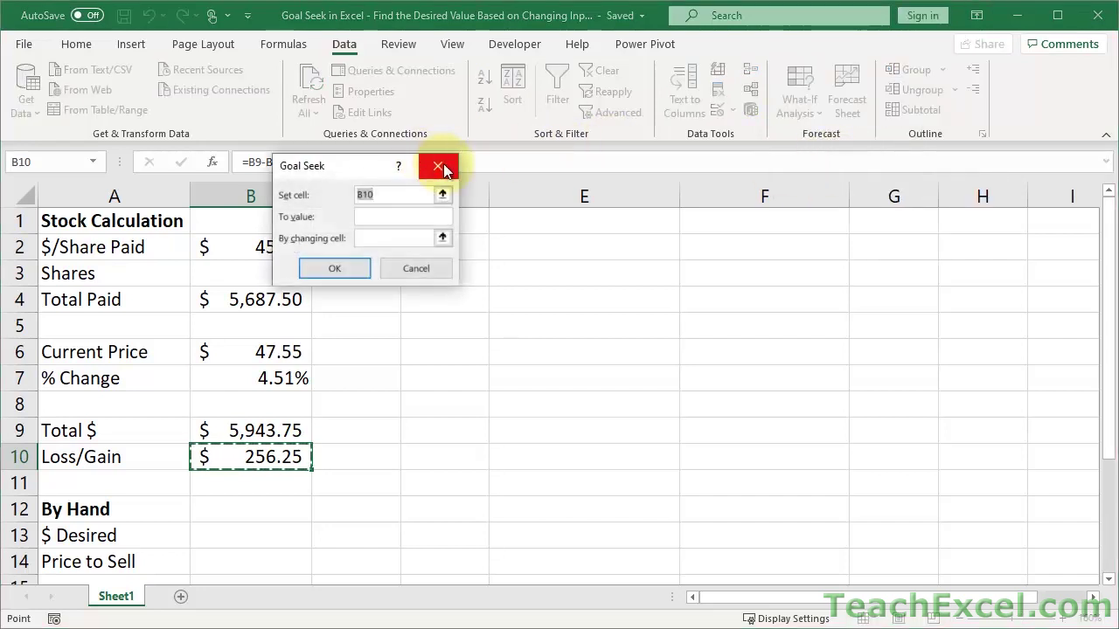
{"action": "left_click", "coordinate": [440, 166]}
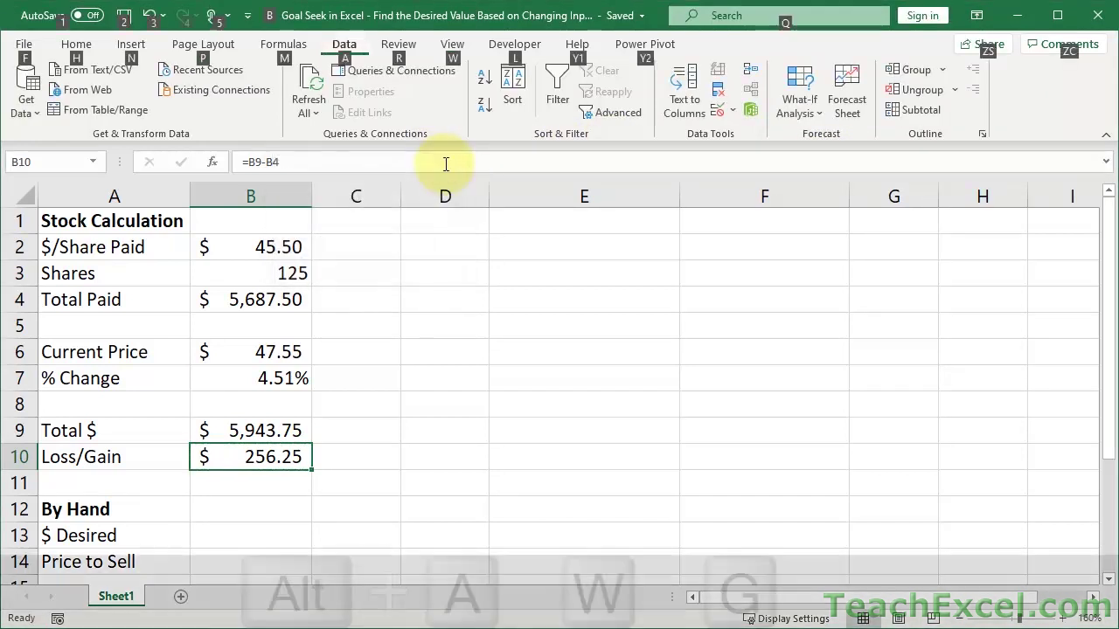
Start a Goal Seek what-if analysis with the Loss/Gain cell B10 as the cell to set.
{"action": "key", "text": "alt+a"}
{"action": "key", "text": "w"}
{"action": "key", "text": "g"}
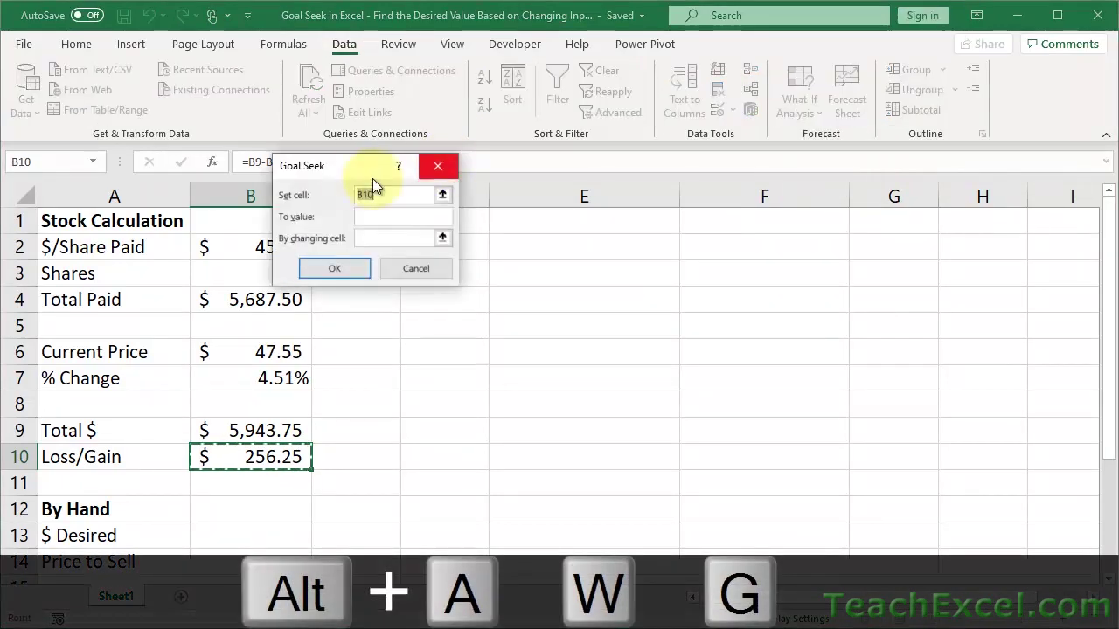
{"action": "left_click_drag", "start_coordinate": [342, 169], "coordinate": [486, 215]}
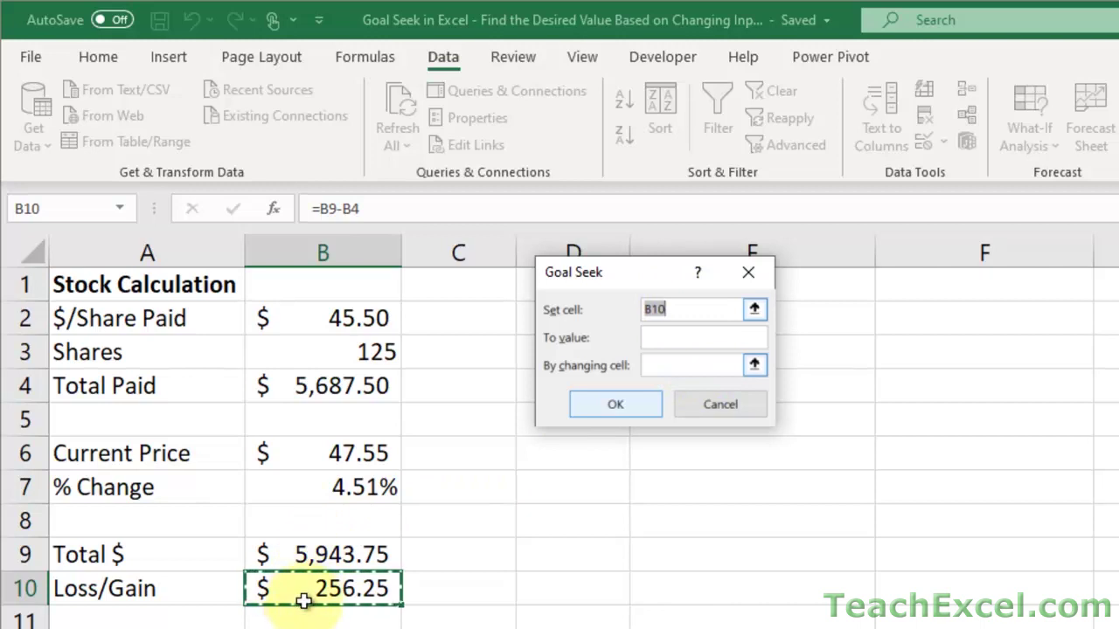
{"action": "left_click", "coordinate": [708, 312]}
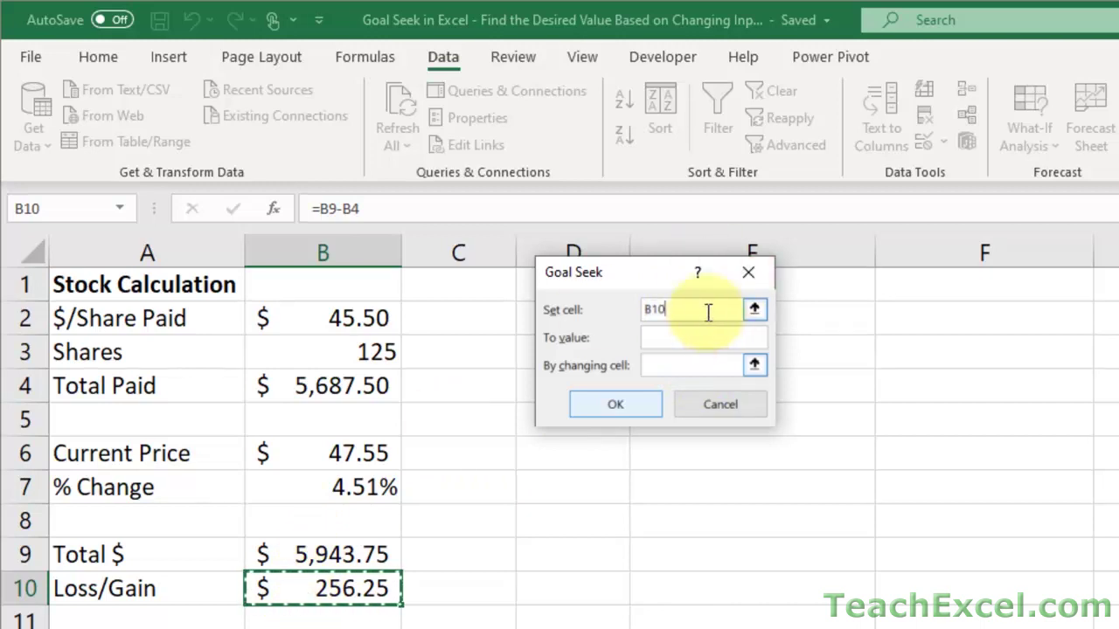
{"action": "left_click", "coordinate": [343, 595]}
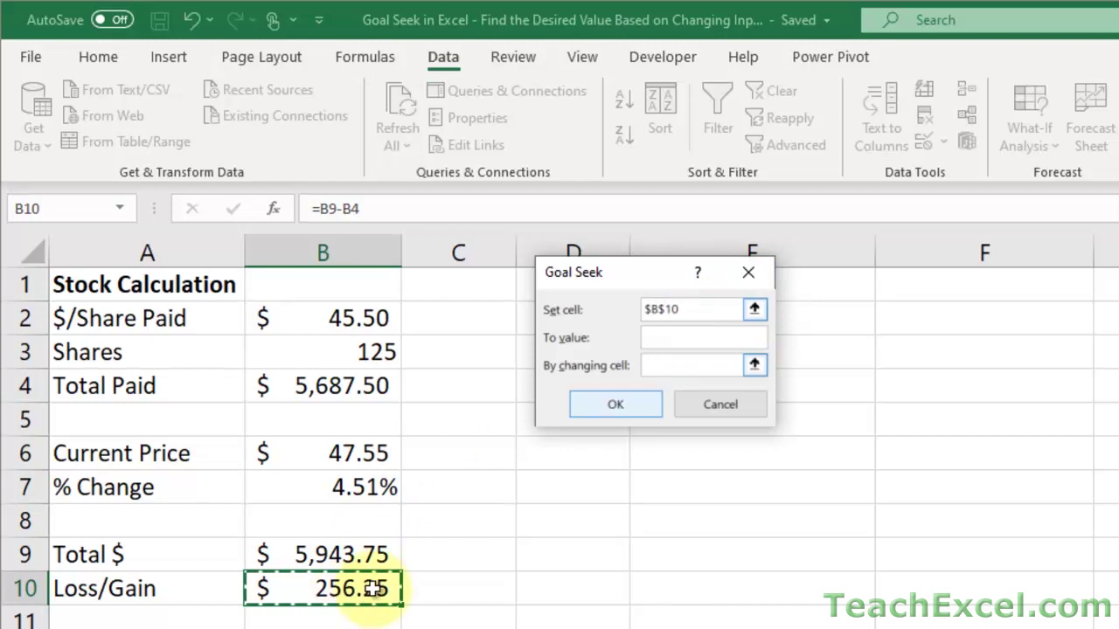
Run the Goal Seek to a target value of 500 by changing the Current Price cell B6, and keep the solution.
{"action": "left_click", "coordinate": [666, 337]}
{"action": "type", "text": "500"}
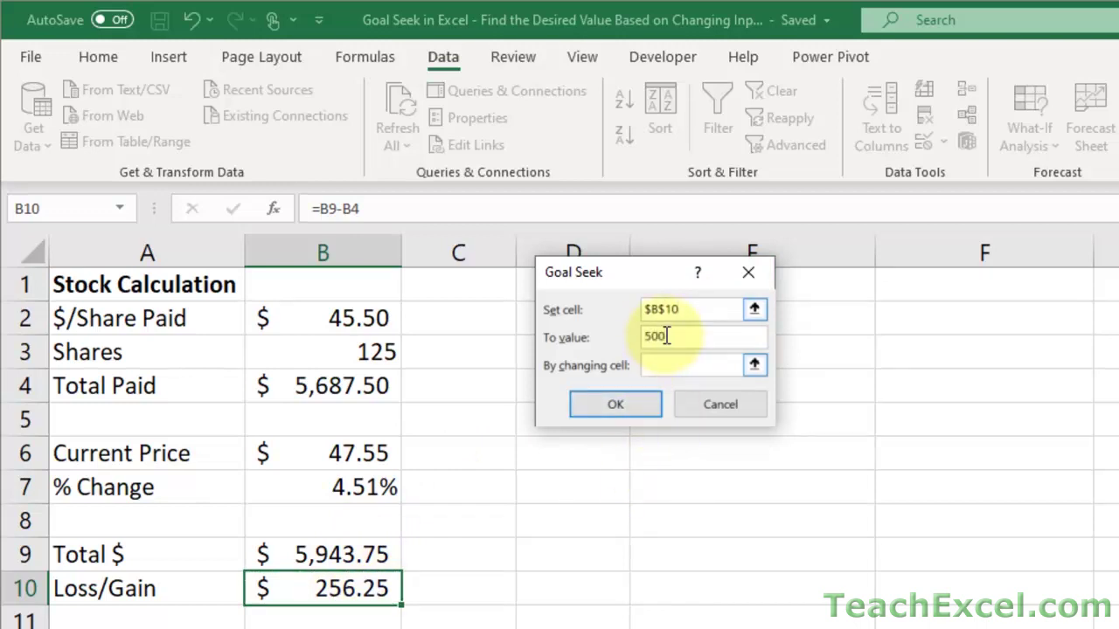
{"action": "left_click", "coordinate": [666, 363]}
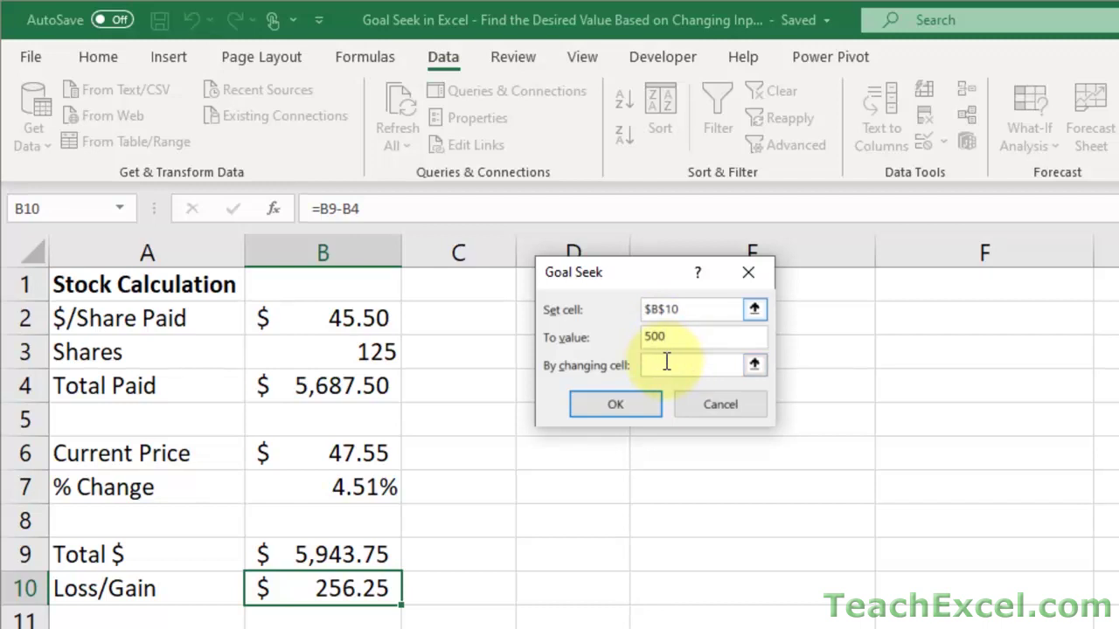
{"action": "left_click", "coordinate": [303, 451]}
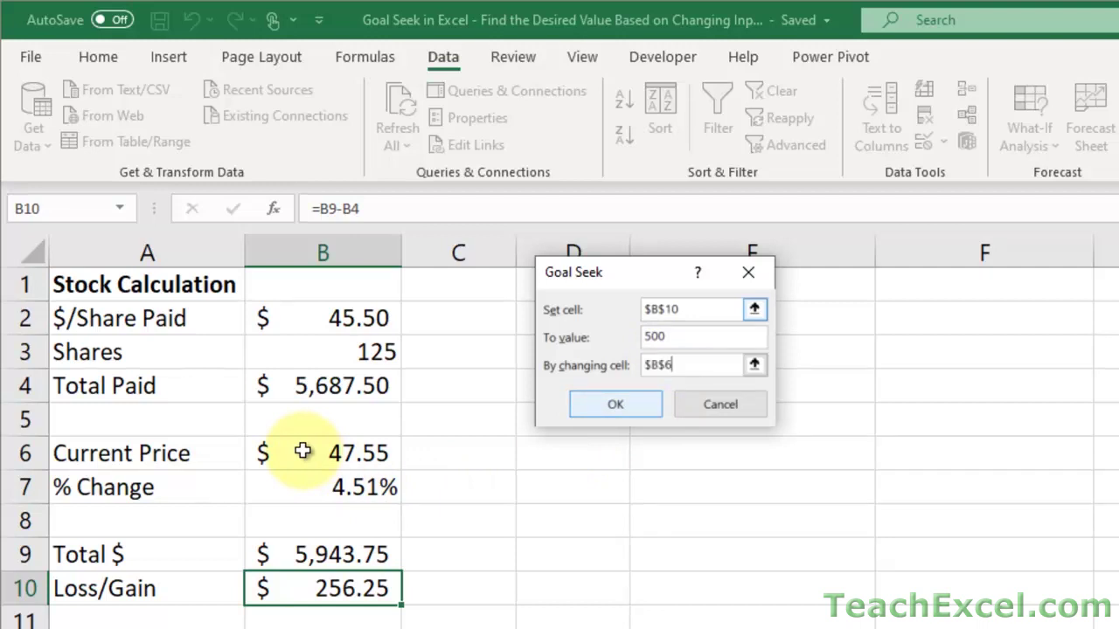
{"action": "left_click", "coordinate": [599, 413]}
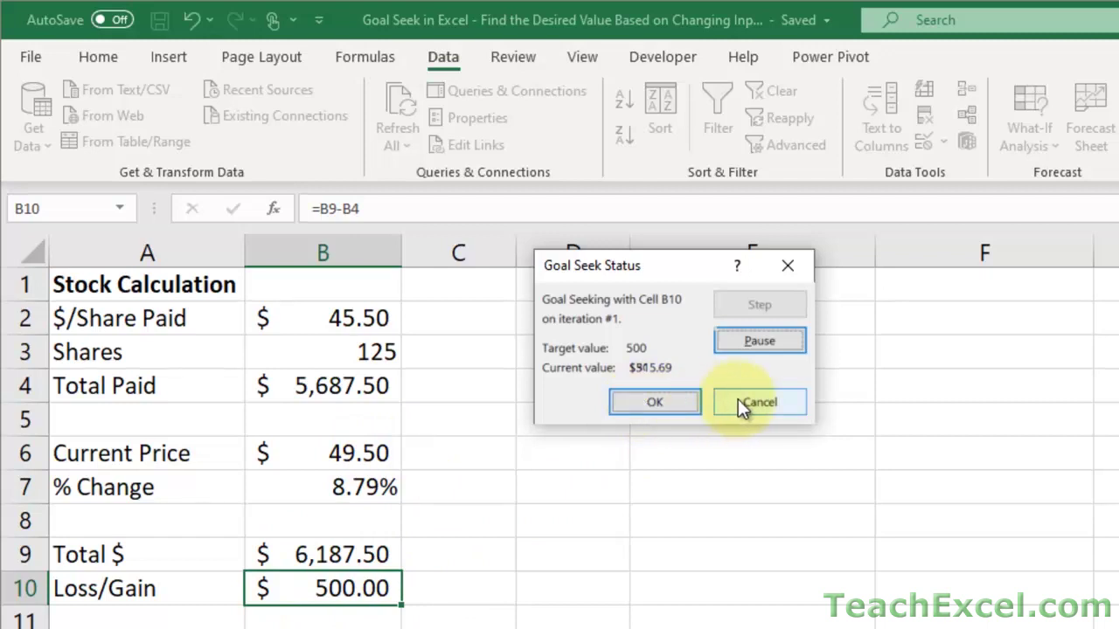
{"action": "left_click", "coordinate": [665, 404]}
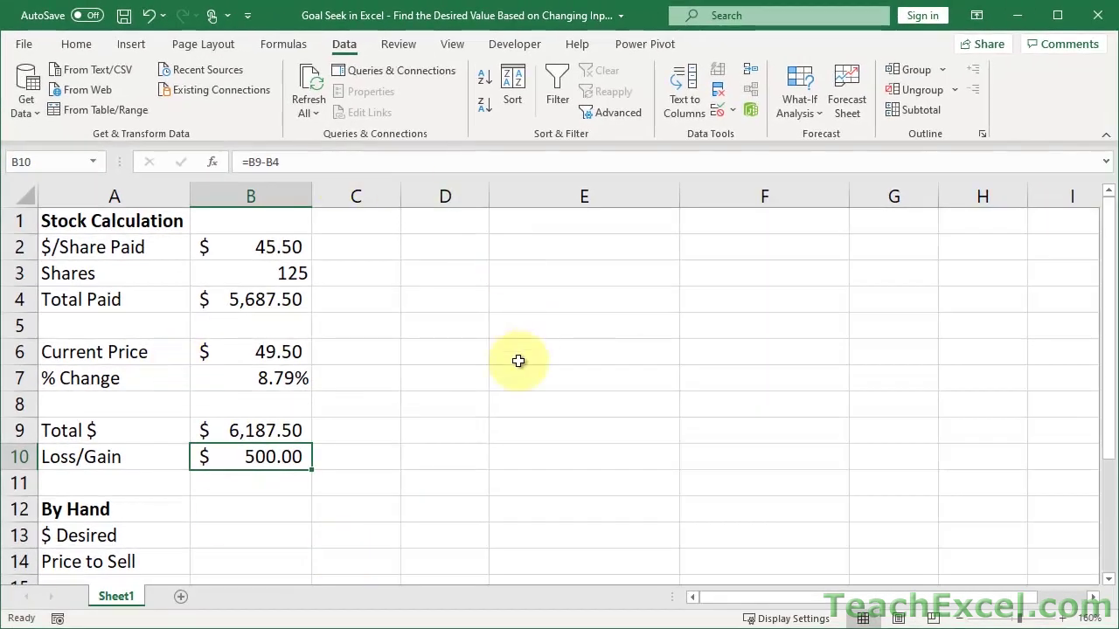
Review the Current Price, Loss/Gain and Total $ cells with their formulas, and the By Hand cells B13 and B14.
{"action": "left_click", "coordinate": [224, 356]}
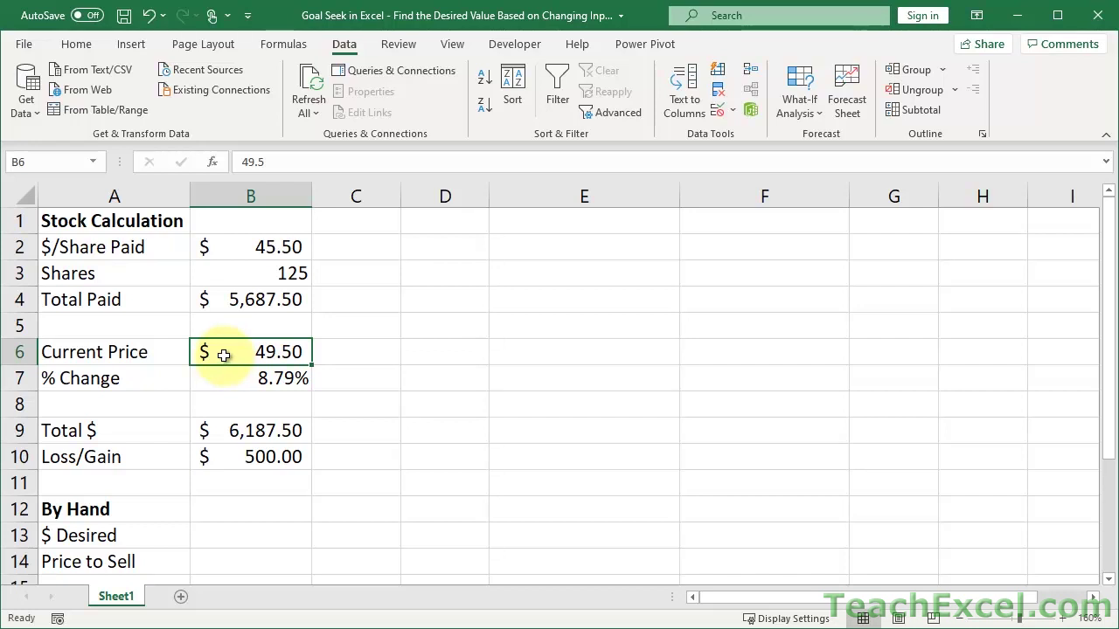
{"action": "left_click", "coordinate": [229, 455]}
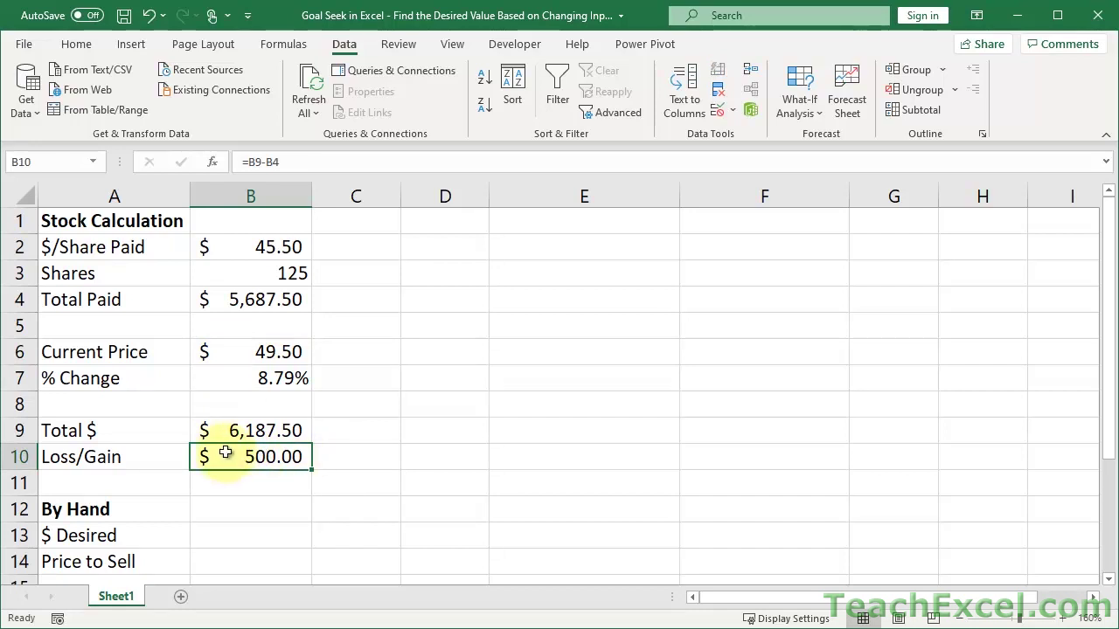
{"action": "left_click", "coordinate": [231, 352]}
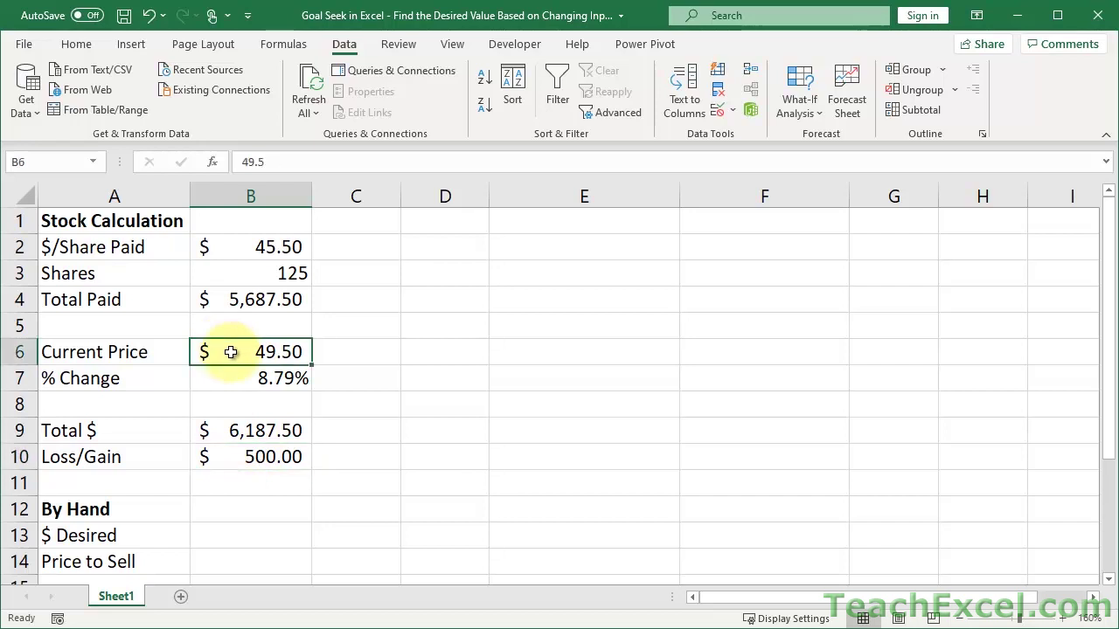
{"action": "left_click", "coordinate": [225, 459]}
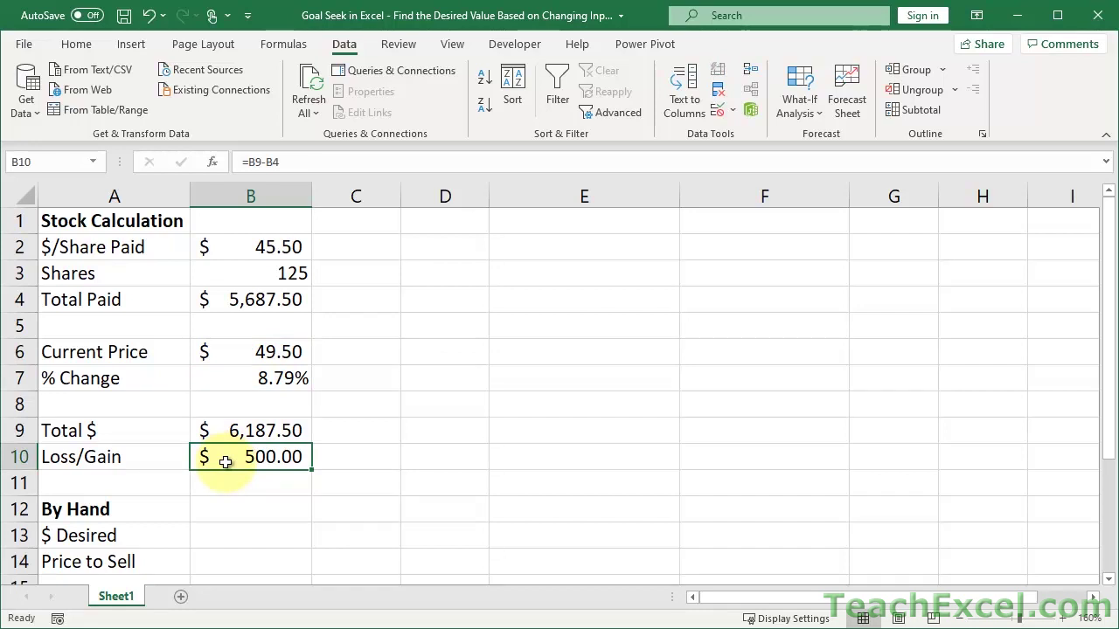
{"action": "double_click", "coordinate": [226, 461]}
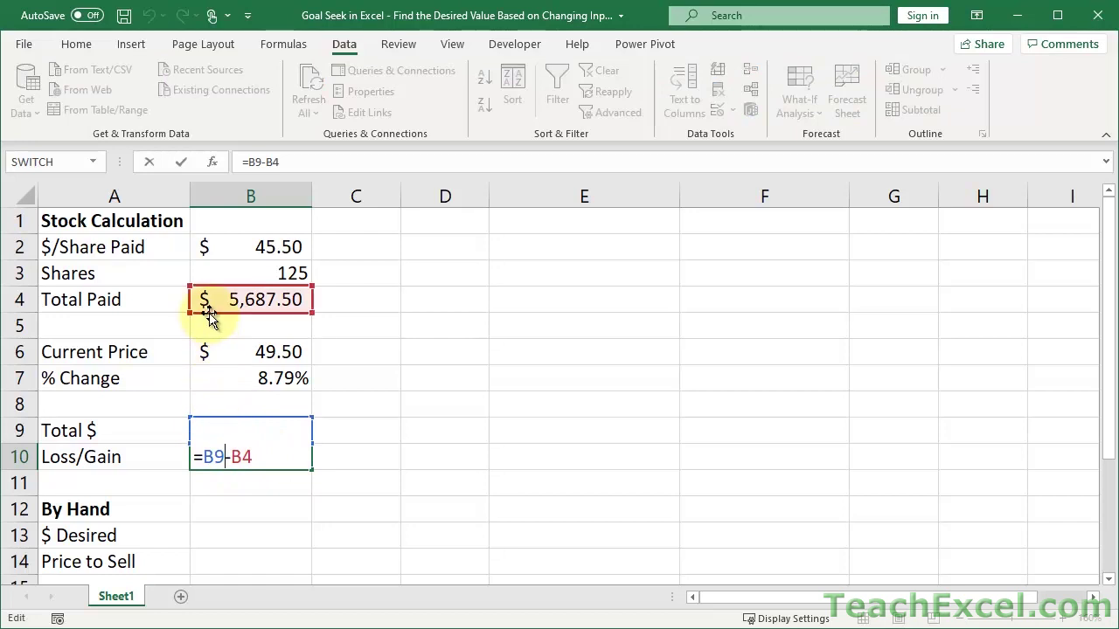
{"action": "key", "text": "Escape"}
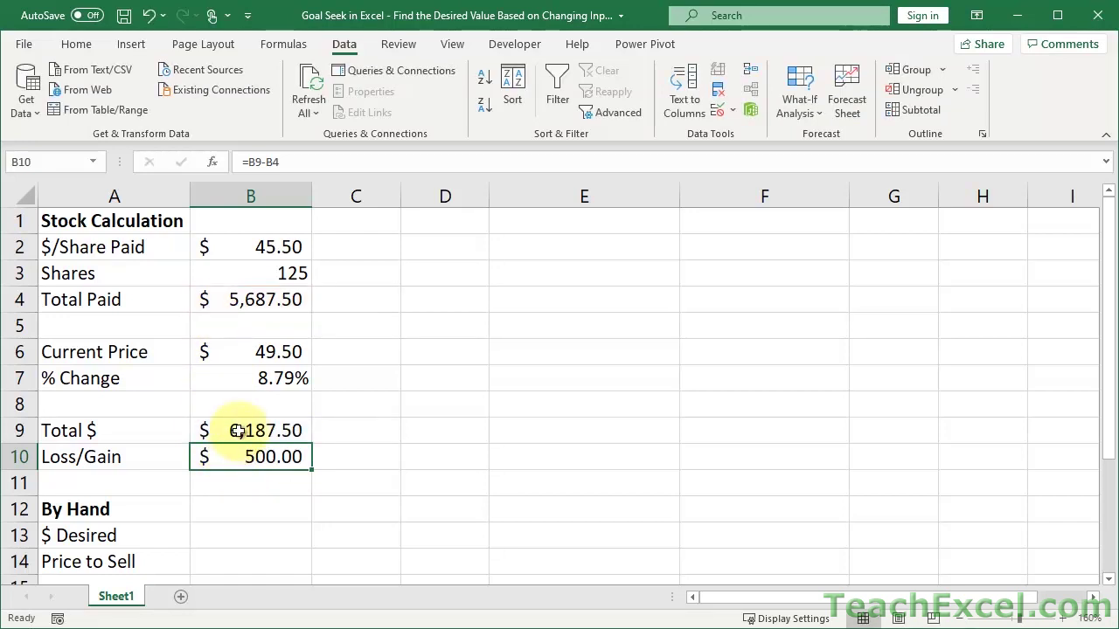
{"action": "double_click", "coordinate": [236, 430]}
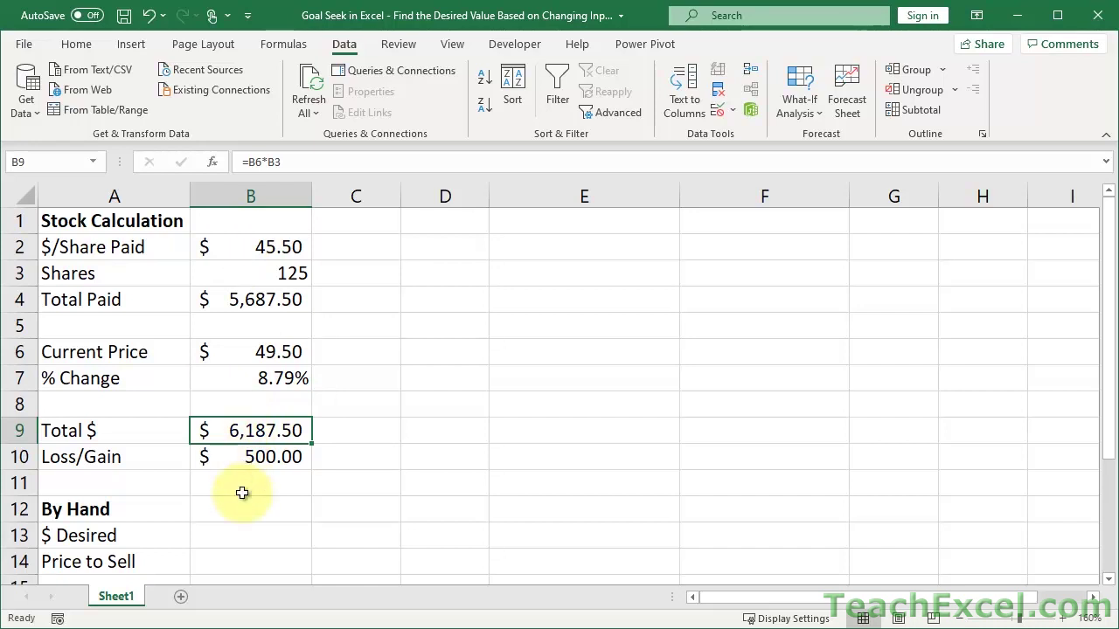
{"action": "left_click", "coordinate": [226, 534]}
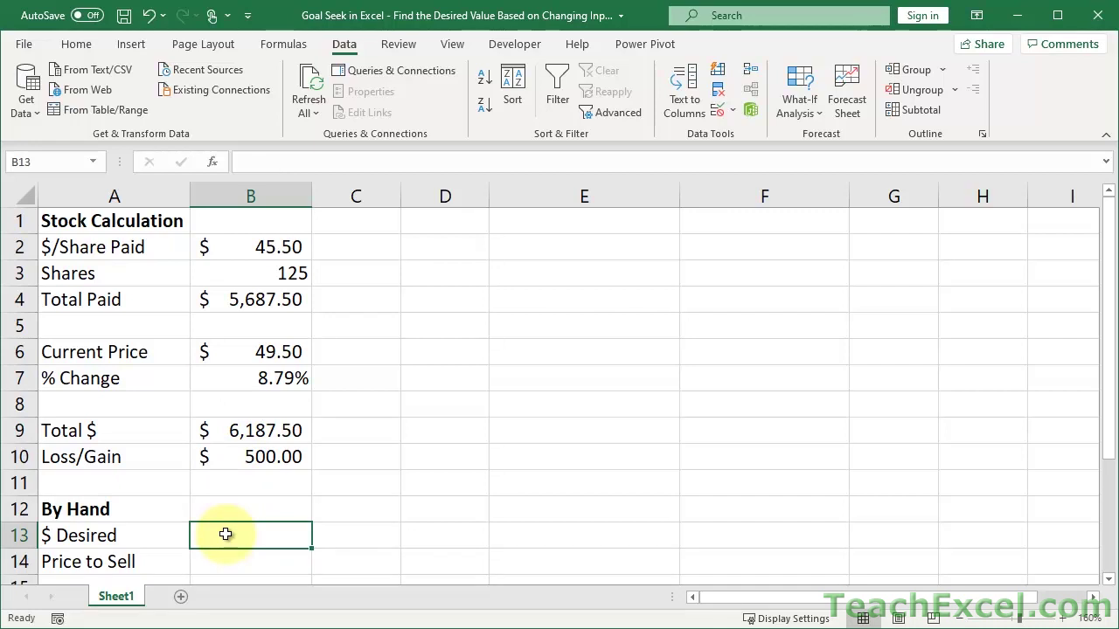
{"action": "left_click", "coordinate": [223, 566]}
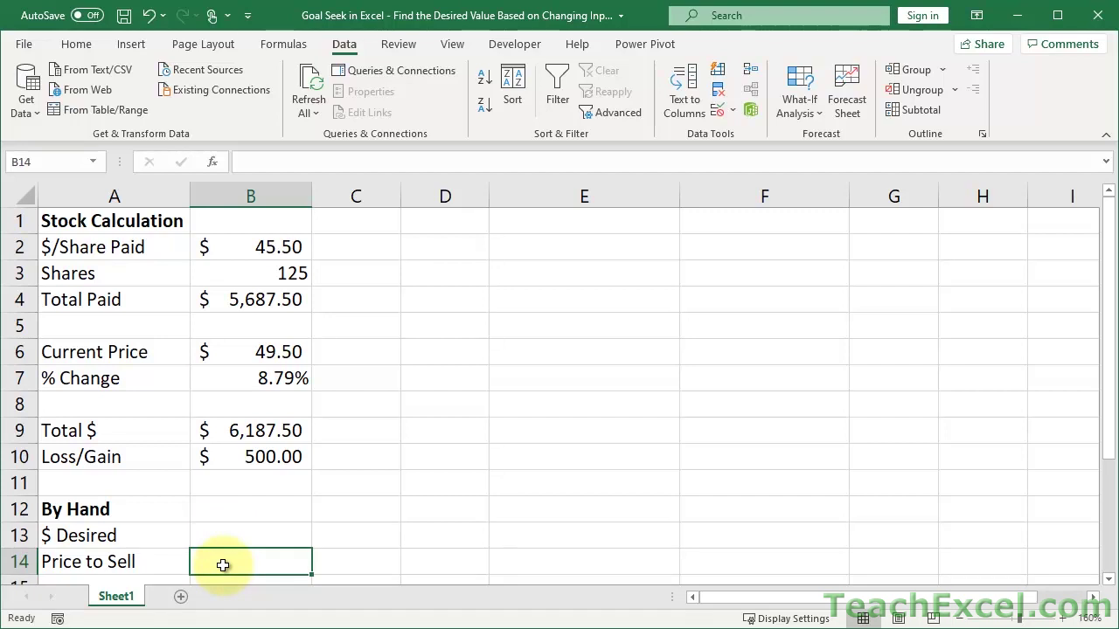
{"action": "left_click", "coordinate": [226, 533]}
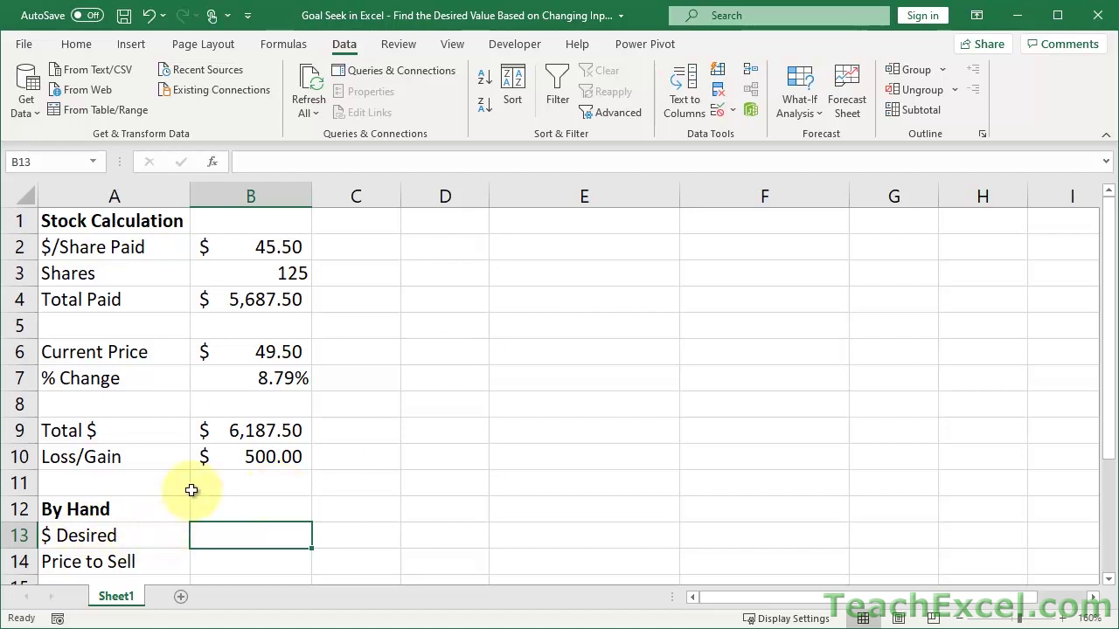
Copy the formula text of the Loss/Gain cell B10 without changing the cell.
{"action": "left_click", "coordinate": [220, 456]}
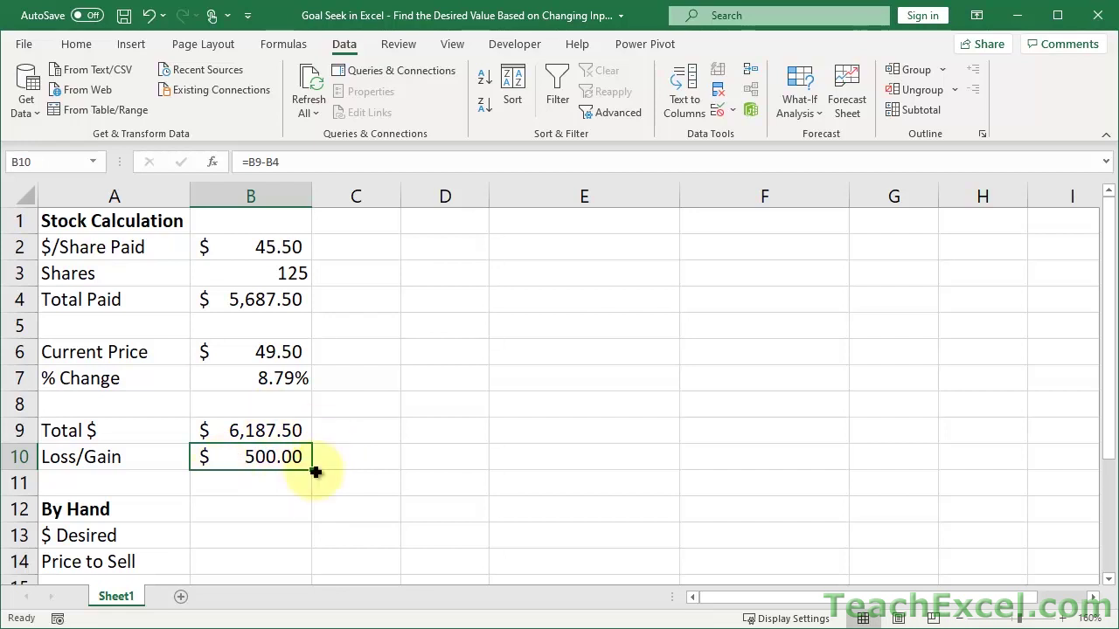
{"action": "double_click", "coordinate": [230, 454]}
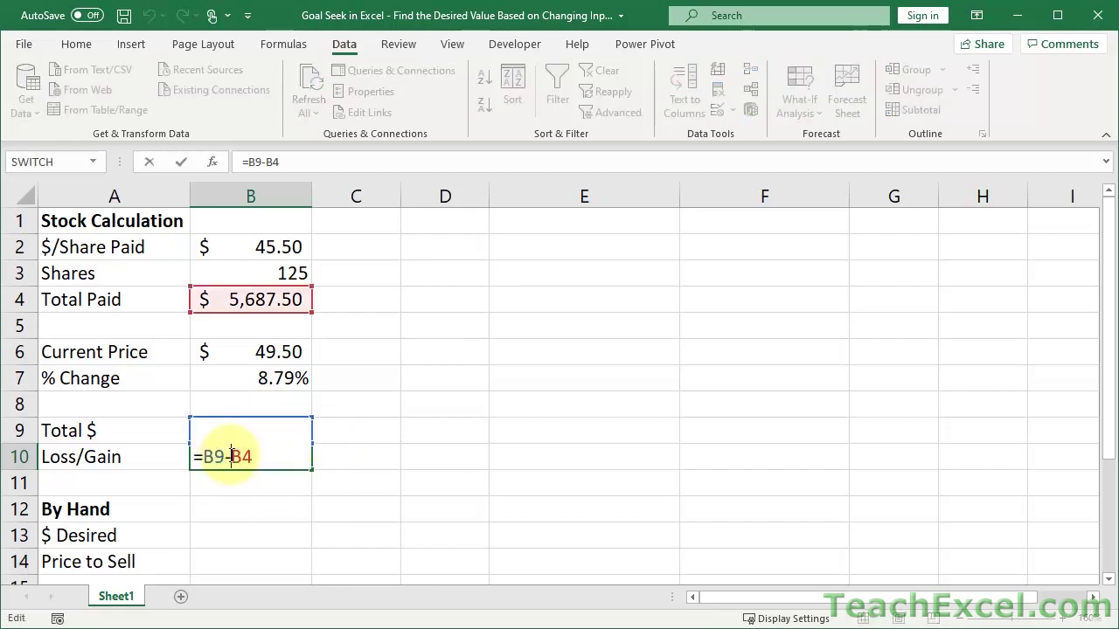
{"action": "left_click_drag", "start_coordinate": [262, 458], "coordinate": [178, 460]}
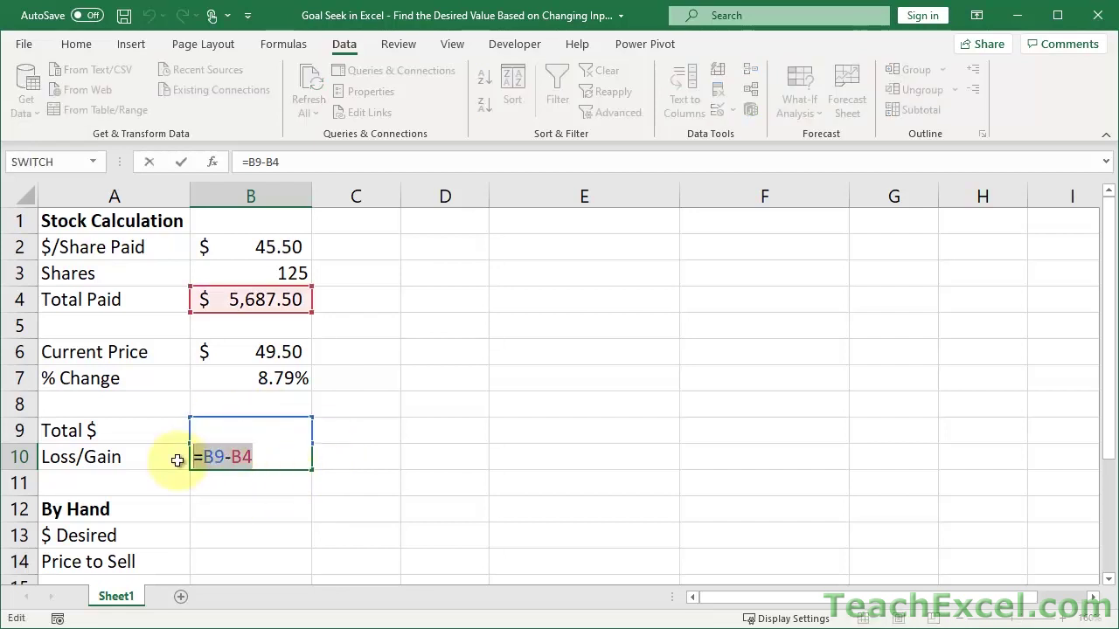
{"action": "key", "text": "Escape"}
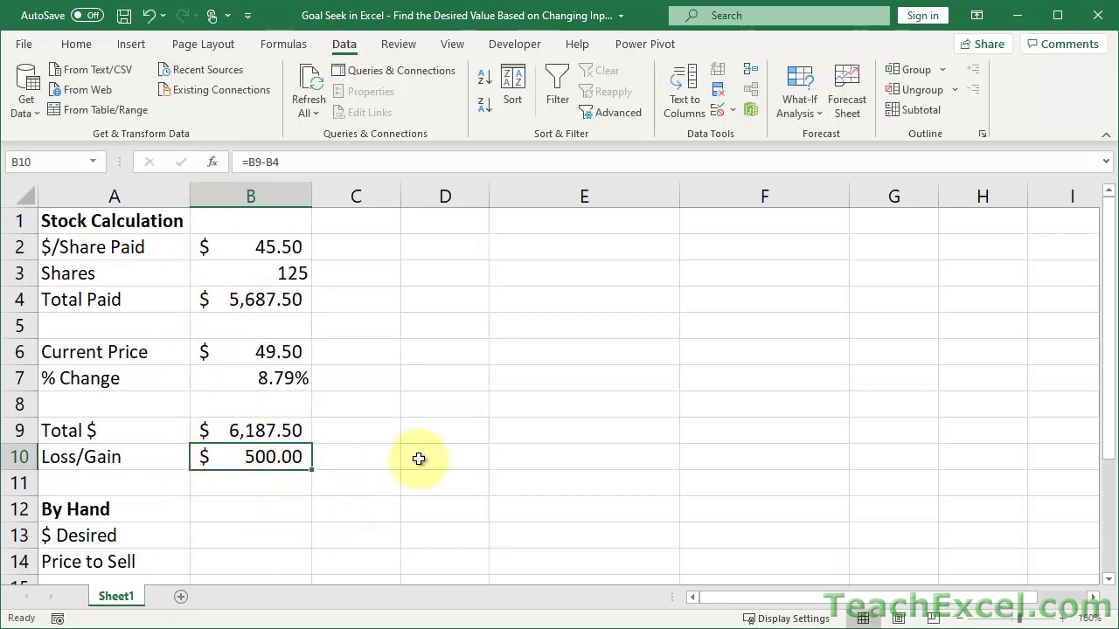
Narrow column C and add a bold "Scratch Data" heading in D6.
{"action": "left_click_drag", "start_coordinate": [400, 196], "coordinate": [359, 196]}
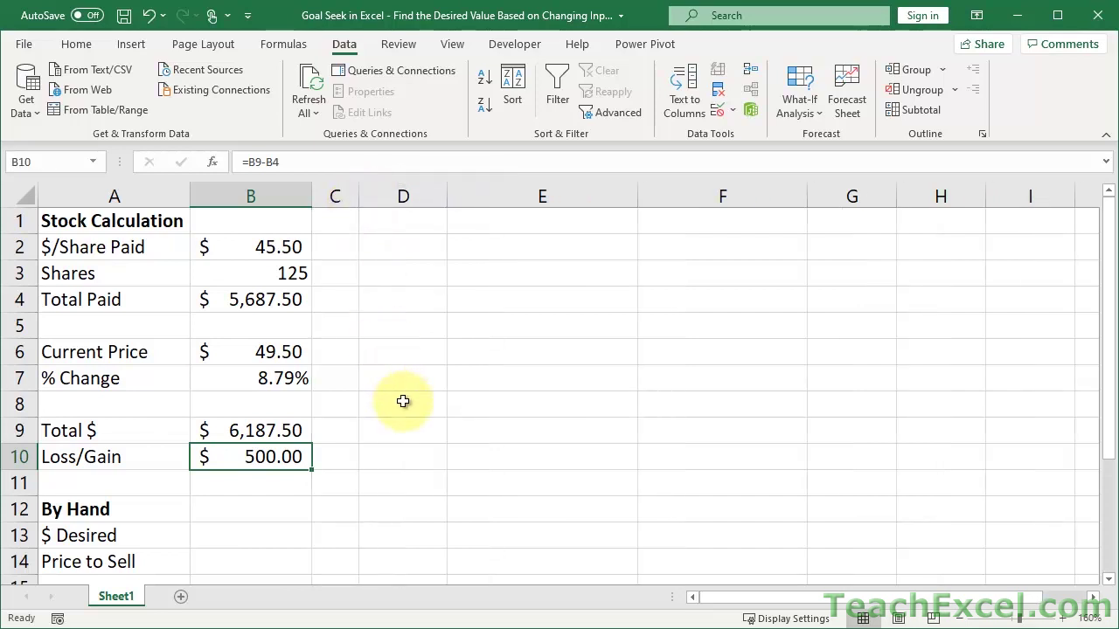
{"action": "left_click", "coordinate": [407, 351]}
{"action": "type", "text": "S"}
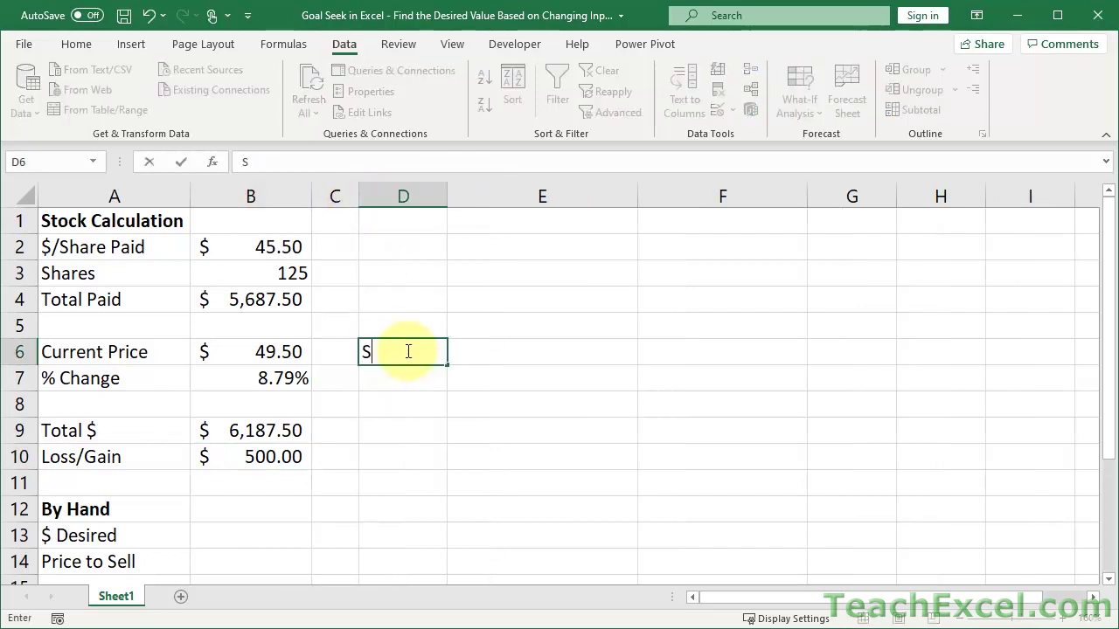
{"action": "type", "text": "cratch Data"}
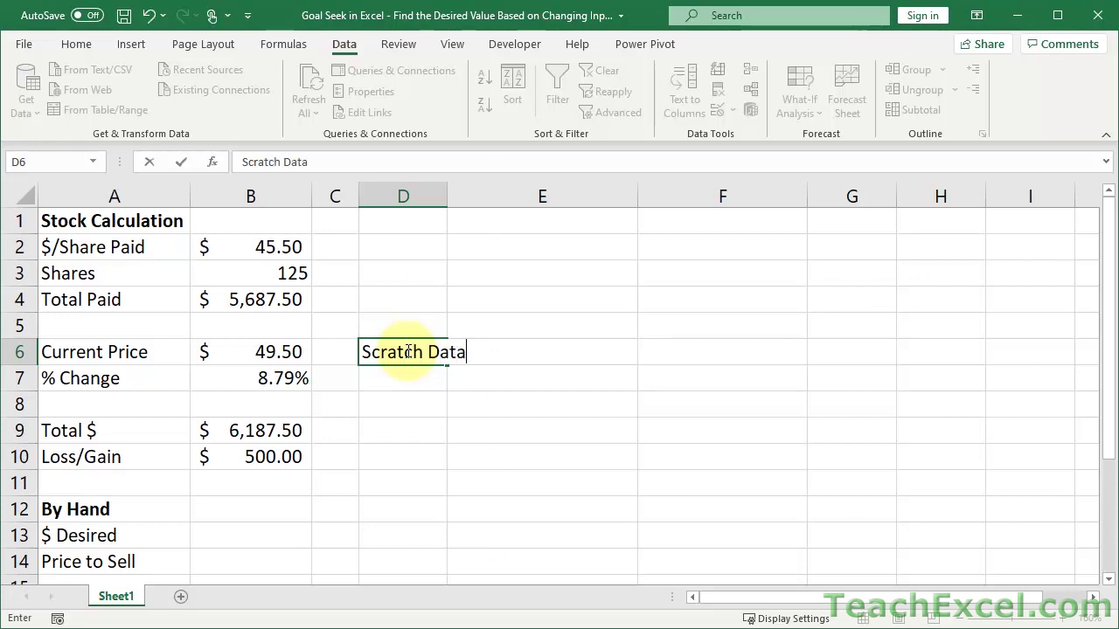
{"action": "key", "text": "ctrl+Return"}
{"action": "key", "text": "ctrl+b"}
Enter the Loss/Gain formula =B9-B4 in D10 under the Scratch Data heading.
{"action": "key", "text": "Down"}
{"action": "key", "text": "Down"}
{"action": "key", "text": "Down"}
{"action": "key", "text": "Down"}
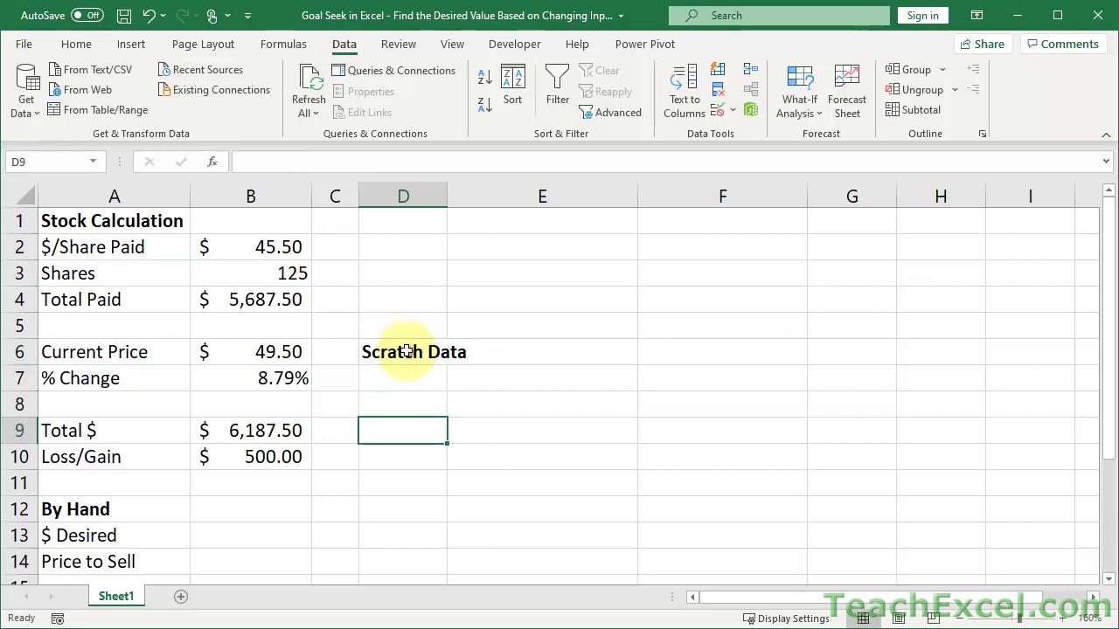
{"action": "type", "text": "=B9-B4"}
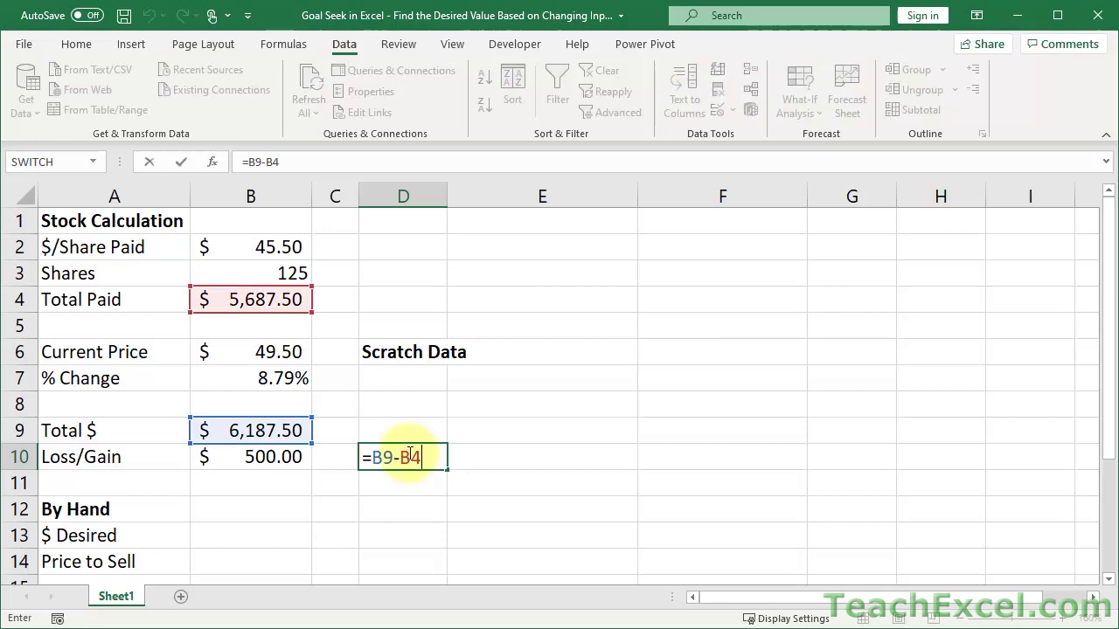
{"action": "key", "text": "Return"}
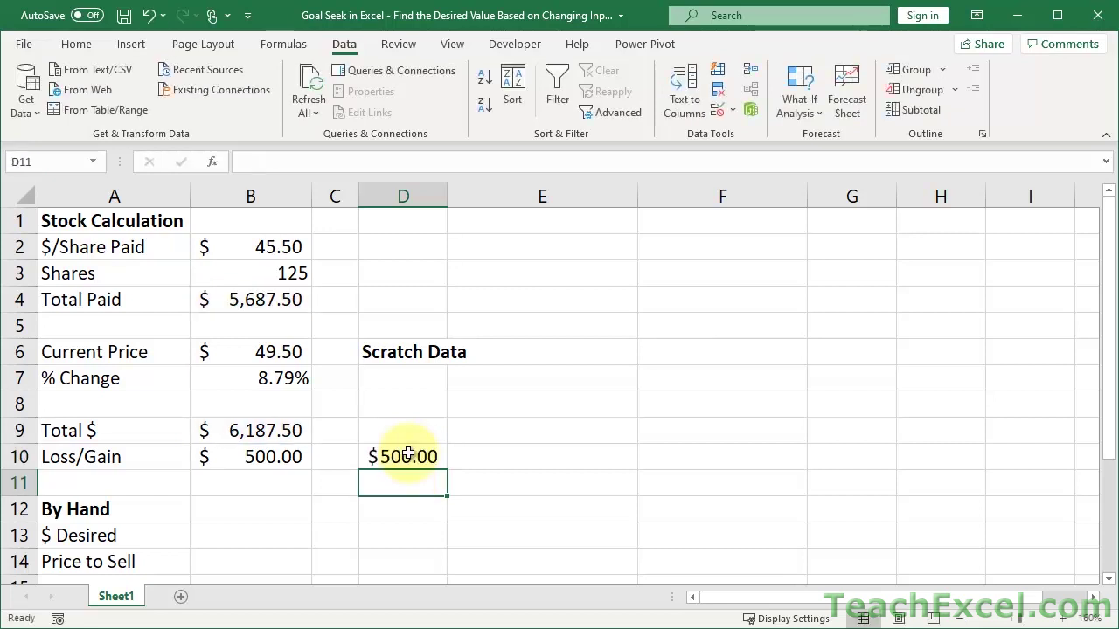
Examine the formula in D10 and the cells it references, leaving it as it is.
{"action": "left_click", "coordinate": [407, 454]}
{"action": "double_click", "coordinate": [408, 454]}
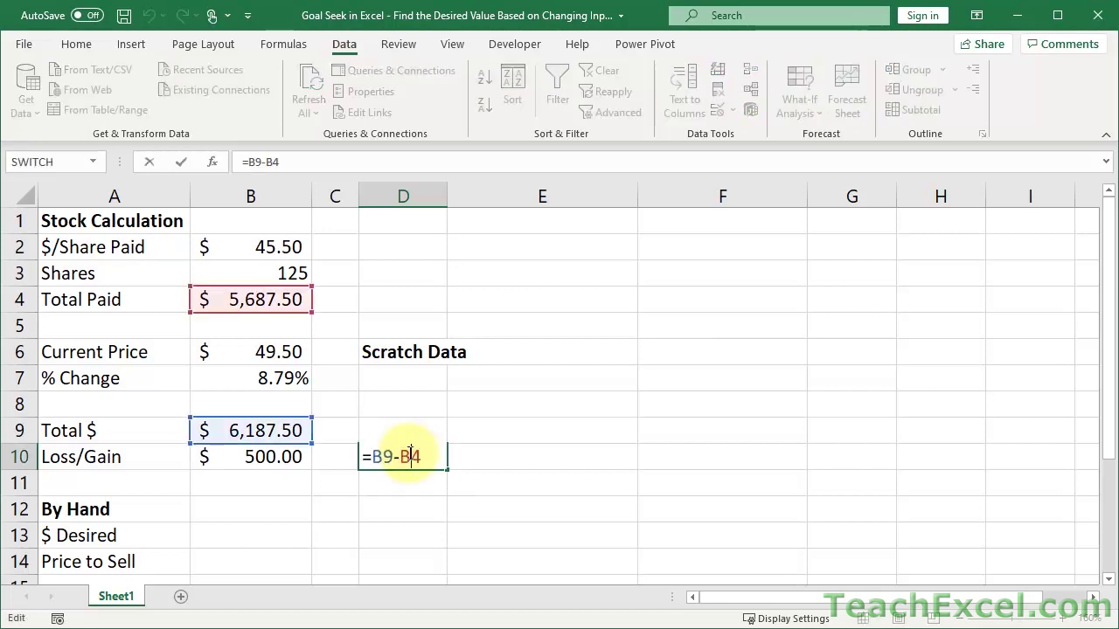
{"action": "left_click_drag", "start_coordinate": [426, 456], "coordinate": [365, 458]}
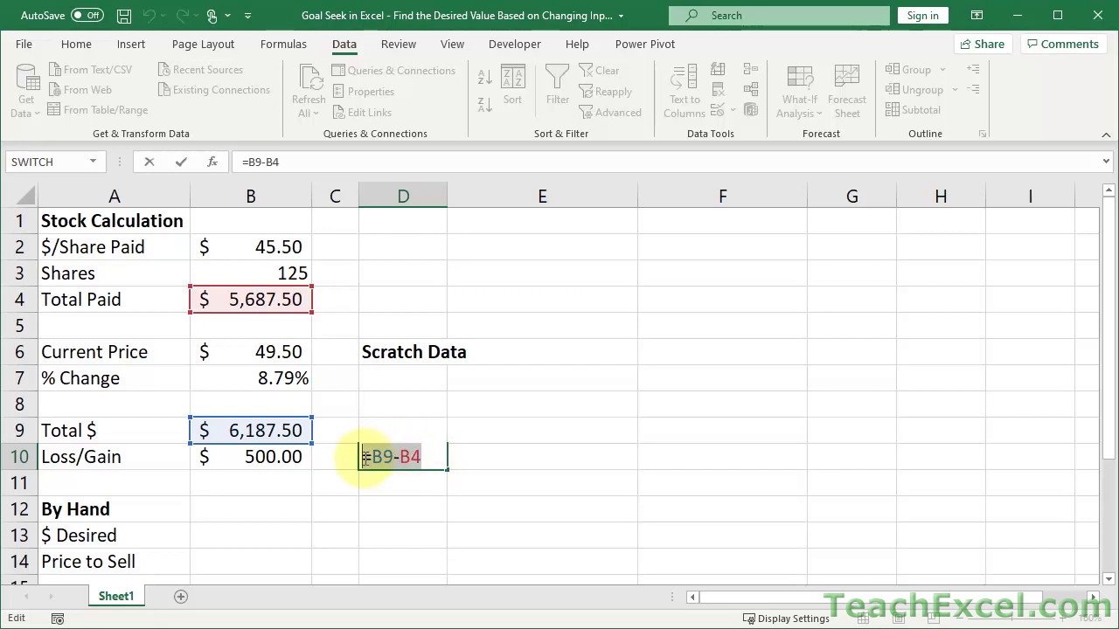
{"action": "left_click", "coordinate": [421, 456]}
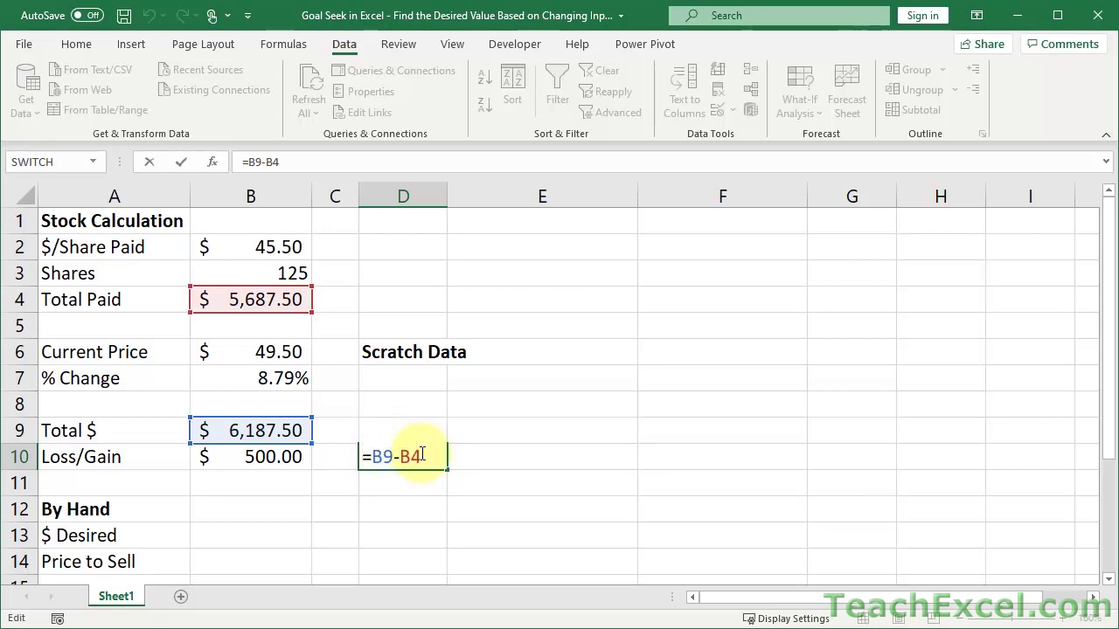
{"action": "left_click", "coordinate": [363, 456]}
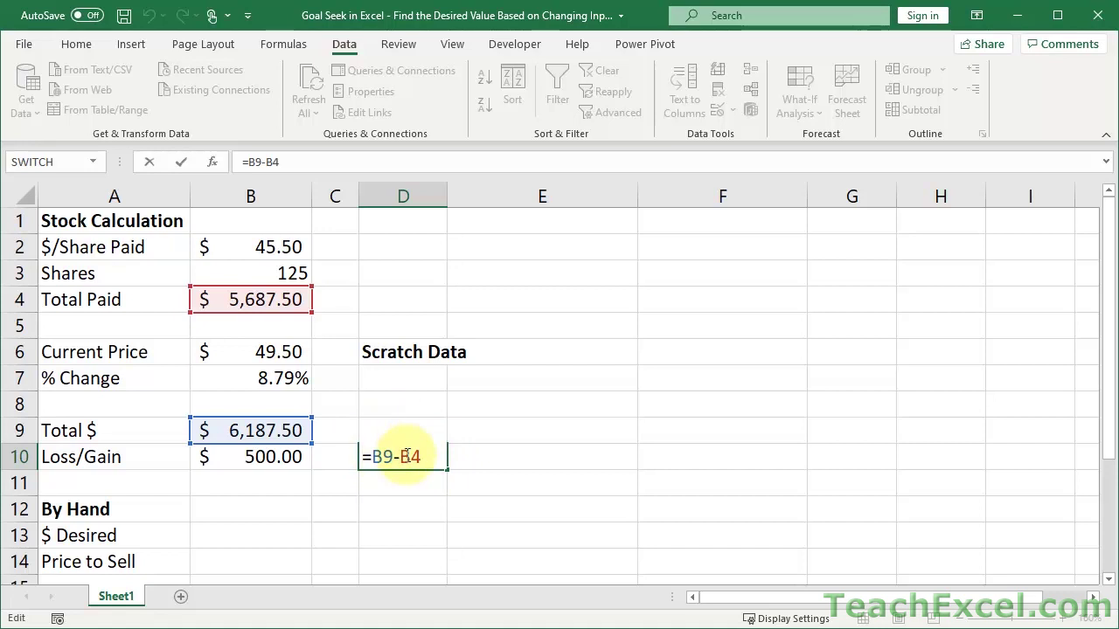
{"action": "key", "text": "ctrl+Return"}
{"action": "key", "text": "Right"}
Set the number format of cell E9 to Text.
{"action": "left_click", "coordinate": [472, 434]}
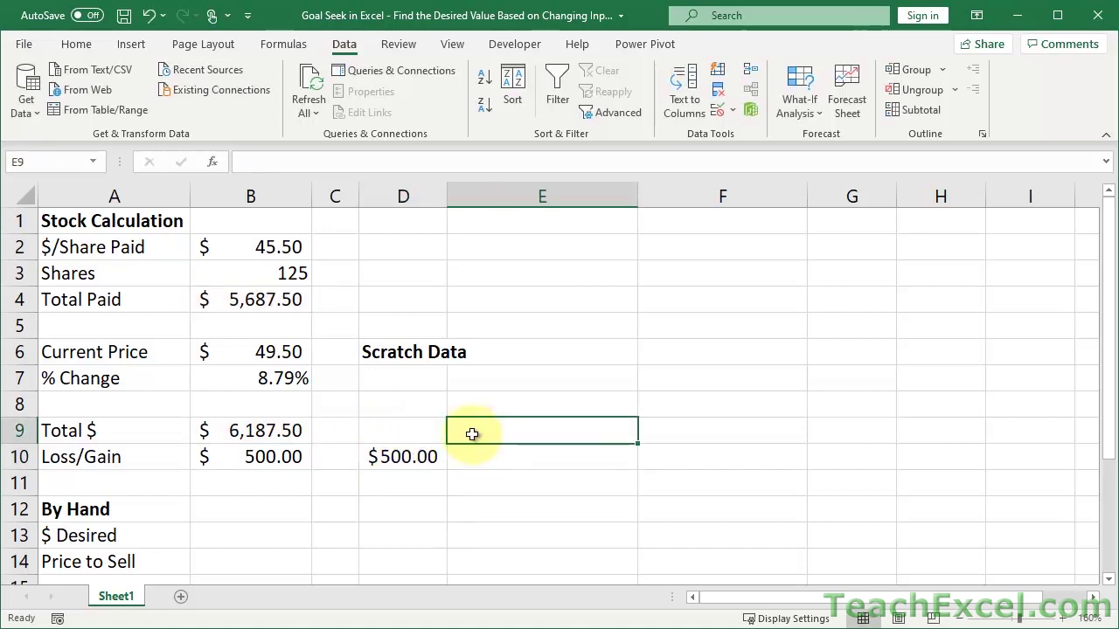
{"action": "left_click", "coordinate": [77, 46]}
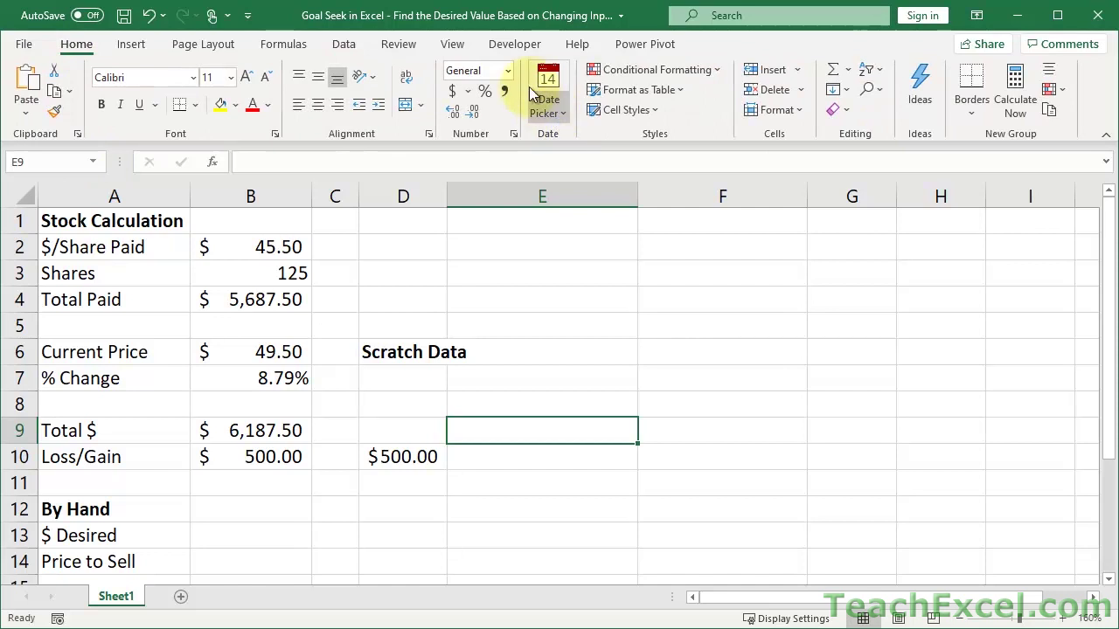
{"action": "left_click", "coordinate": [508, 70]}
{"action": "left_click", "coordinate": [544, 519]}
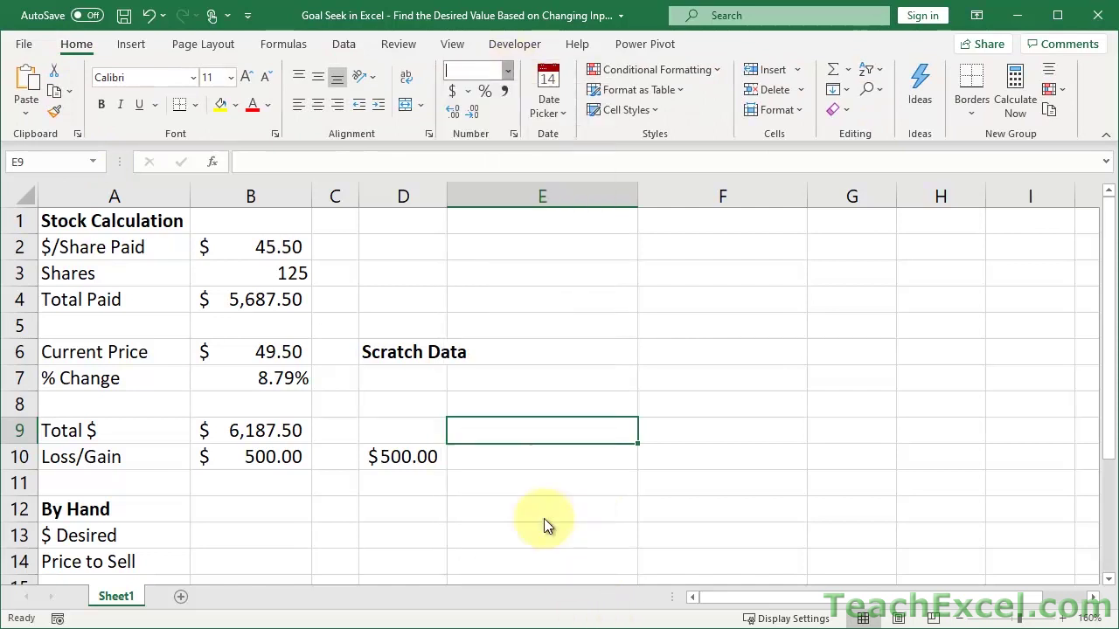
Copy the formula text from D10 and paste it into E9 as =B9-B4.
{"action": "double_click", "coordinate": [393, 454]}
{"action": "left_click_drag", "start_coordinate": [426, 456], "coordinate": [356, 456]}
{"action": "key", "text": "ctrl+c"}
{"action": "key", "text": "Escape"}
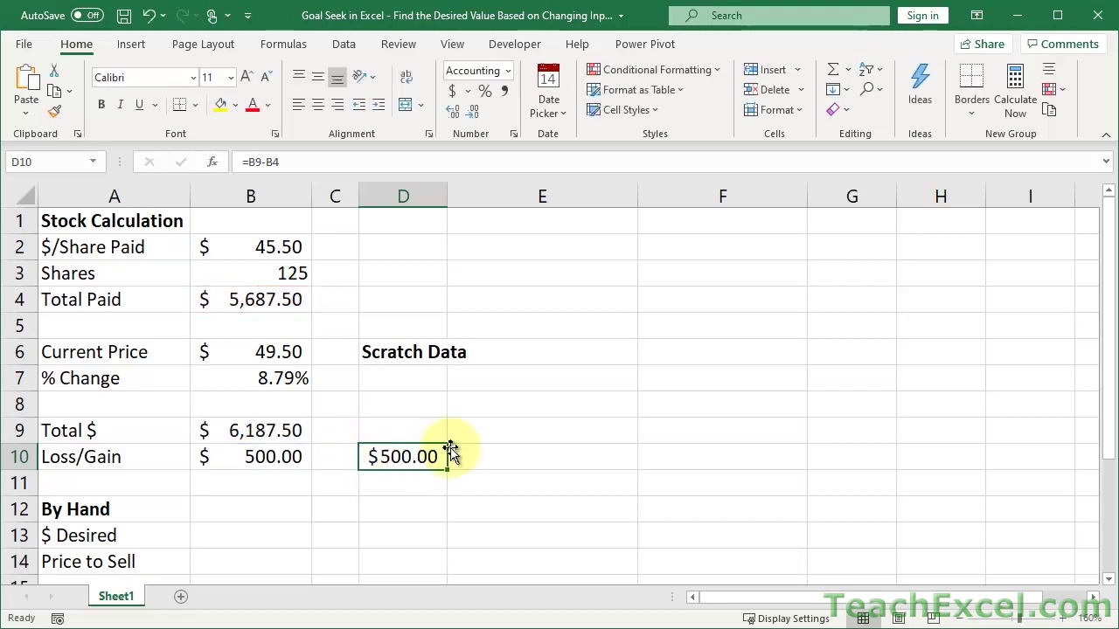
{"action": "left_click", "coordinate": [469, 432]}
{"action": "key", "text": "ctrl+v"}
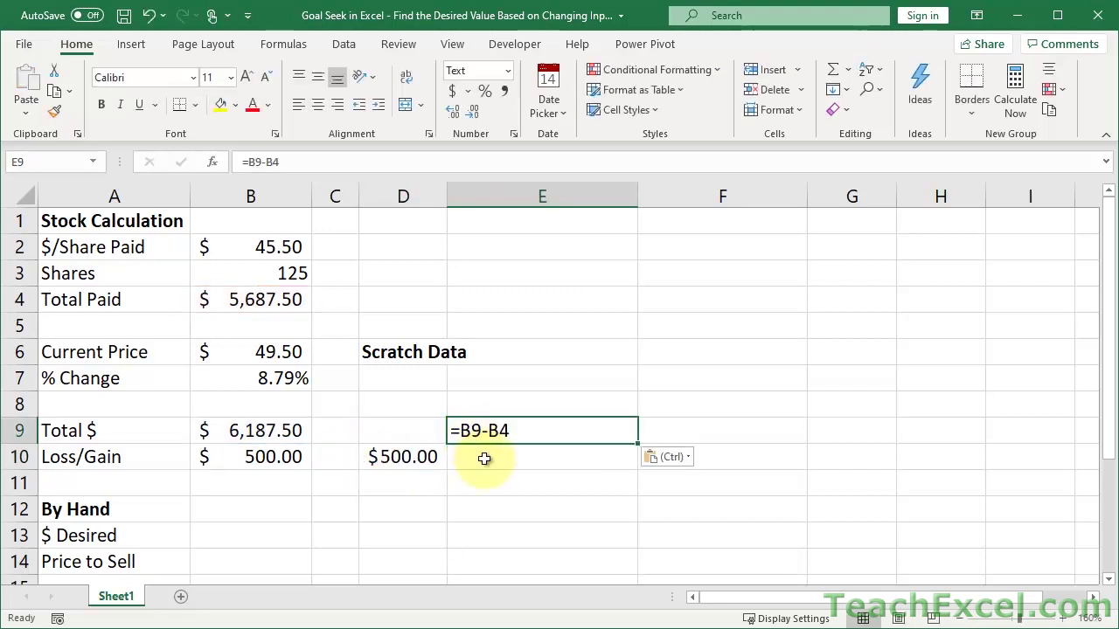
{"action": "left_click", "coordinate": [484, 459]}
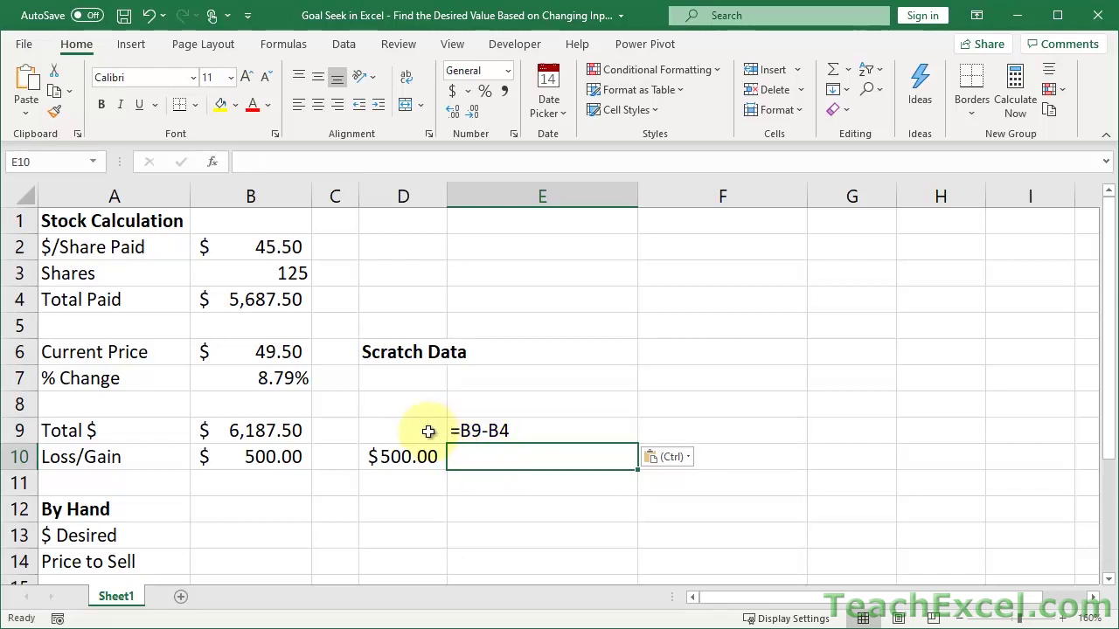
Copy the expression from the Total $ cell B9 and enter it in E10 as =(B6*B3).
{"action": "double_click", "coordinate": [268, 429]}
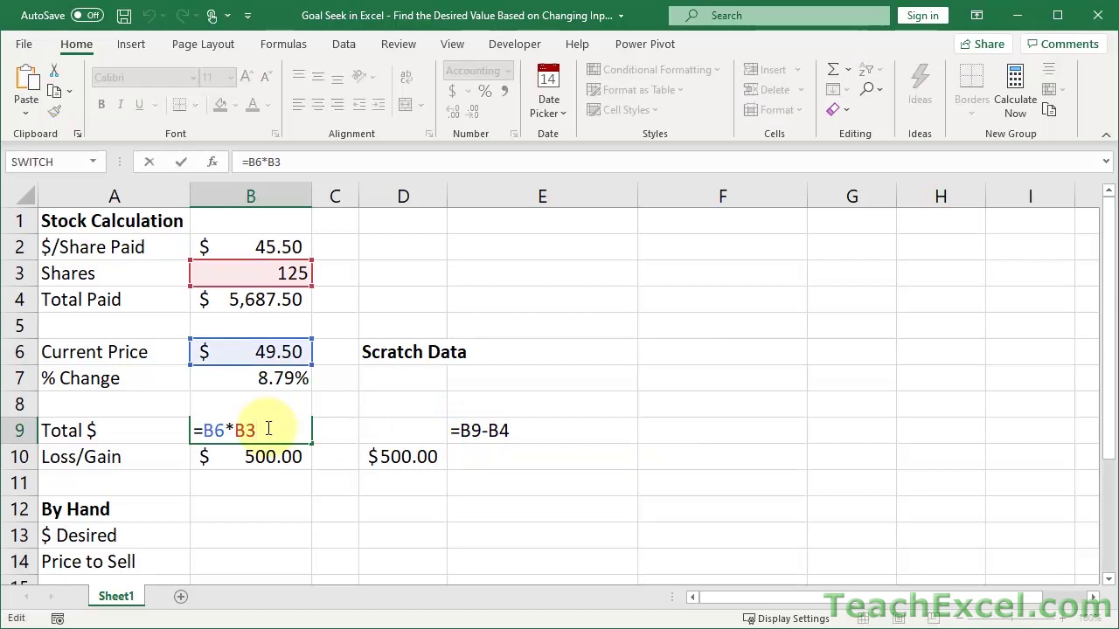
{"action": "left_click_drag", "start_coordinate": [268, 428], "coordinate": [203, 434]}
{"action": "key", "text": "Escape"}
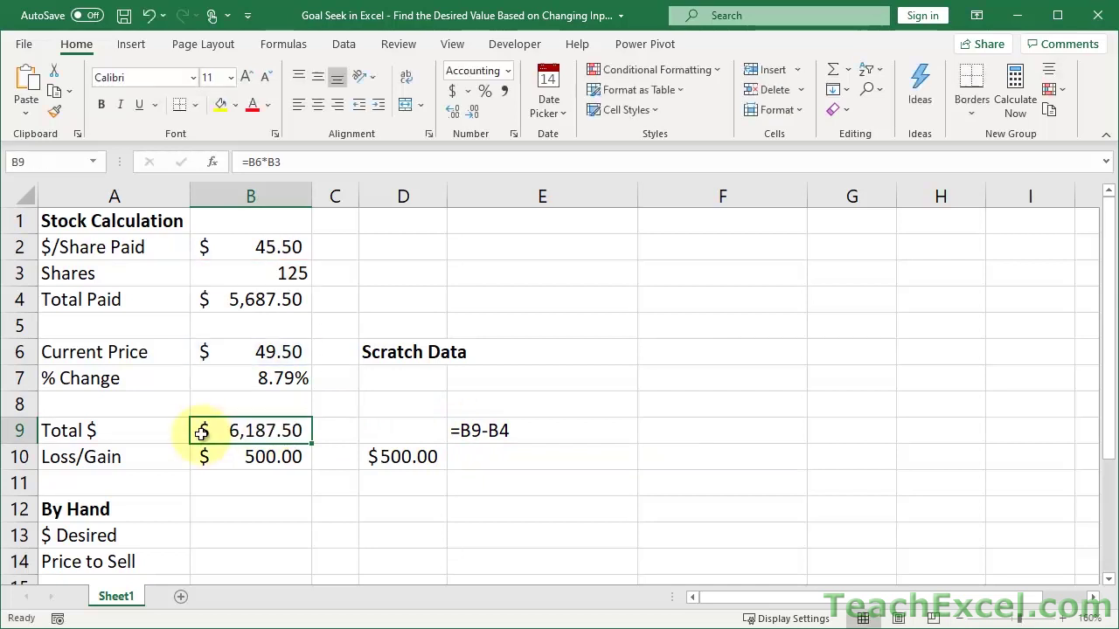
{"action": "left_click", "coordinate": [477, 458]}
{"action": "type", "text": "=("}
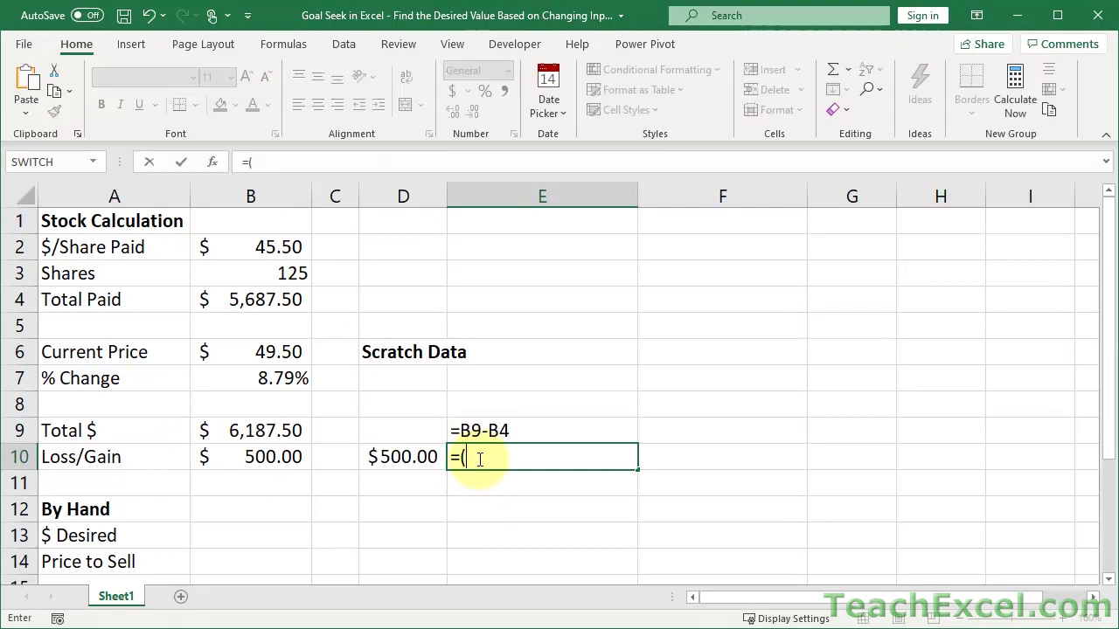
{"action": "key", "text": "ctrl+v"}
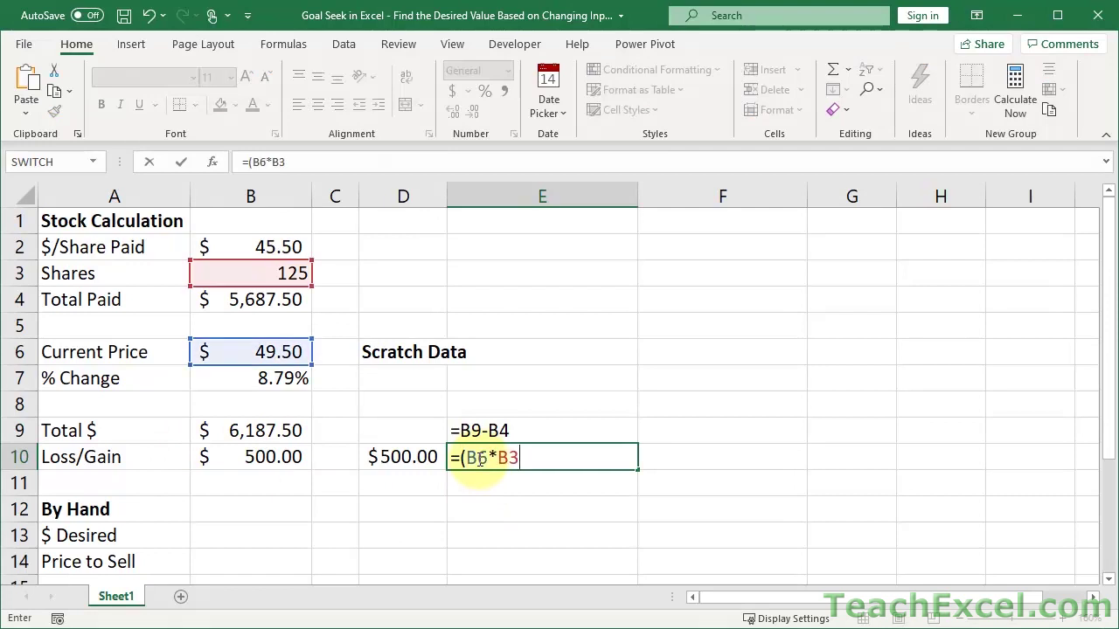
{"action": "type", "text": ")-"}
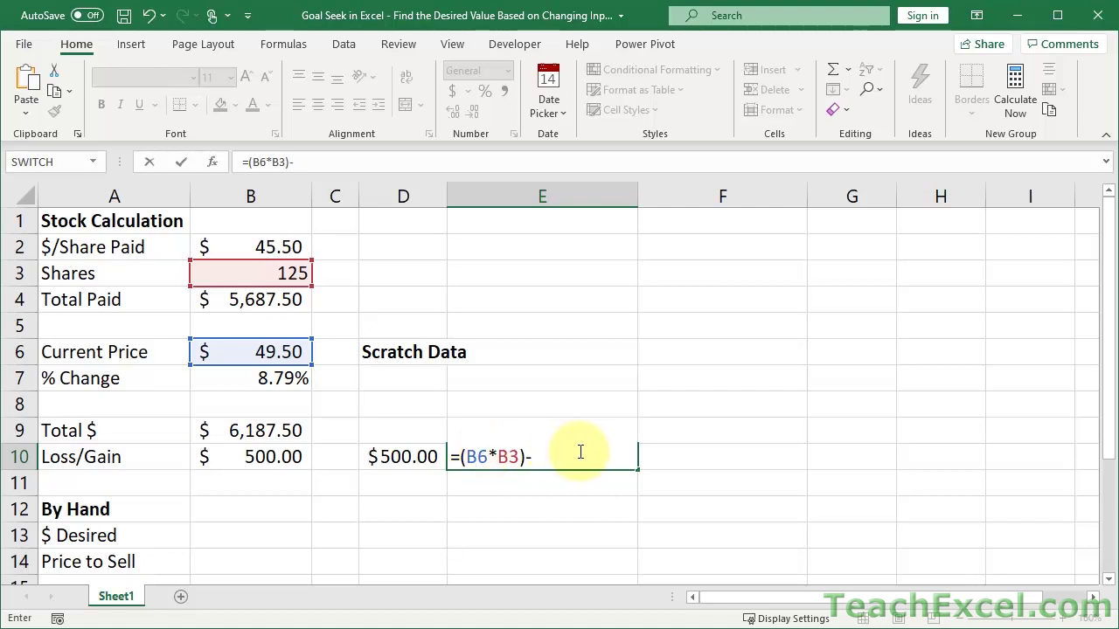
{"action": "key", "text": "BackSpace"}
{"action": "key", "text": "ctrl+Return"}
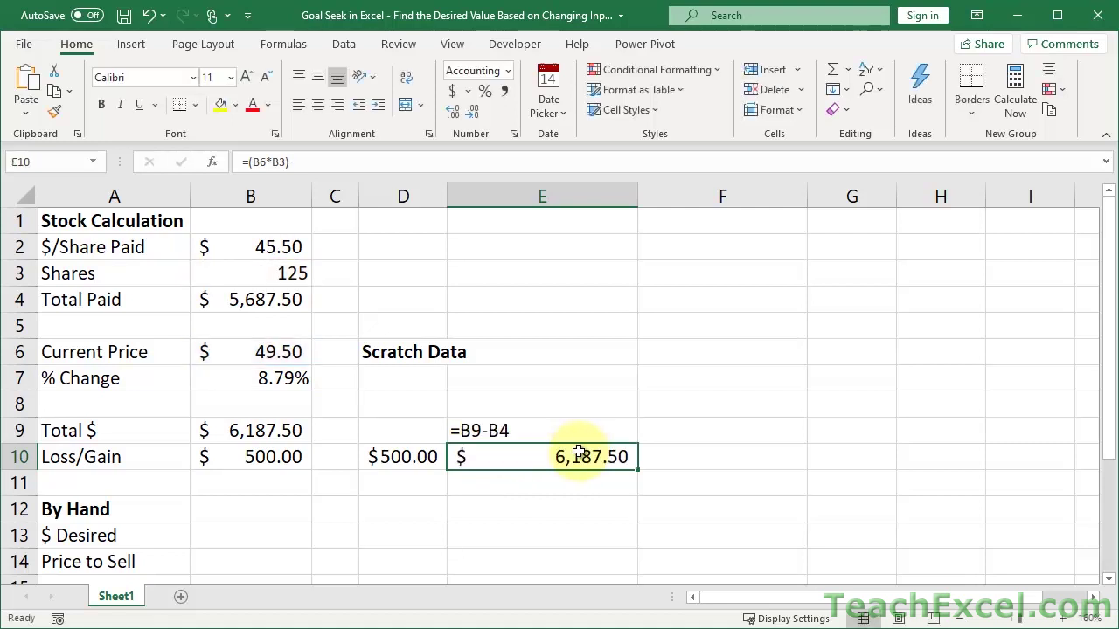
Extend the formula in E10 with the Total Paid expression from B4 to make it =(B6*B3)-(B3*B2).
{"action": "double_click", "coordinate": [267, 303]}
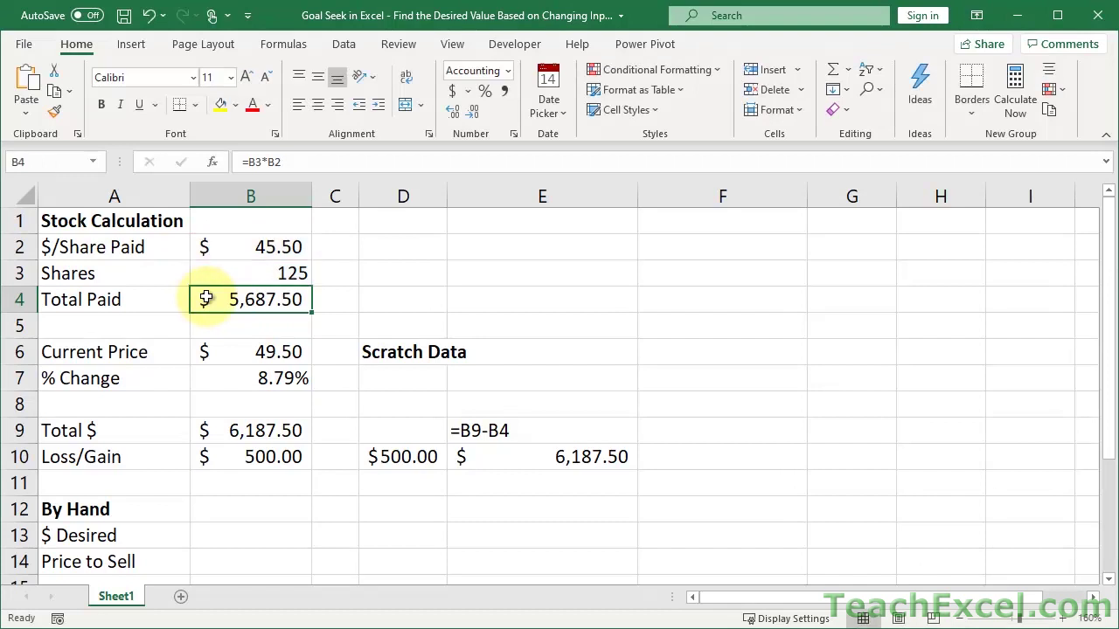
{"action": "left_click", "coordinate": [541, 457]}
{"action": "double_click", "coordinate": [542, 458]}
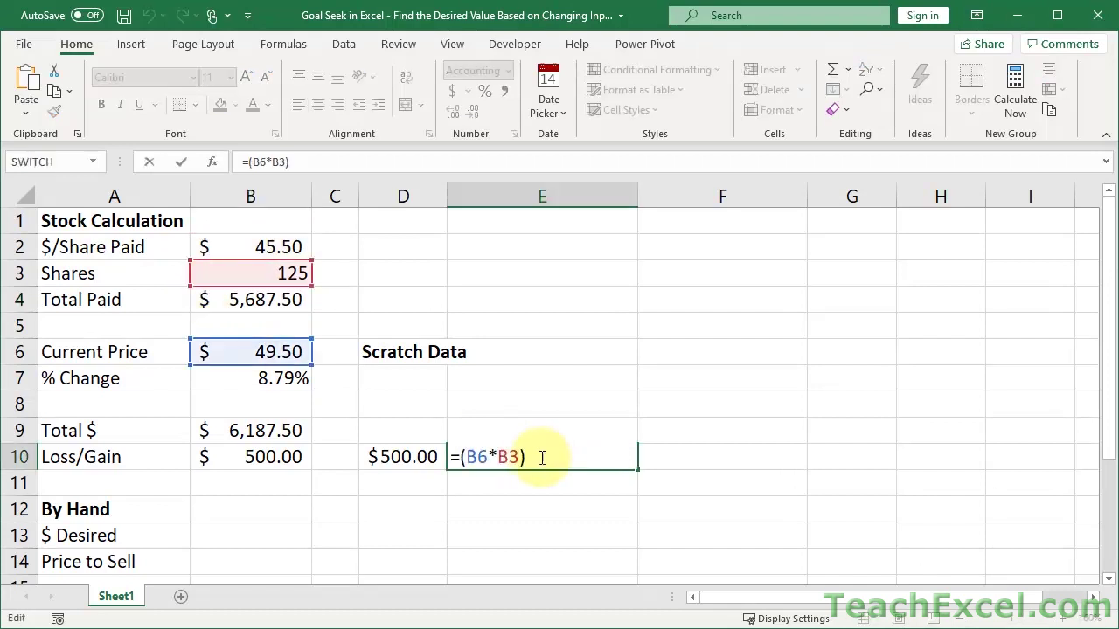
{"action": "type", "text": "-(B3*B2)"}
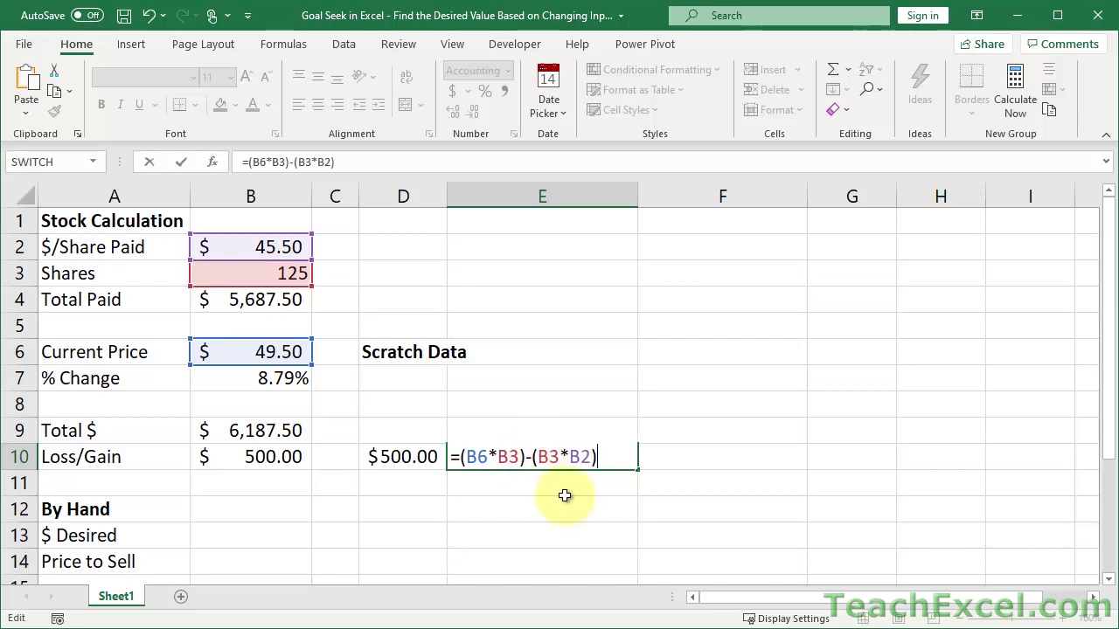
{"action": "key", "text": "ctrl+Return"}
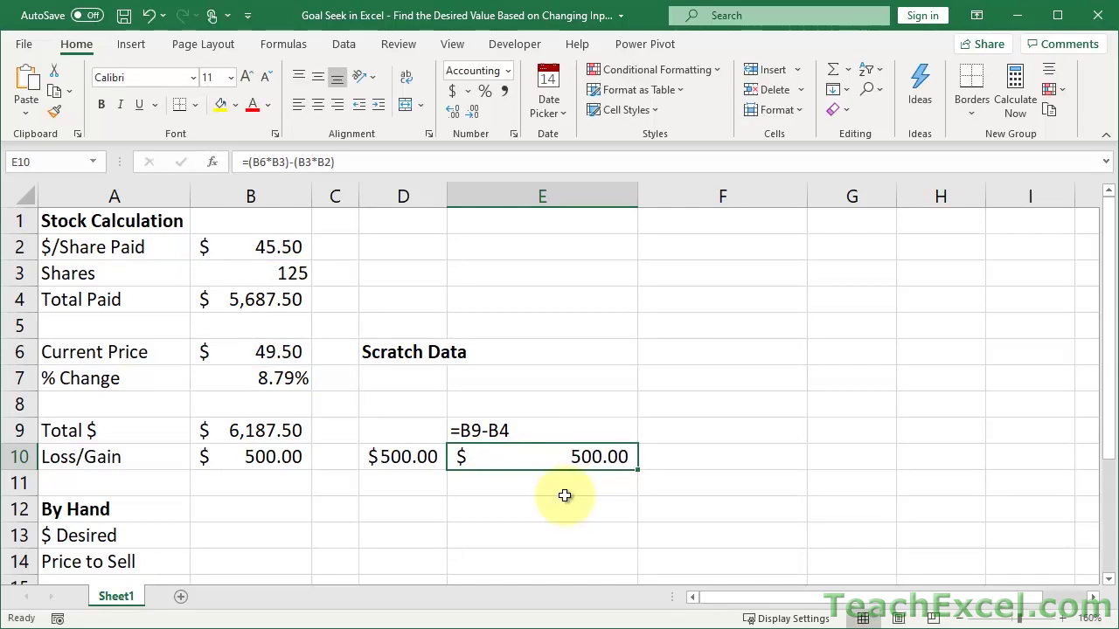
Examine the expanded formula in E10 and the Current Price, Shares and $/Share Paid cells it refers to.
{"action": "double_click", "coordinate": [522, 457]}
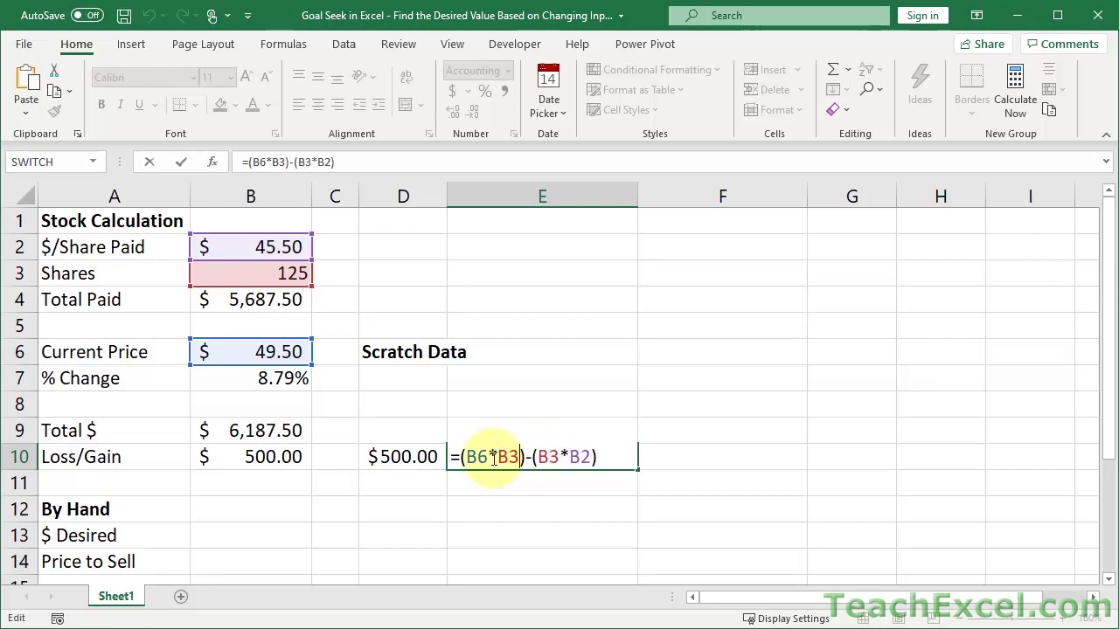
{"action": "key", "text": "Escape"}
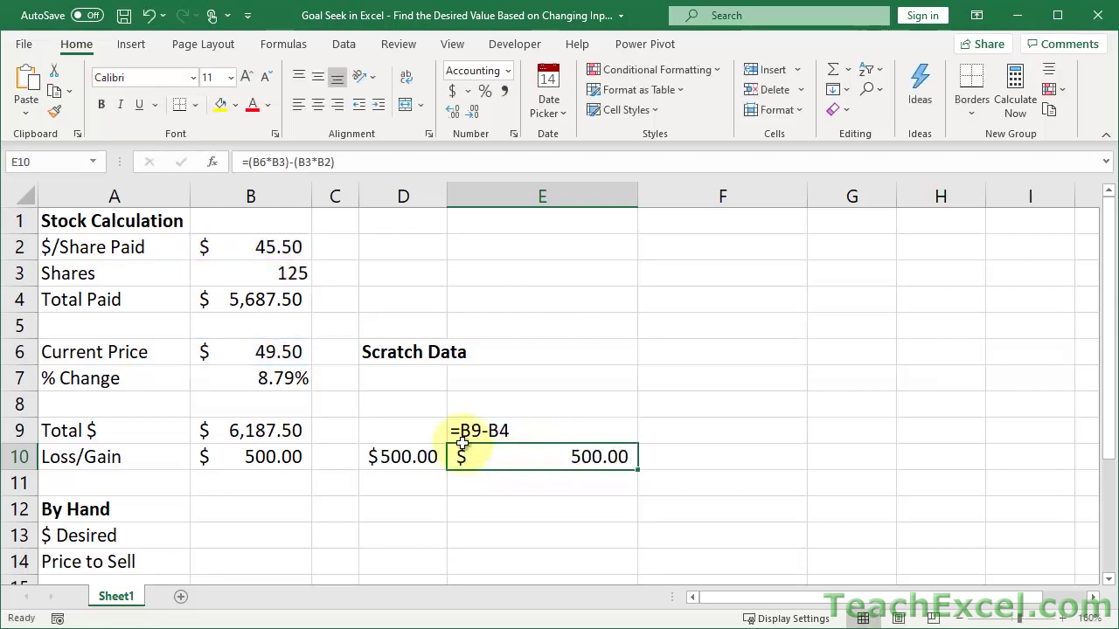
{"action": "left_click", "coordinate": [244, 355]}
{"action": "double_click", "coordinate": [240, 353]}
{"action": "key", "text": "Escape"}
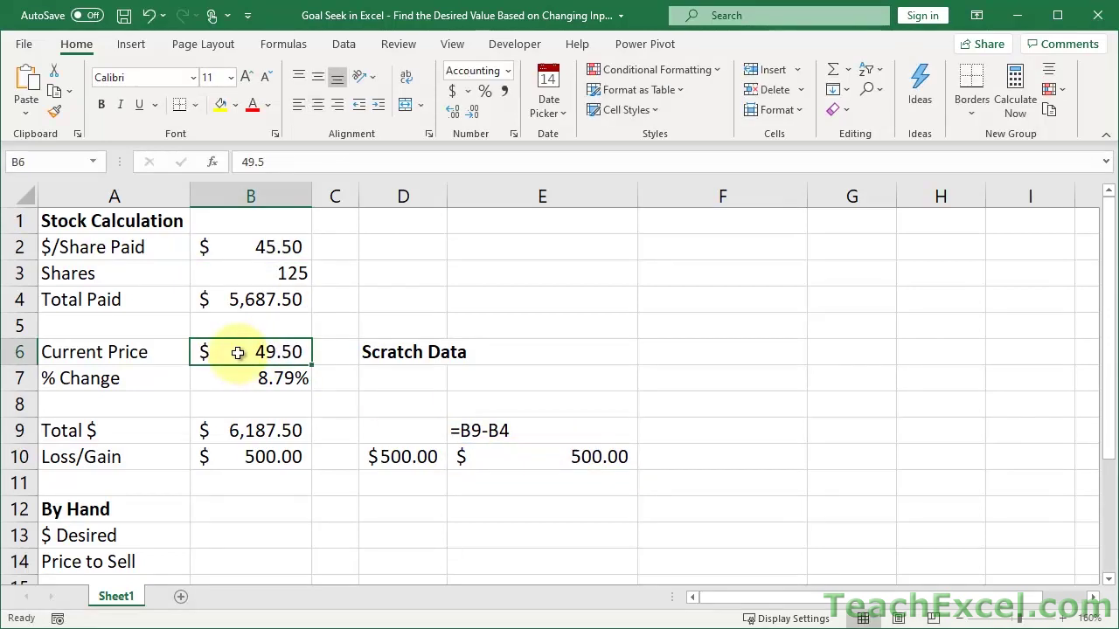
{"action": "double_click", "coordinate": [232, 274]}
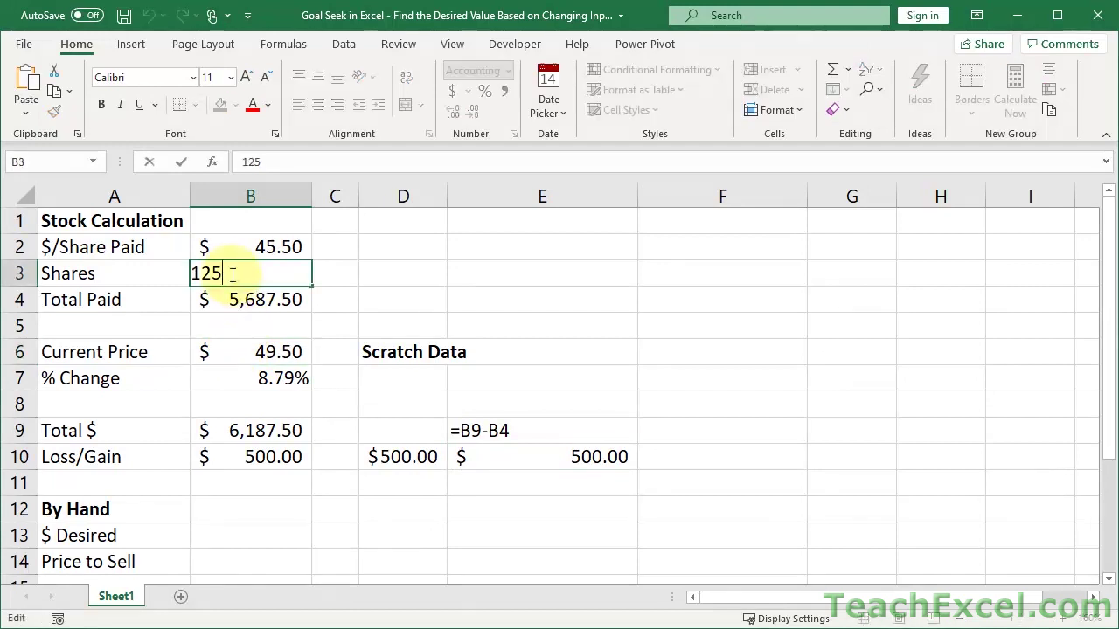
{"action": "key", "text": "Escape"}
{"action": "double_click", "coordinate": [231, 248]}
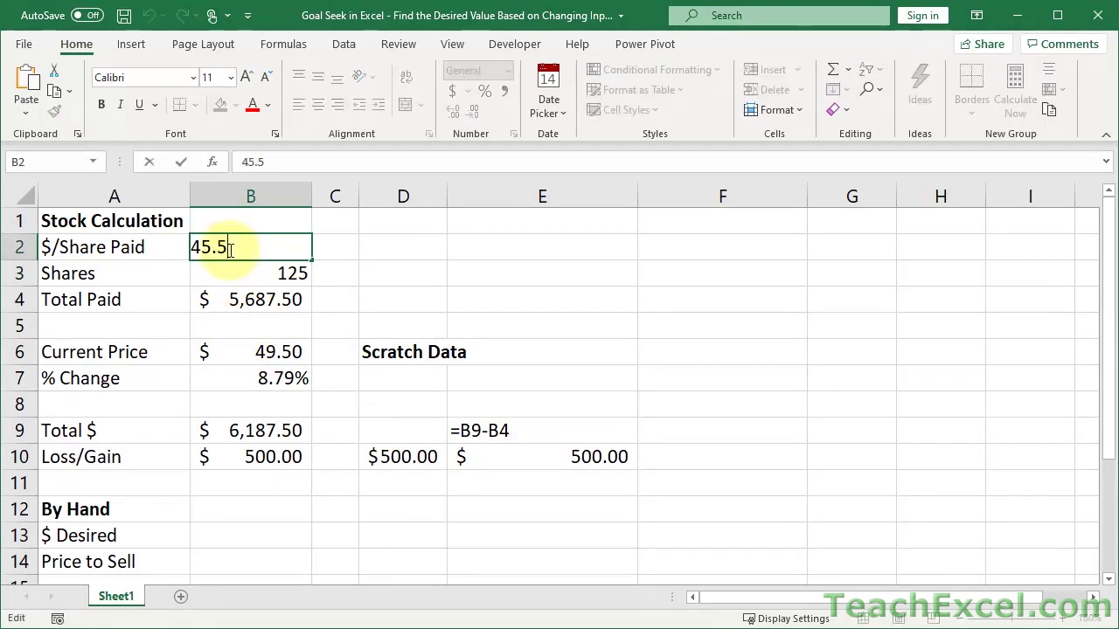
{"action": "key", "text": "Escape"}
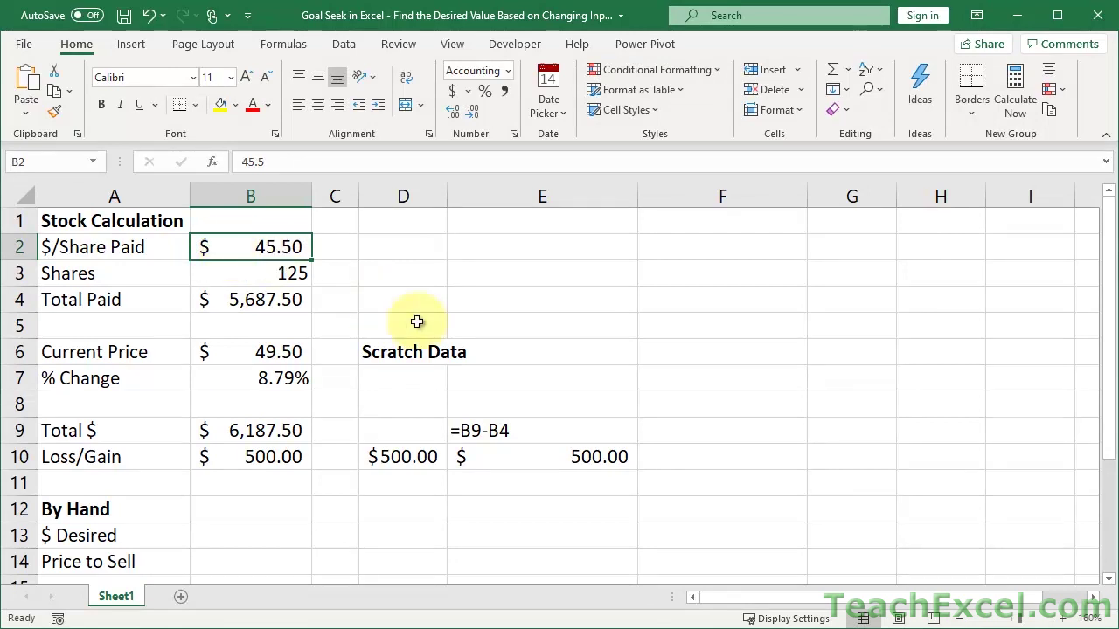
Copy the formula text from E10 and paste it into F9, formatted as Text, as =(B6*B3)-(B3*B2).
{"action": "double_click", "coordinate": [488, 461]}
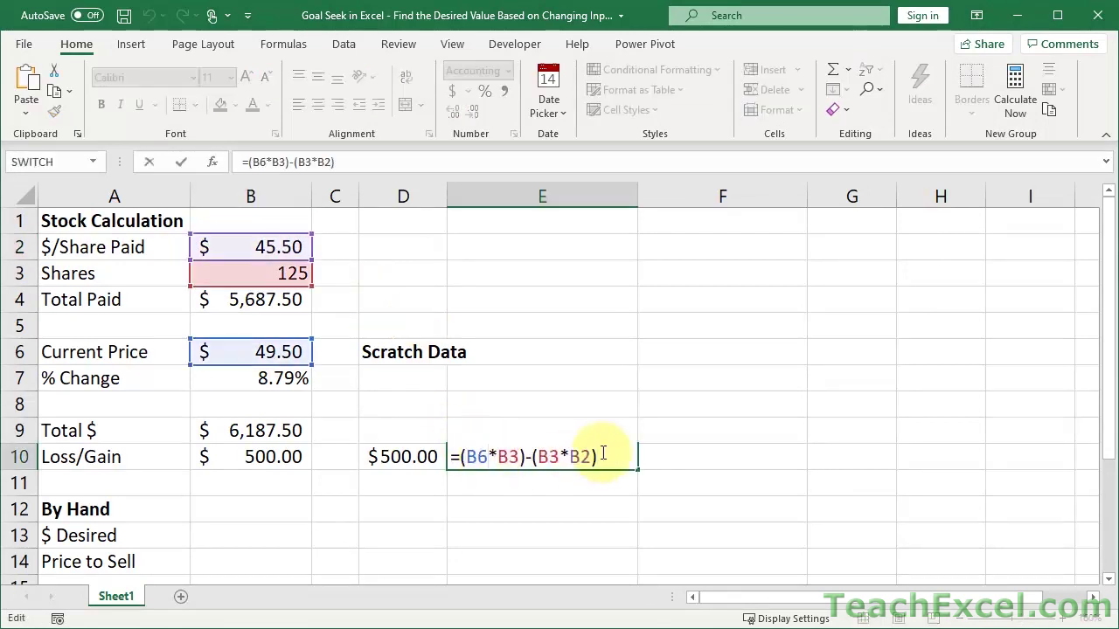
{"action": "left_click_drag", "start_coordinate": [624, 455], "coordinate": [420, 457]}
{"action": "key", "text": "ctrl+c"}
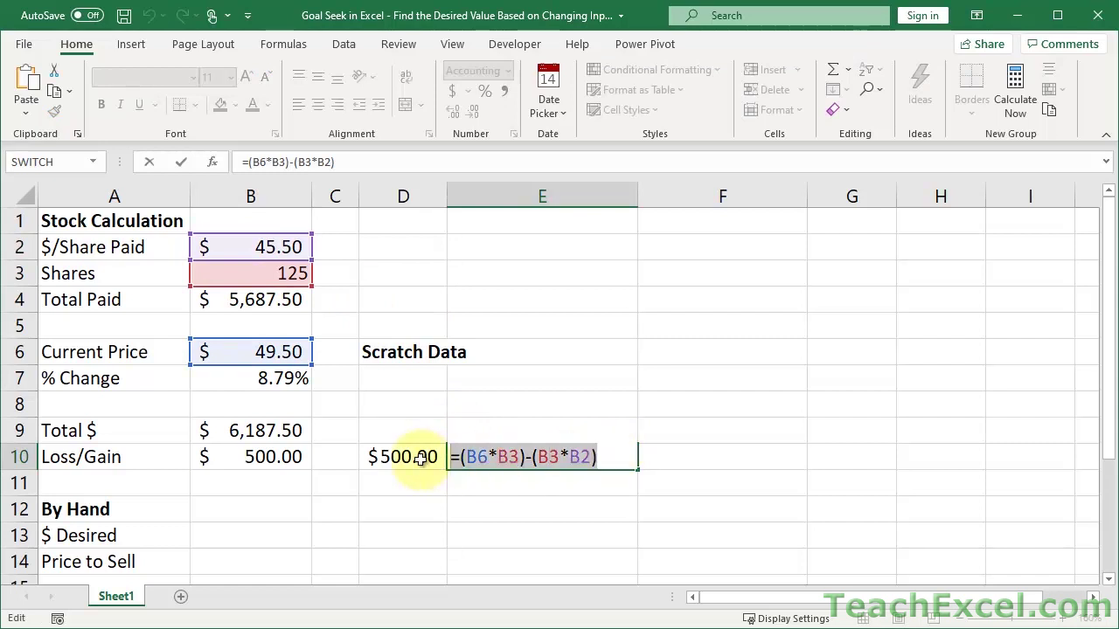
{"action": "key", "text": "Escape"}
{"action": "left_click", "coordinate": [692, 428]}
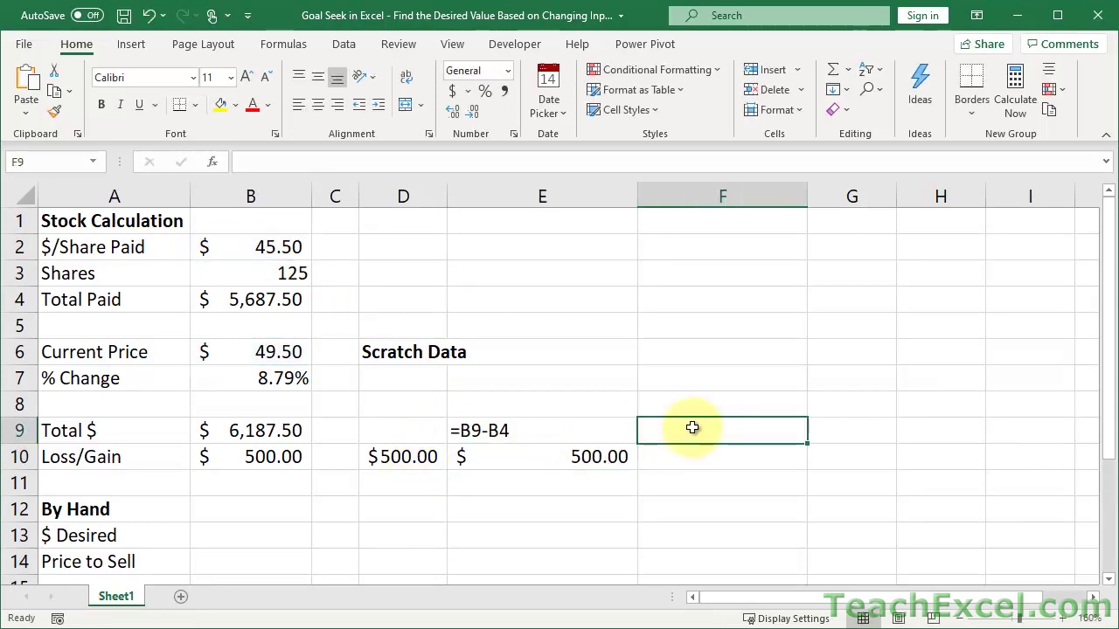
{"action": "left_click", "coordinate": [508, 72]}
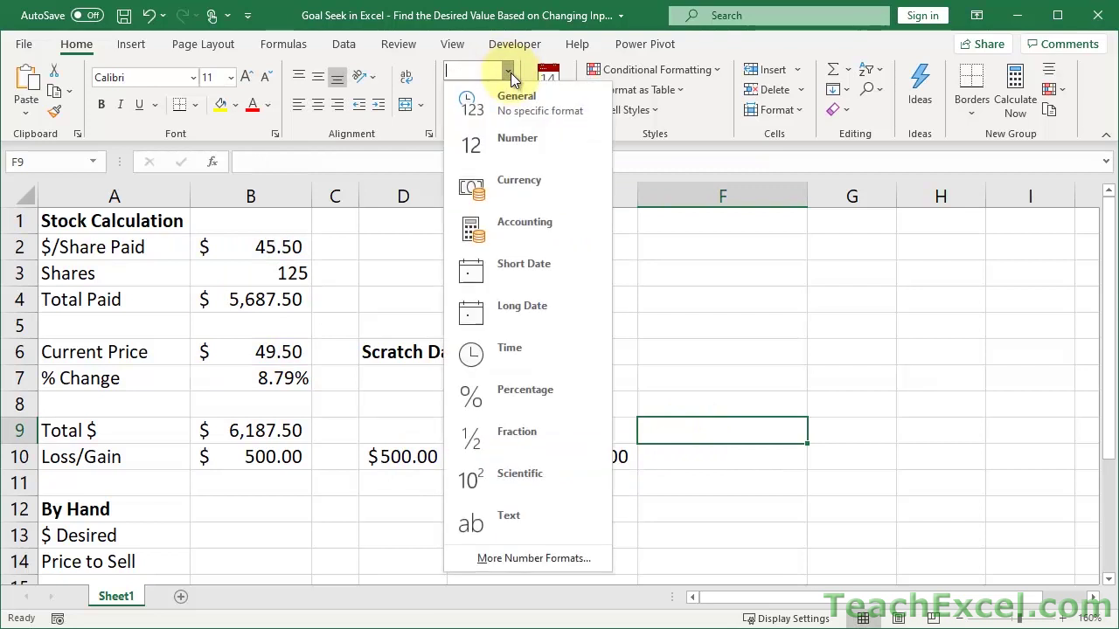
{"action": "left_click", "coordinate": [521, 514]}
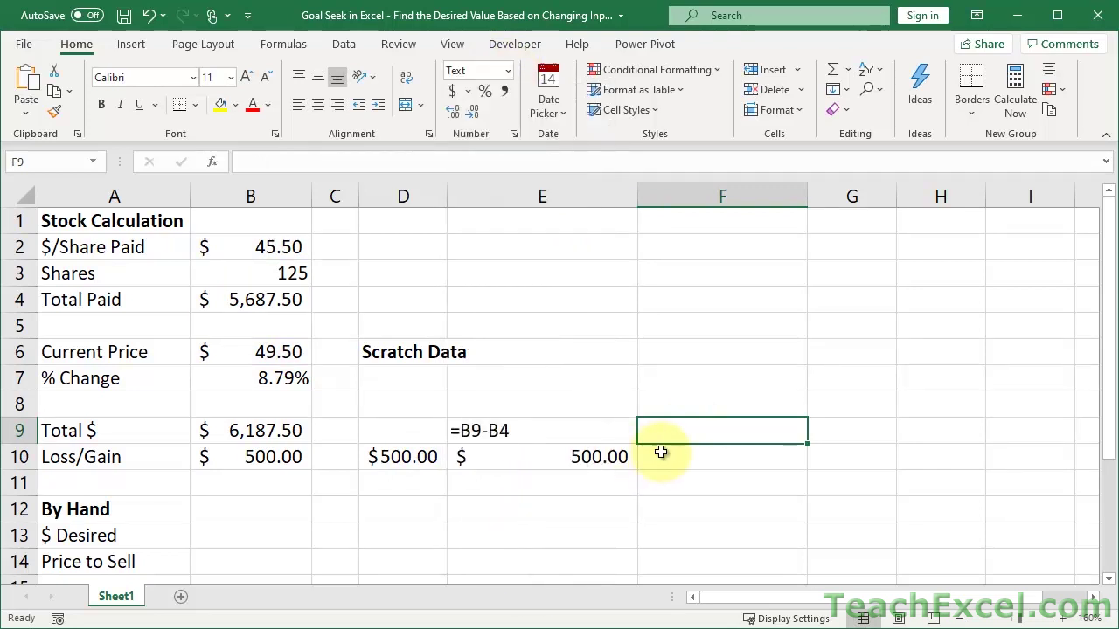
{"action": "key", "text": "ctrl+v"}
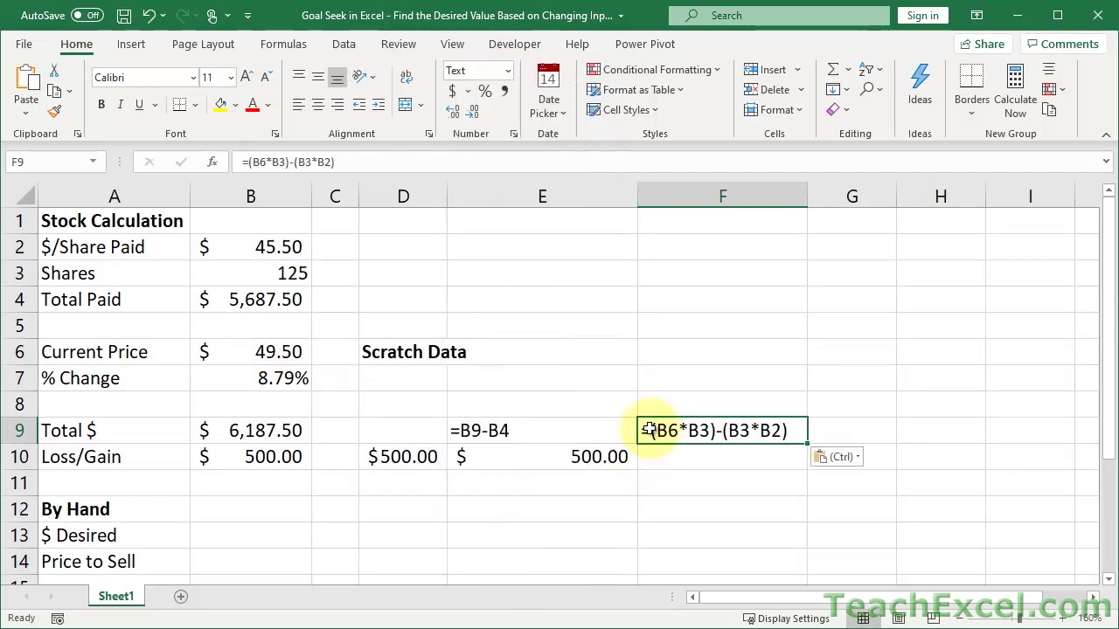
Add 500 in front of the F9 text to make it 500=(B6*B3)-(B3*B2), and autofit column F.
{"action": "double_click", "coordinate": [652, 430]}
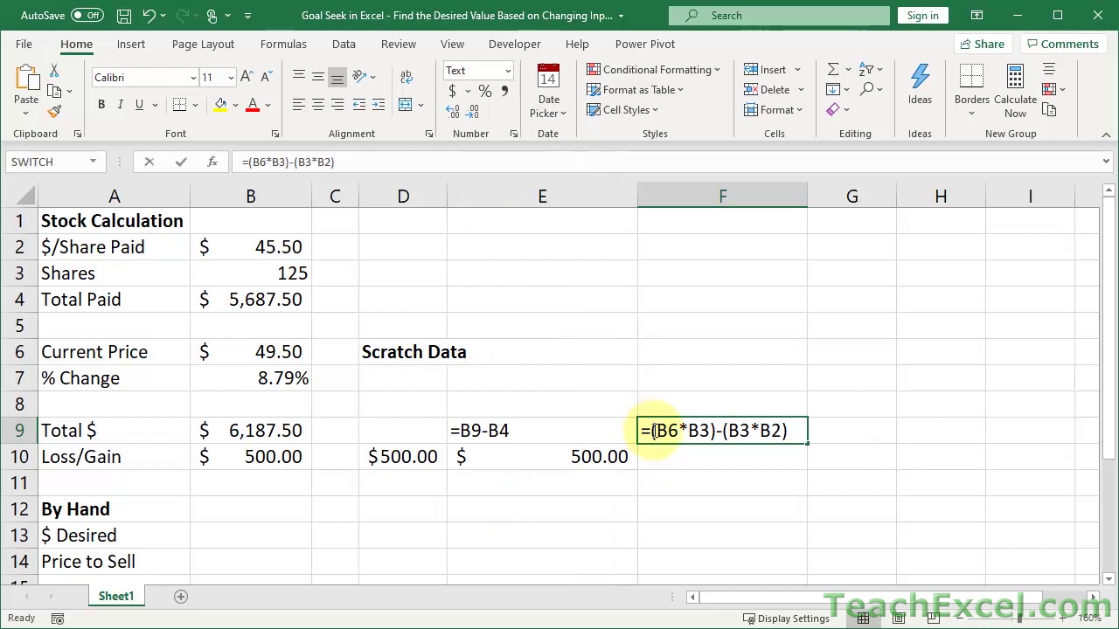
{"action": "key", "text": "Left"}
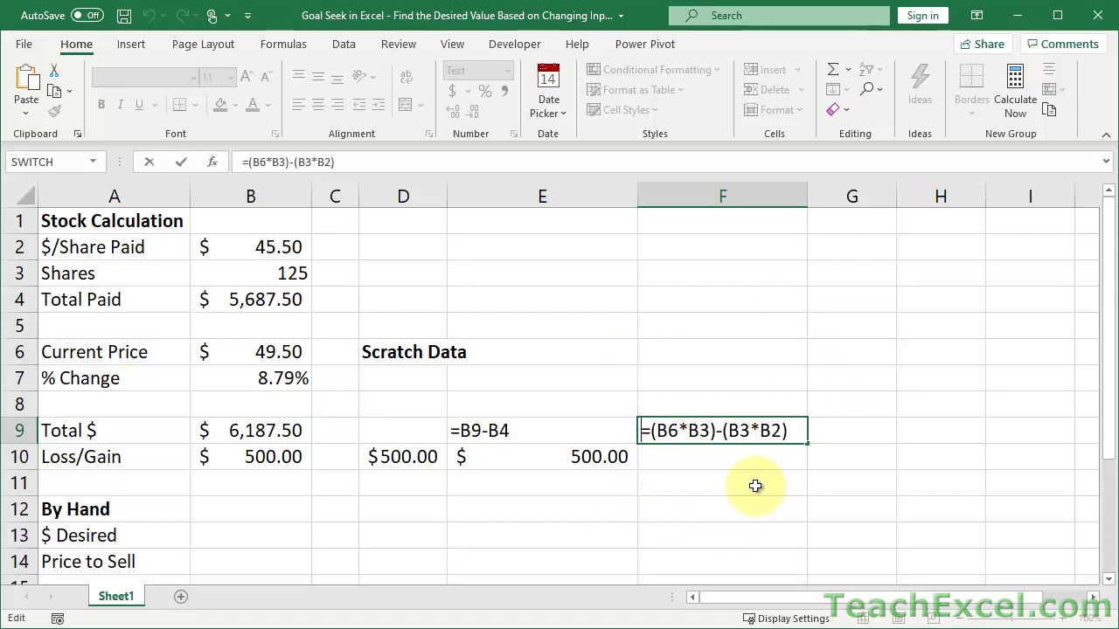
{"action": "type", "text": "500"}
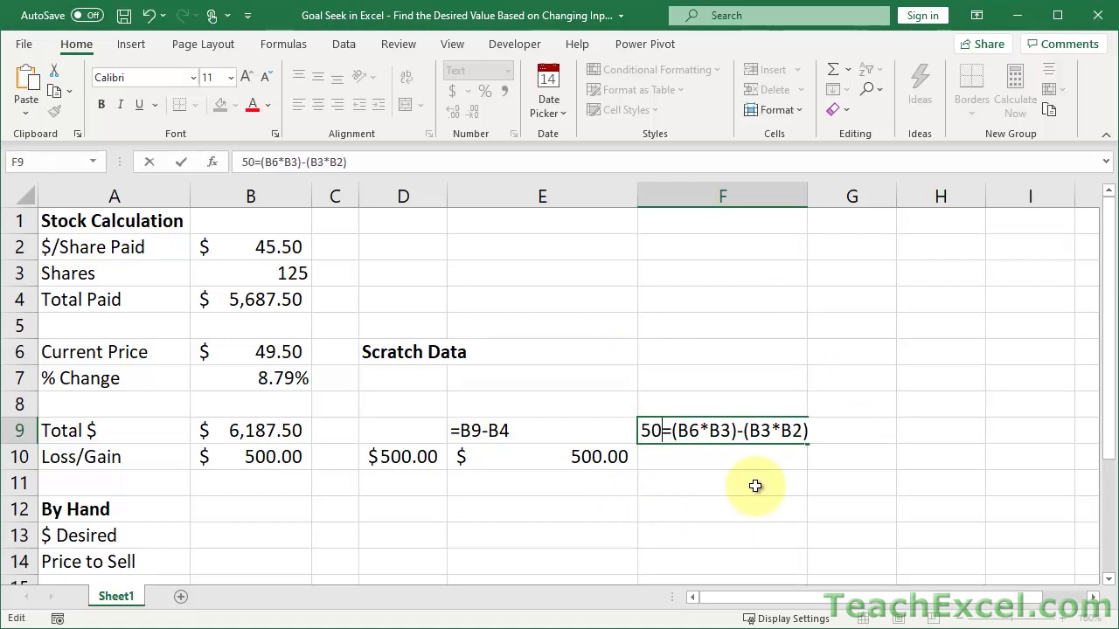
{"action": "key", "text": "Return"}
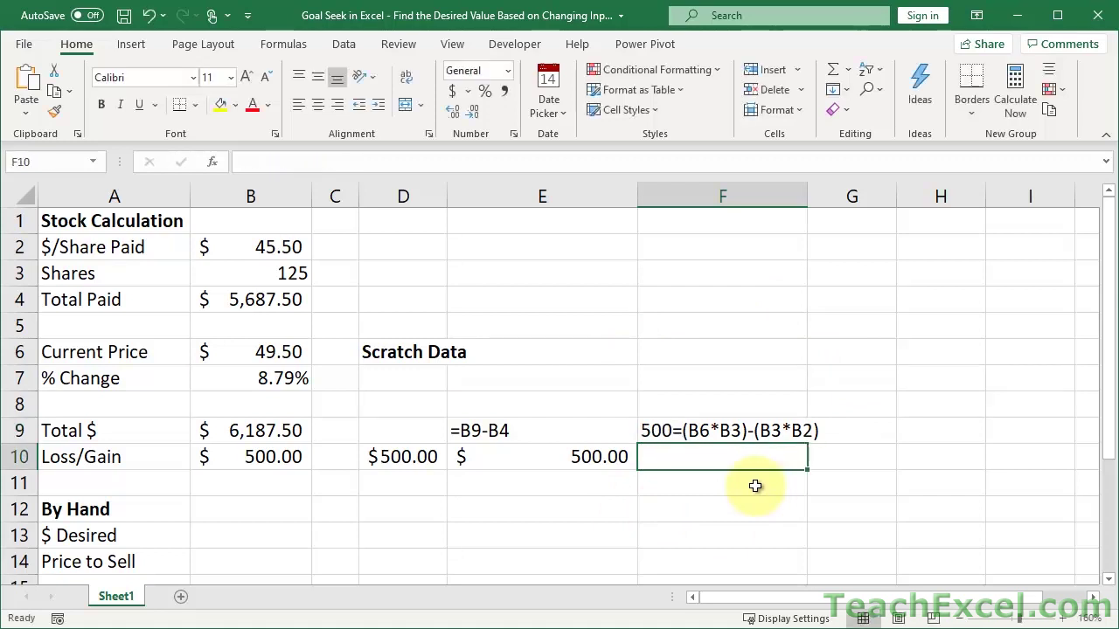
{"action": "double_click", "coordinate": [807, 193]}
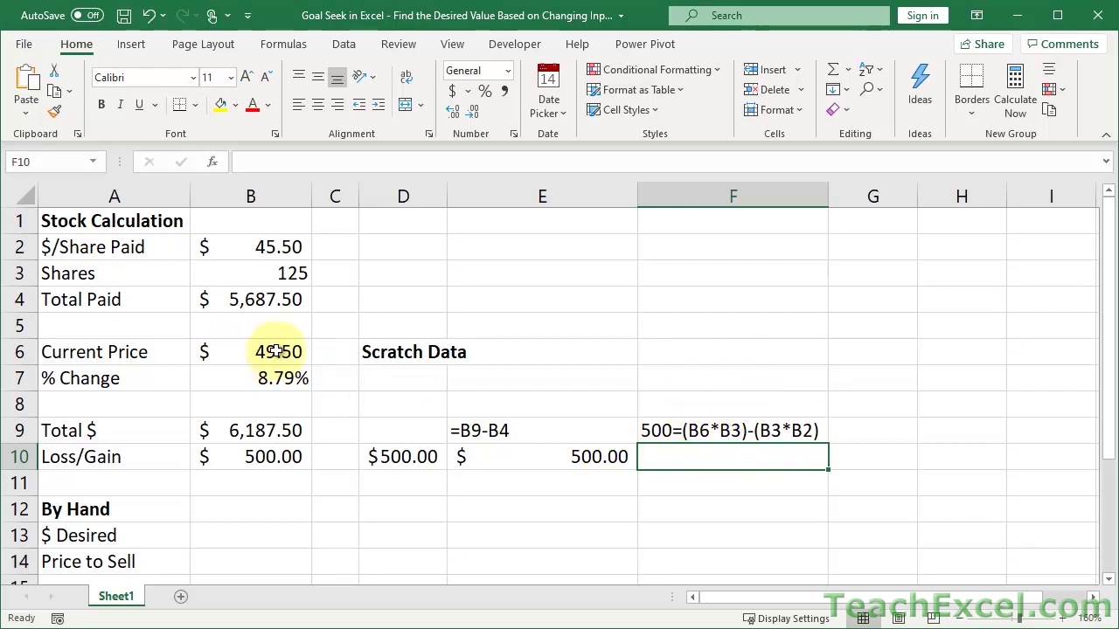
Enter the rearranged formula =500+(B3*B2) in cell F10, based on the equation in F9.
{"action": "double_click", "coordinate": [700, 432]}
{"action": "mouse_move", "coordinate": [712, 432]}
{"action": "left_mouse_down"}
{"action": "mouse_move", "coordinate": [688, 432]}
{"action": "mouse_move", "coordinate": [740, 431]}
{"action": "mouse_move", "coordinate": [713, 431]}
{"action": "left_mouse_up"}
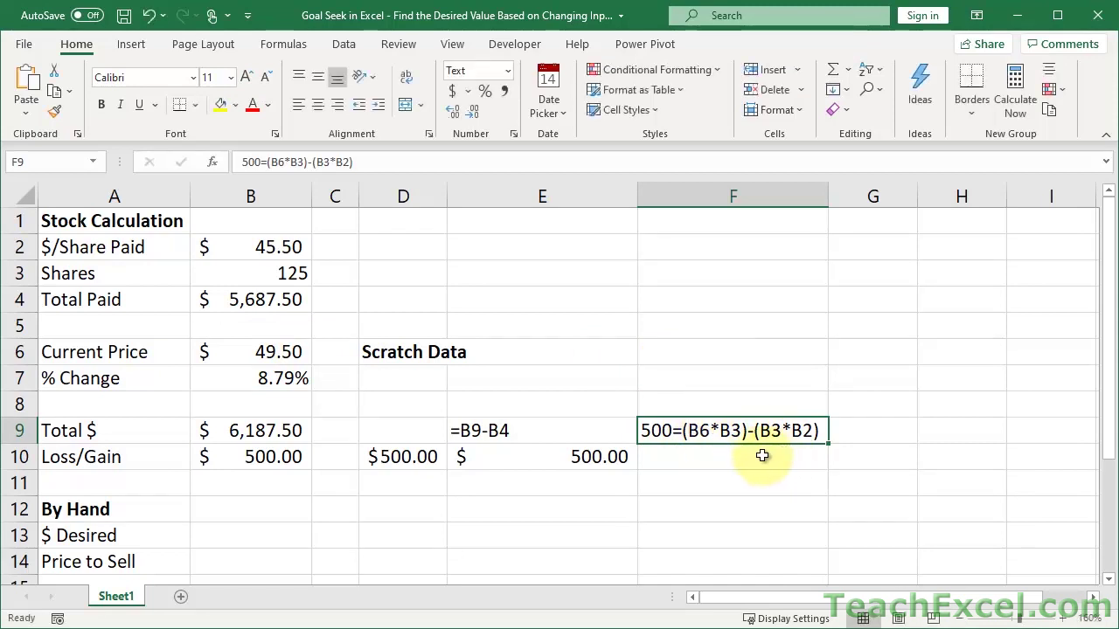
{"action": "left_click", "coordinate": [757, 455]}
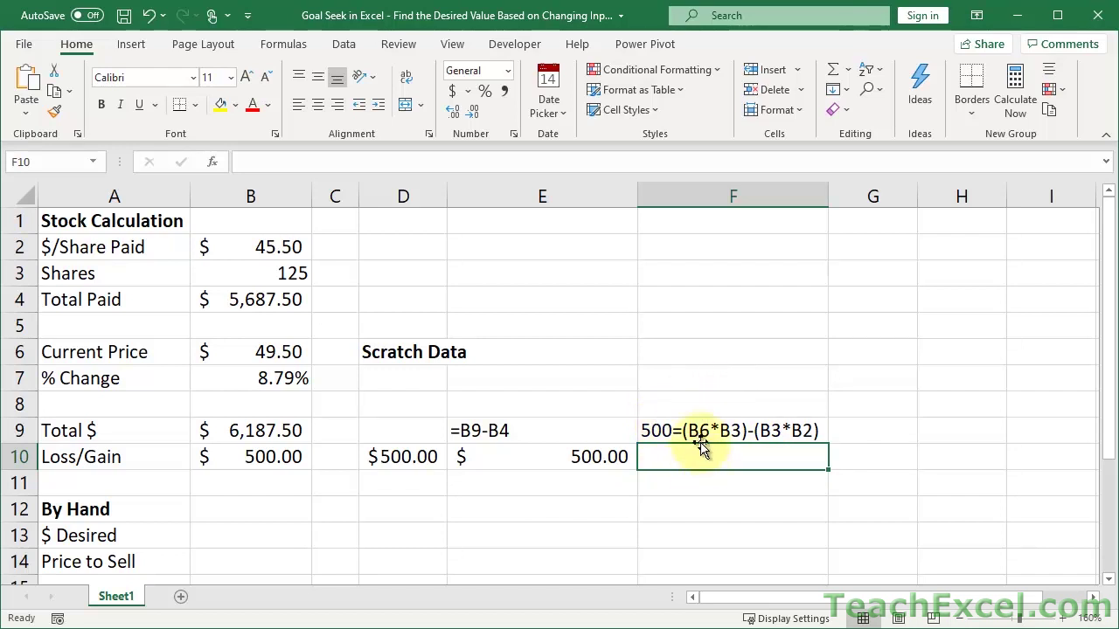
{"action": "type", "text": "="}
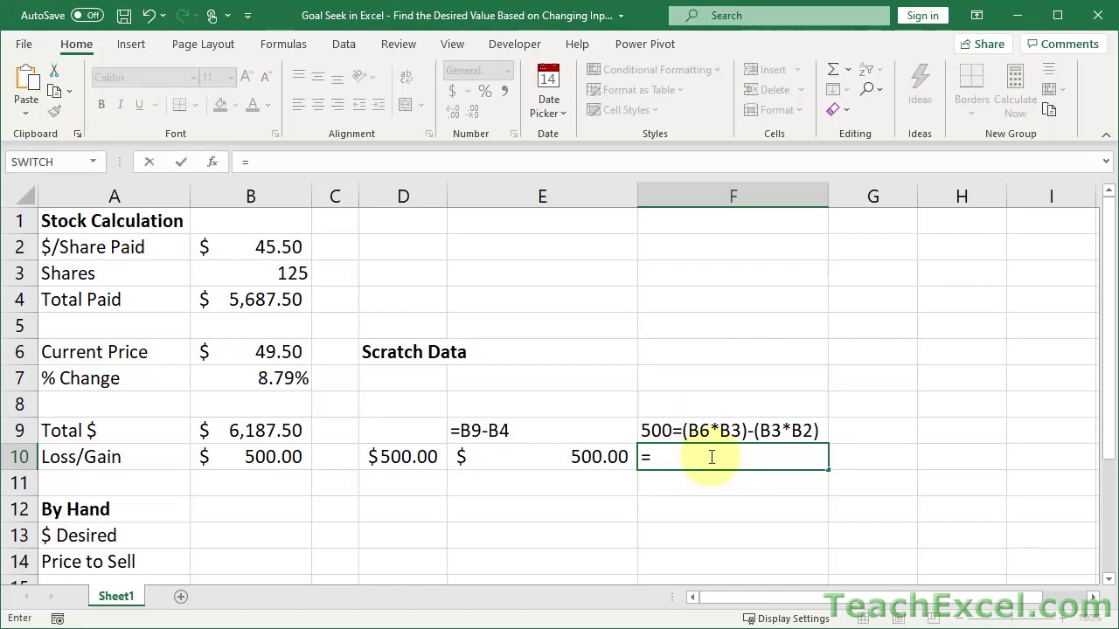
{"action": "type", "text": "500"}
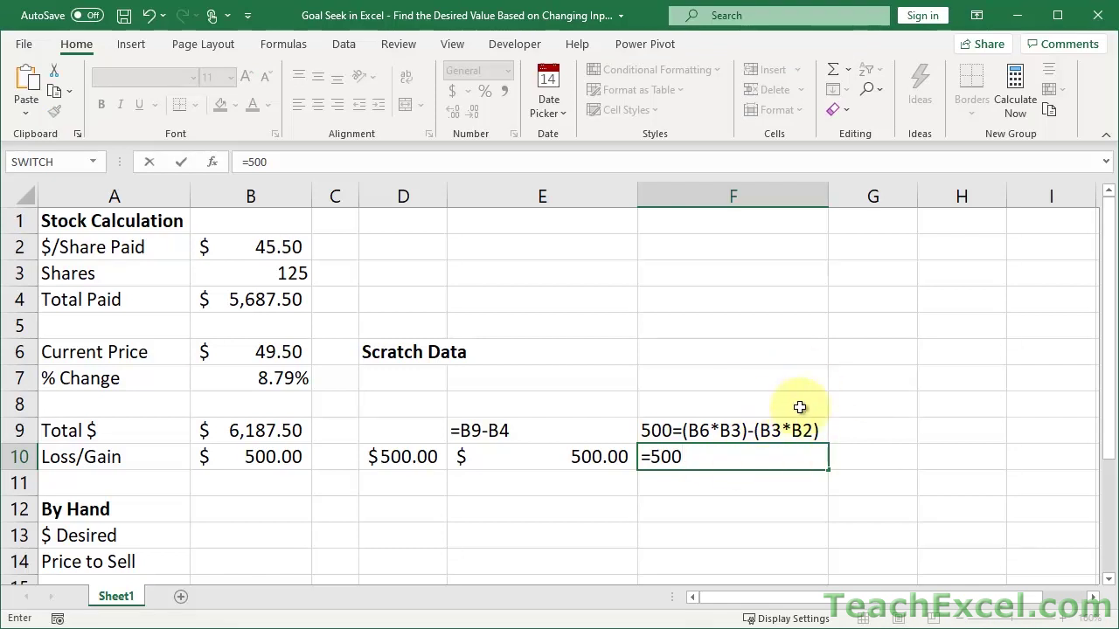
{"action": "type", "text": "+(B3"}
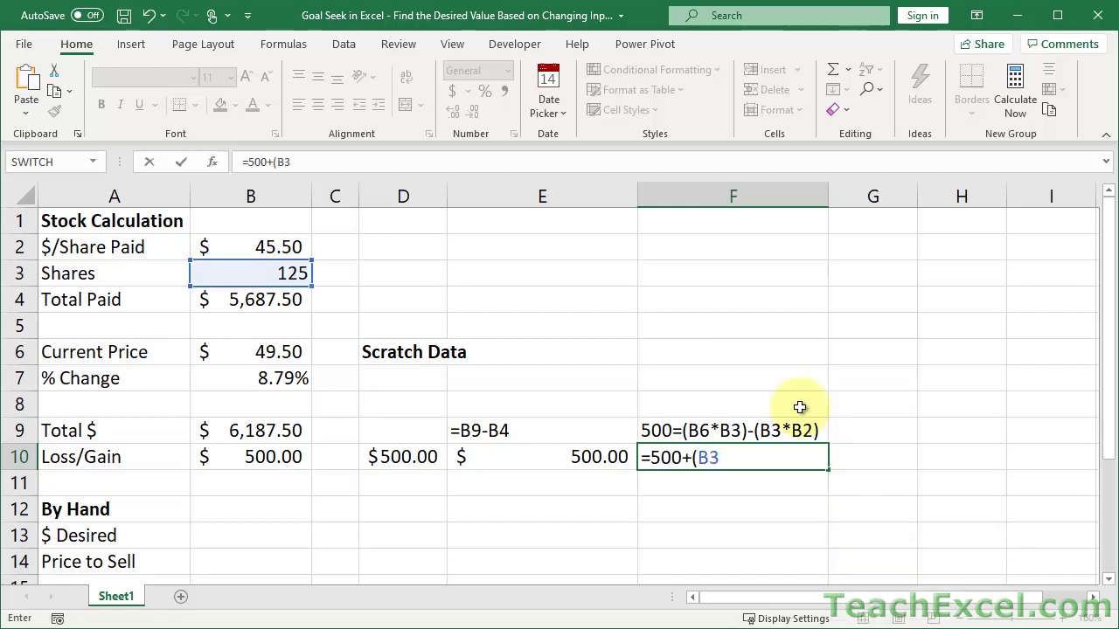
{"action": "type", "text": "*B2)"}
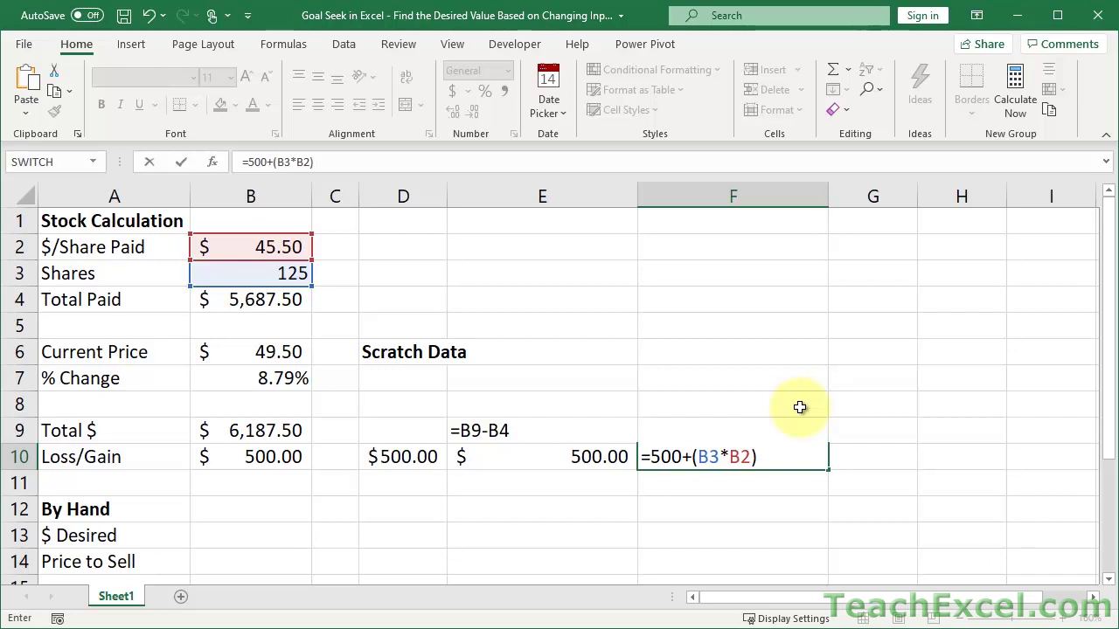
{"action": "key", "text": "ctrl+Return"}
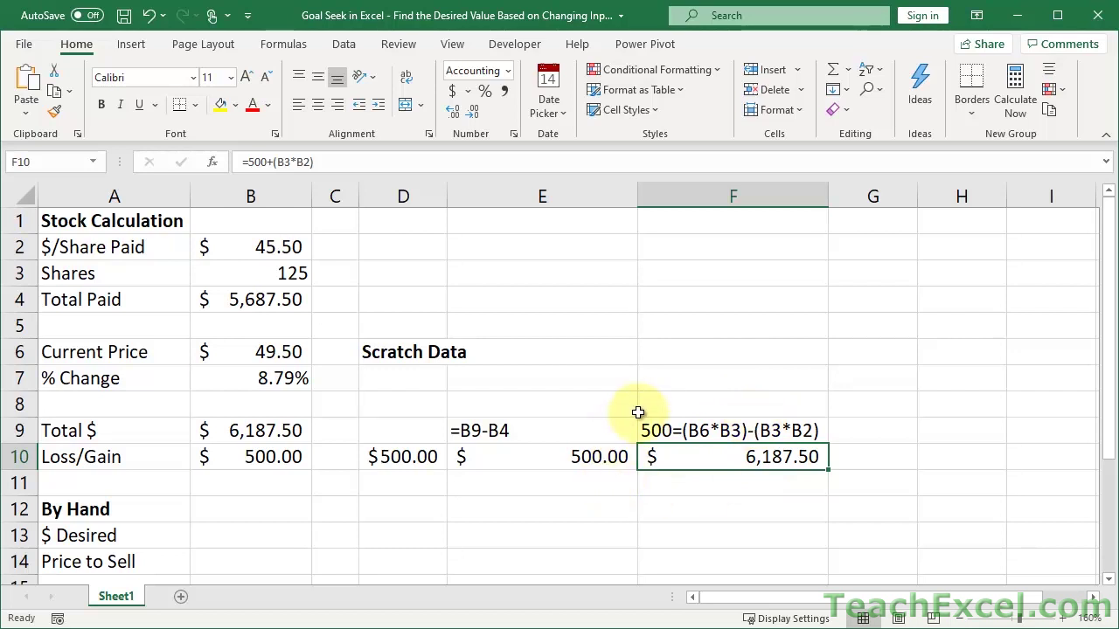
Wrap the F10 expression in parentheses and divide it by the share count to make it =(500+(B3*B2))/B3.
{"action": "double_click", "coordinate": [717, 458]}
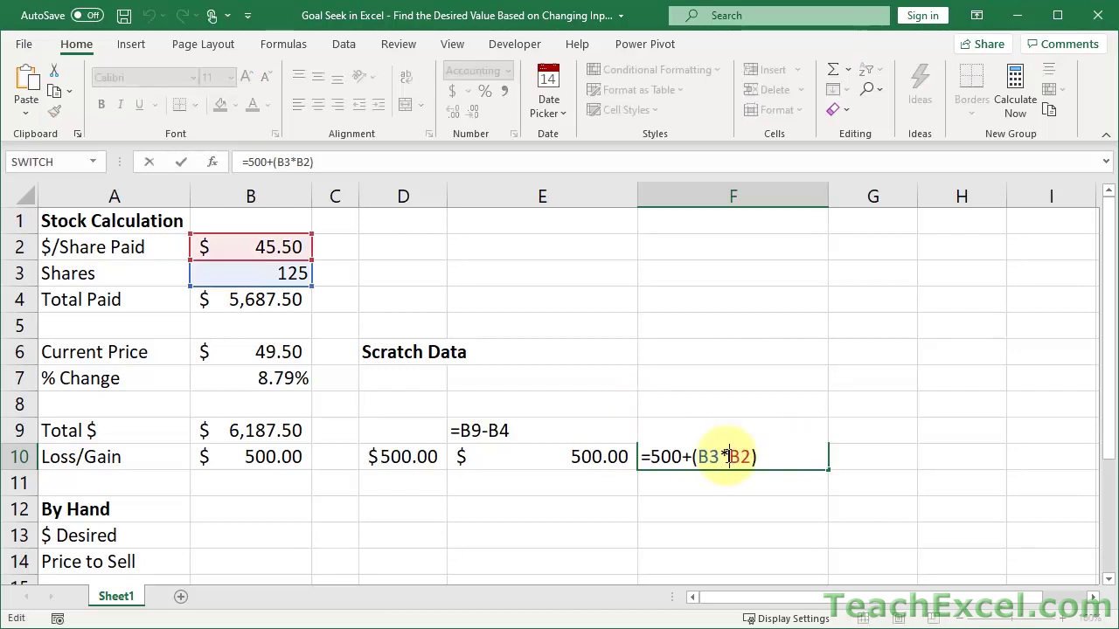
{"action": "left_click", "coordinate": [777, 460]}
{"action": "type", "text": ")"}
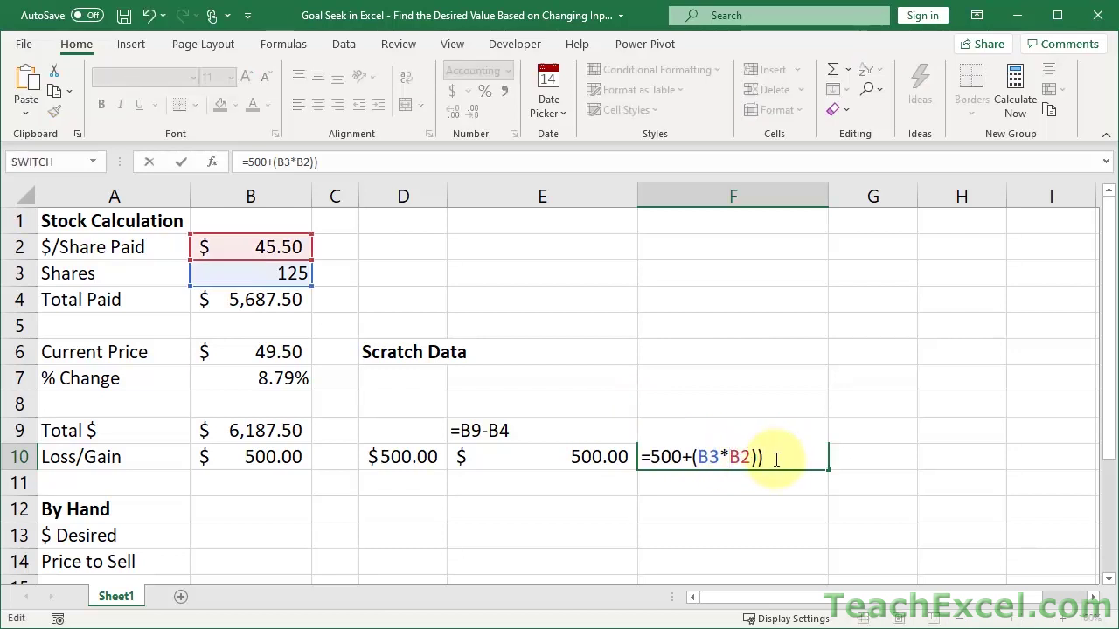
{"action": "left_click", "coordinate": [652, 456]}
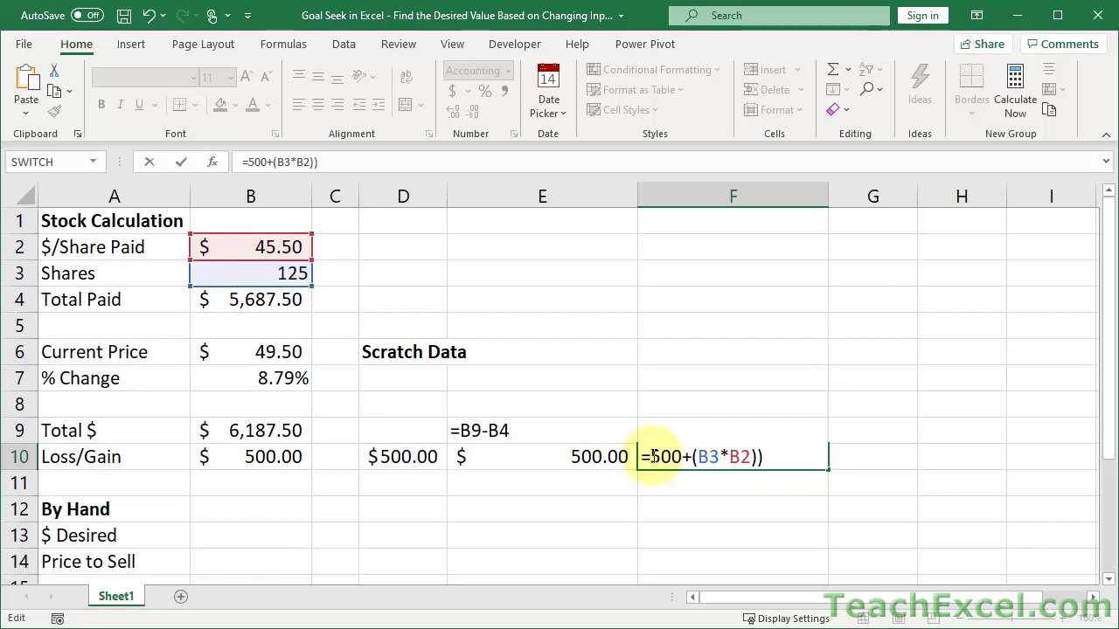
{"action": "type", "text": "("}
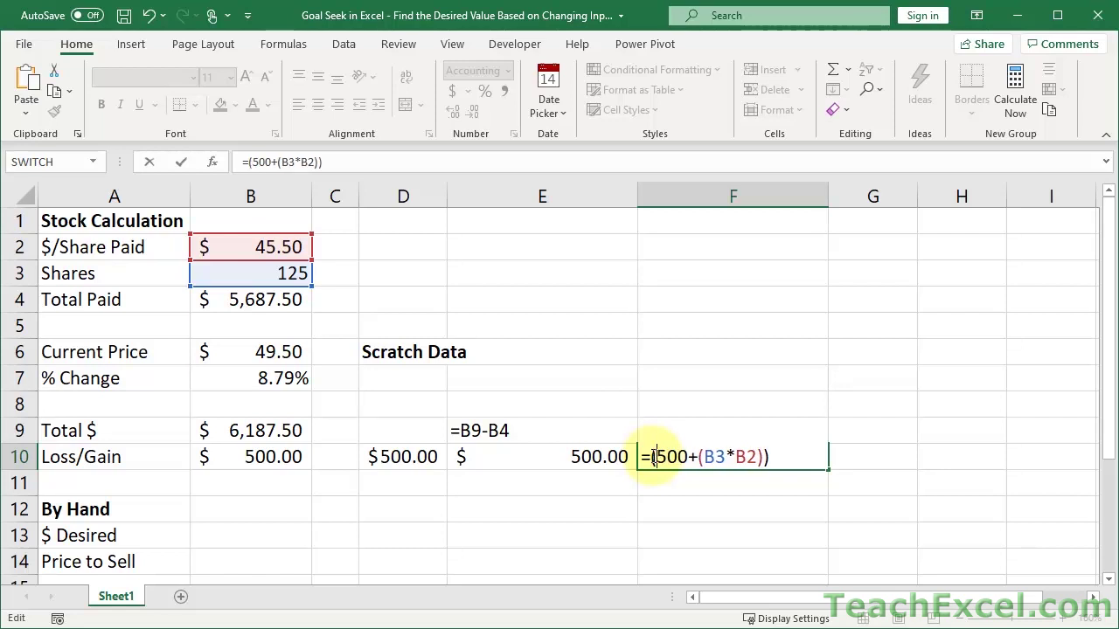
{"action": "left_click", "coordinate": [790, 457]}
{"action": "type", "text": "/"}
{"action": "type", "text": "B3"}
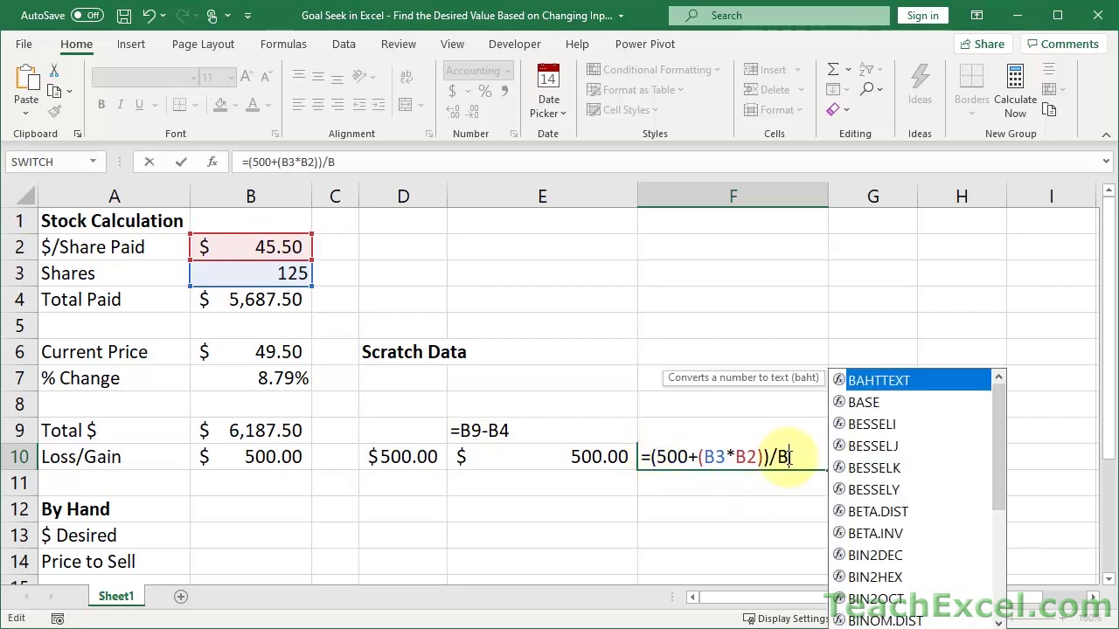
{"action": "key", "text": "ctrl+Return"}
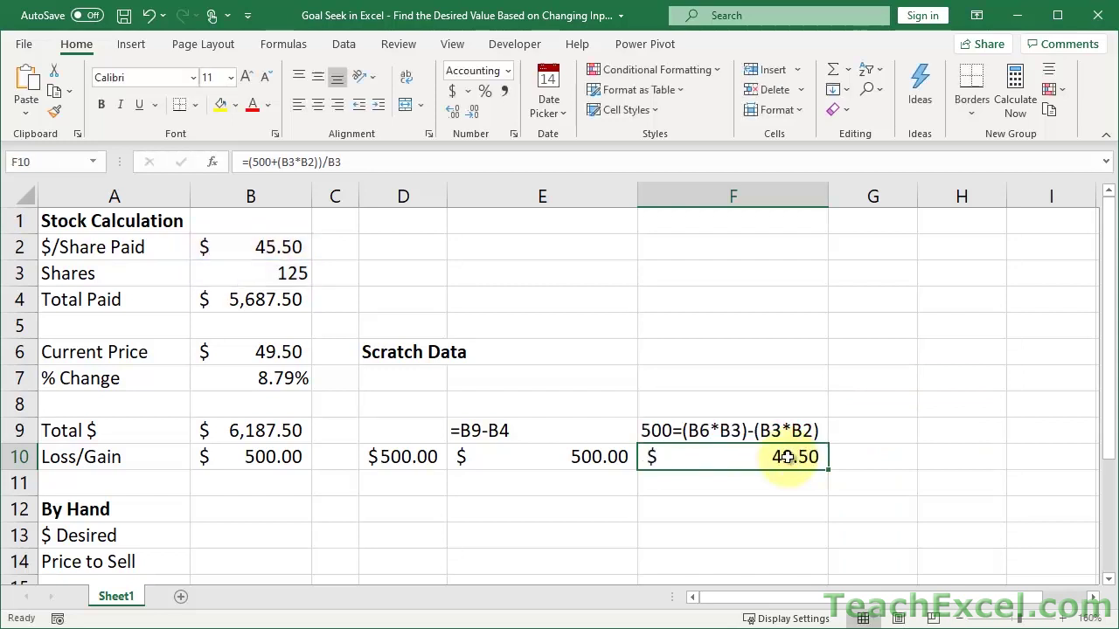
Copy the formula text =(500+(B3*B2))/B3 from scratch cell F10.
{"action": "double_click", "coordinate": [725, 457]}
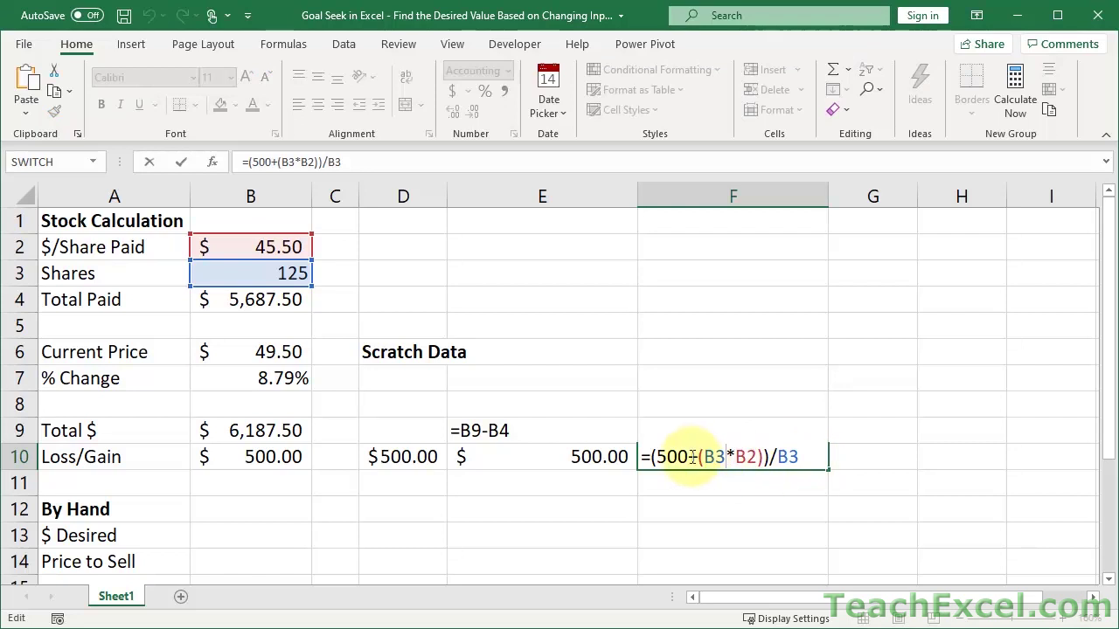
{"action": "double_click", "coordinate": [657, 457]}
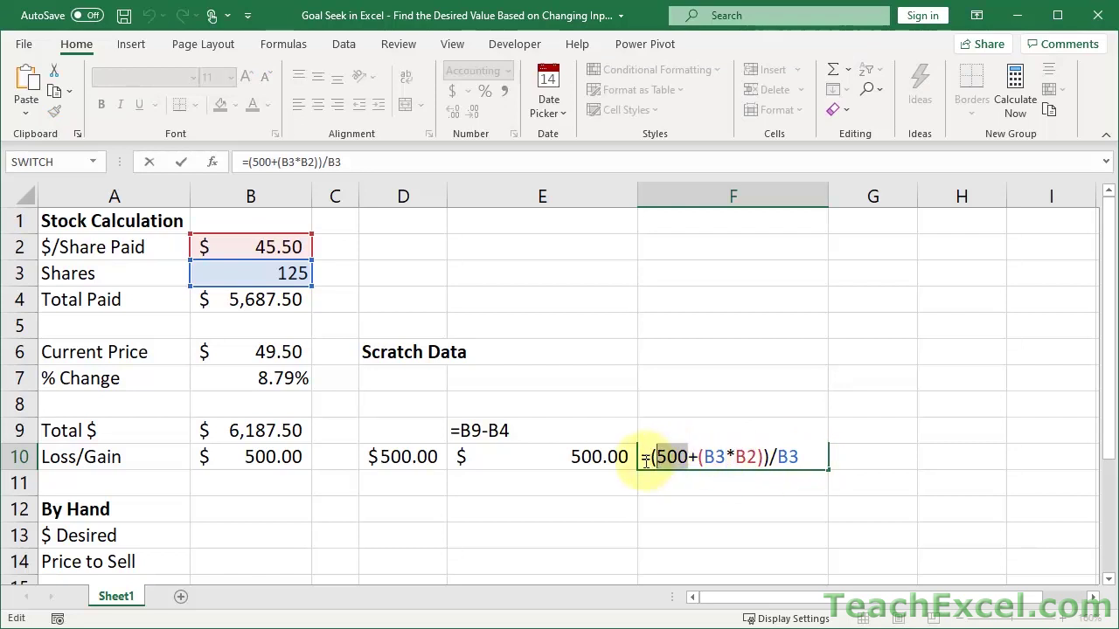
{"action": "left_click_drag", "start_coordinate": [640, 456], "coordinate": [809, 469]}
{"action": "key", "text": "ctrl+c"}
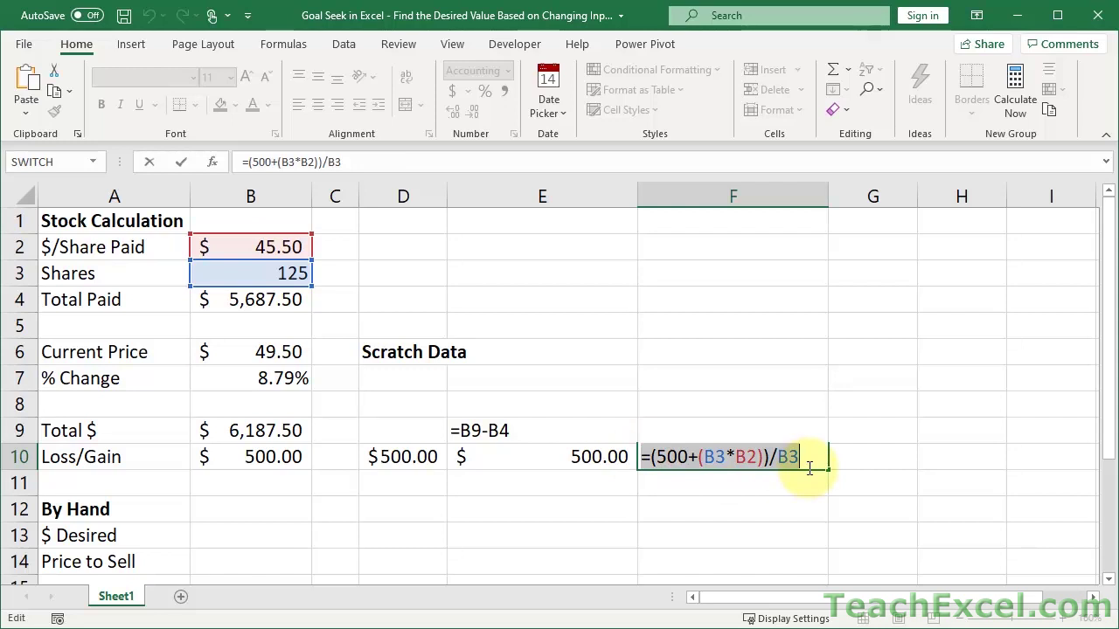
{"action": "key", "text": "Escape"}
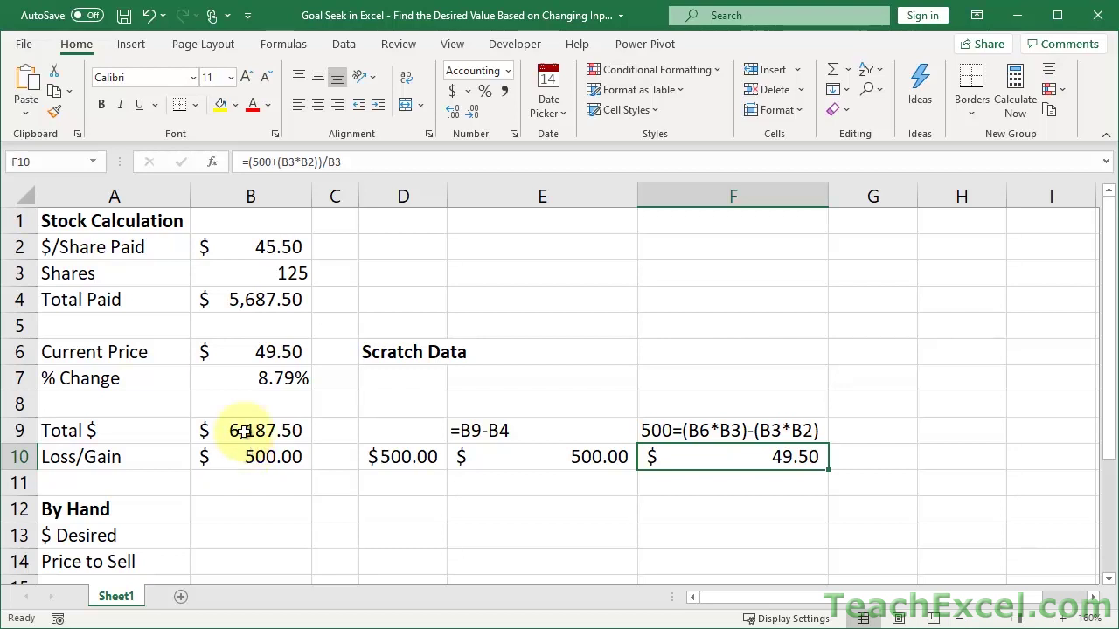
Paste the copied formula text into the Price to Sell cell B14.
{"action": "left_click", "coordinate": [243, 354]}
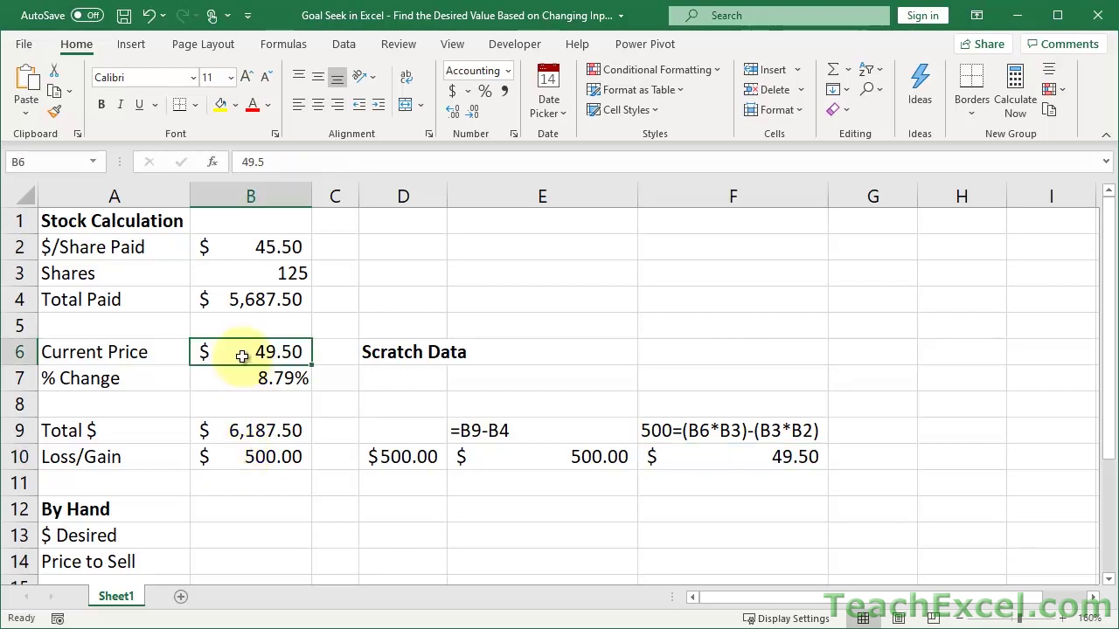
{"action": "left_click", "coordinate": [225, 455]}
{"action": "left_click", "coordinate": [708, 451]}
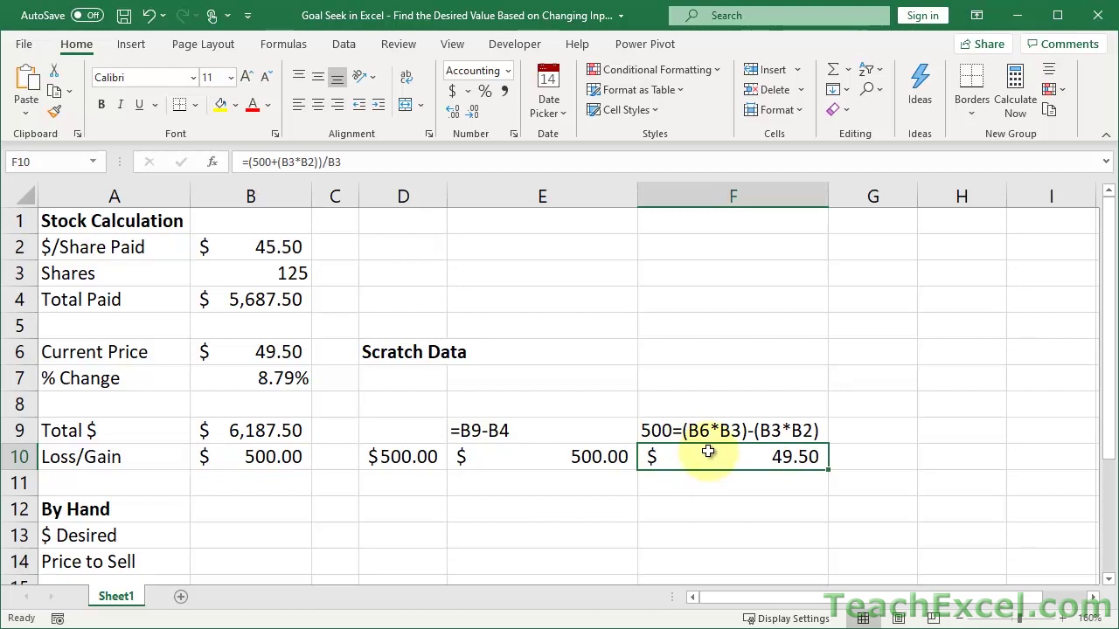
{"action": "double_click", "coordinate": [708, 451]}
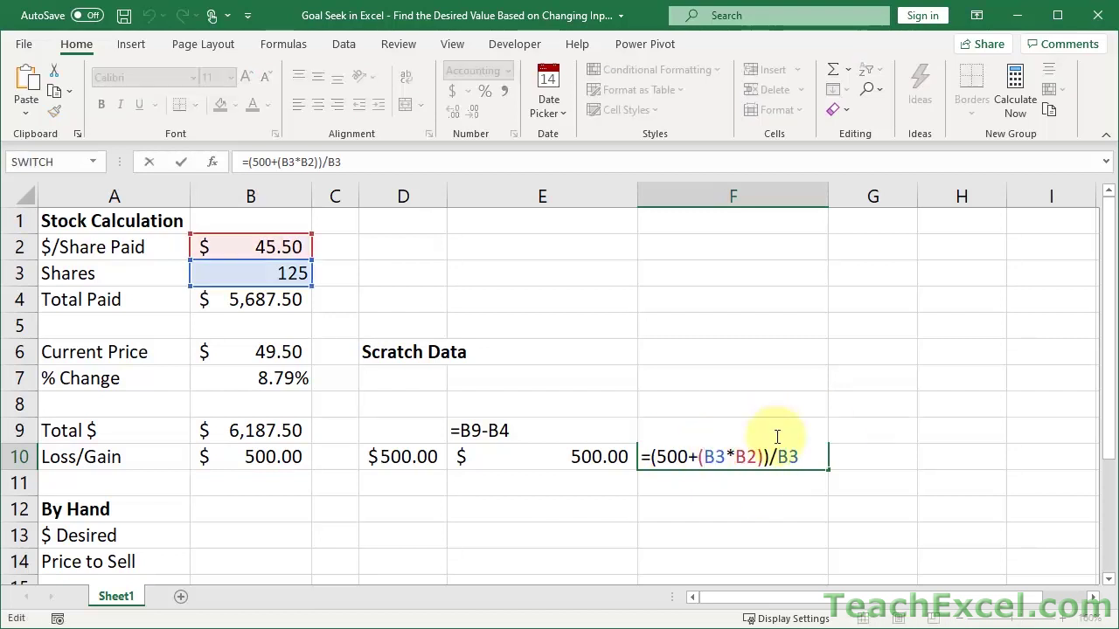
{"action": "key", "text": "Escape"}
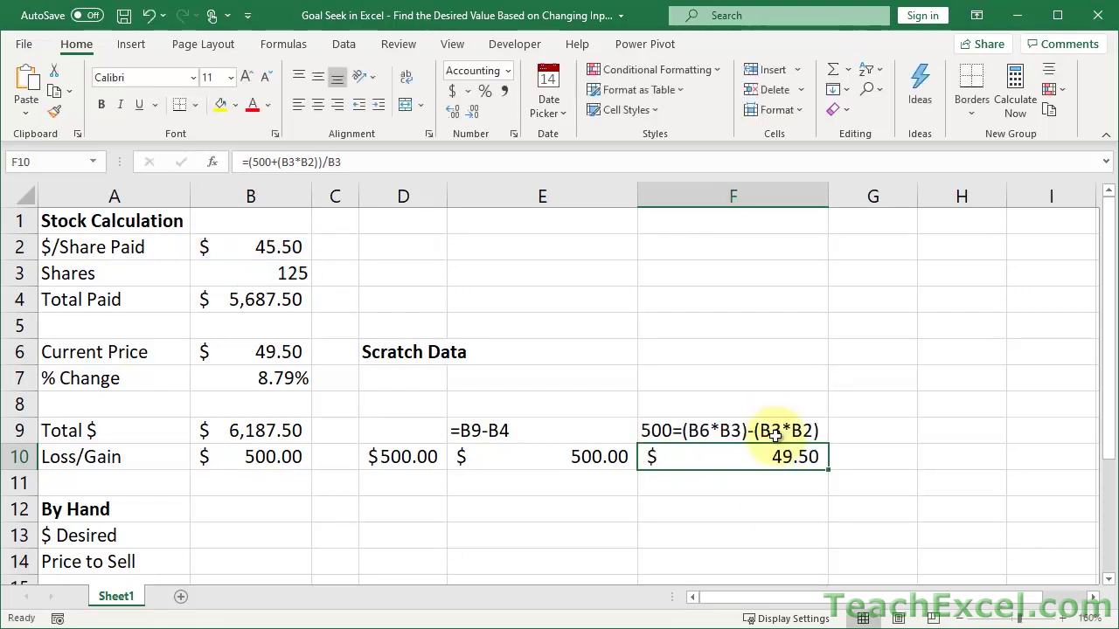
{"action": "left_click", "coordinate": [220, 563]}
{"action": "double_click", "coordinate": [222, 564]}
{"action": "key", "text": "ctrl+v"}
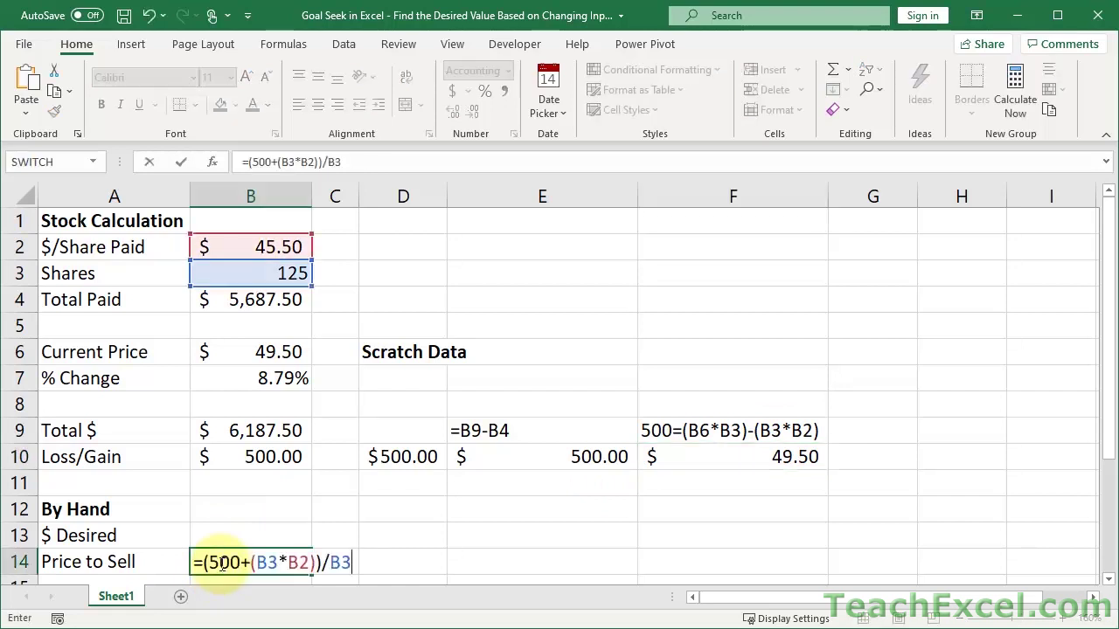
Replace the fixed 500 in the B14 formula with a reference to B13, making it =(B13+(B3*B2))/B3.
{"action": "left_click", "coordinate": [242, 562]}
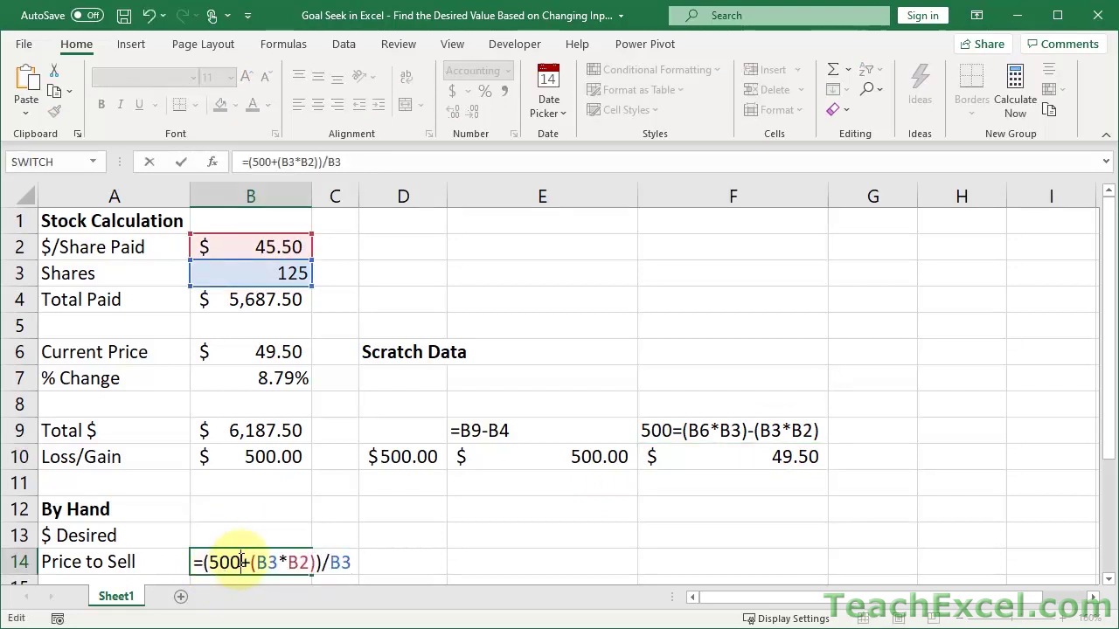
{"action": "key", "text": "BackSpace"}
{"action": "key", "text": "BackSpace"}
{"action": "key", "text": "BackSpace"}
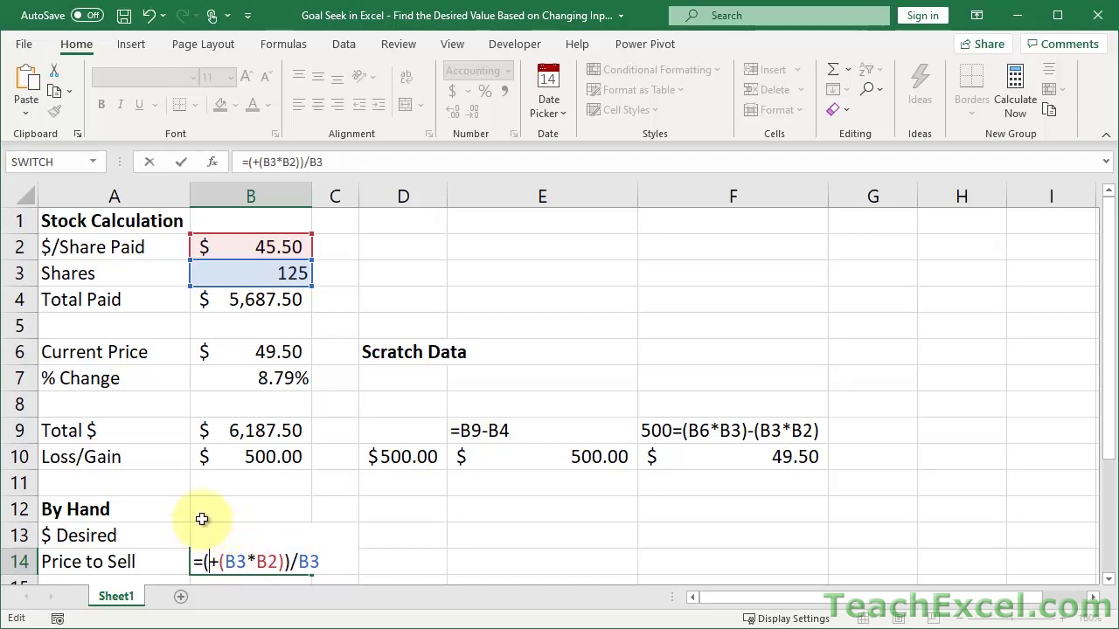
{"action": "left_click", "coordinate": [211, 517]}
{"action": "key", "text": "Down"}
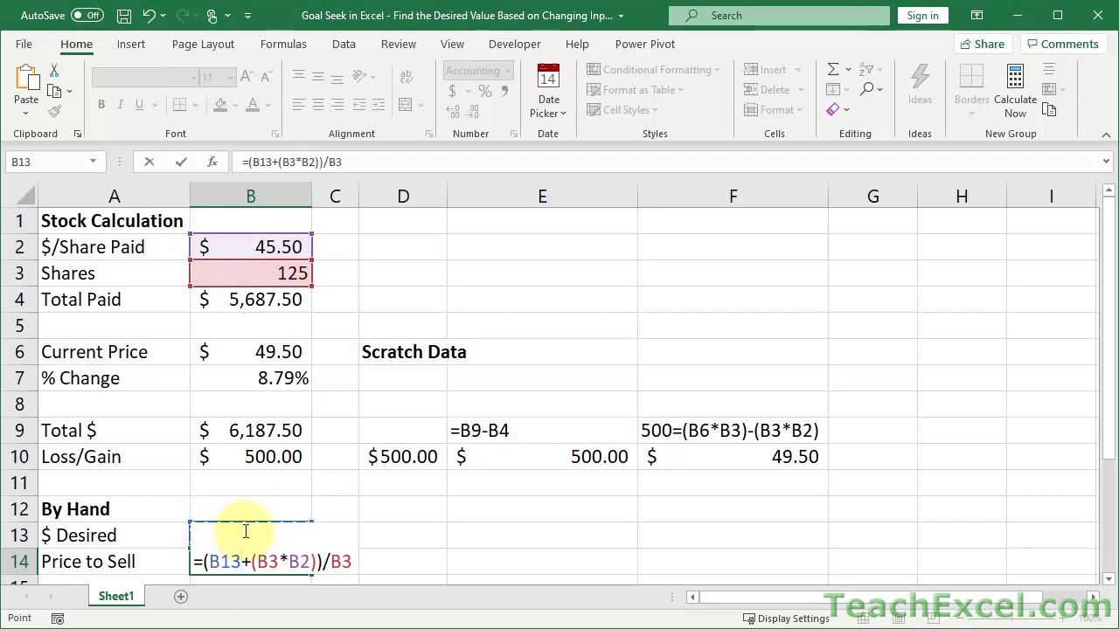
{"action": "key", "text": "ctrl+Return"}
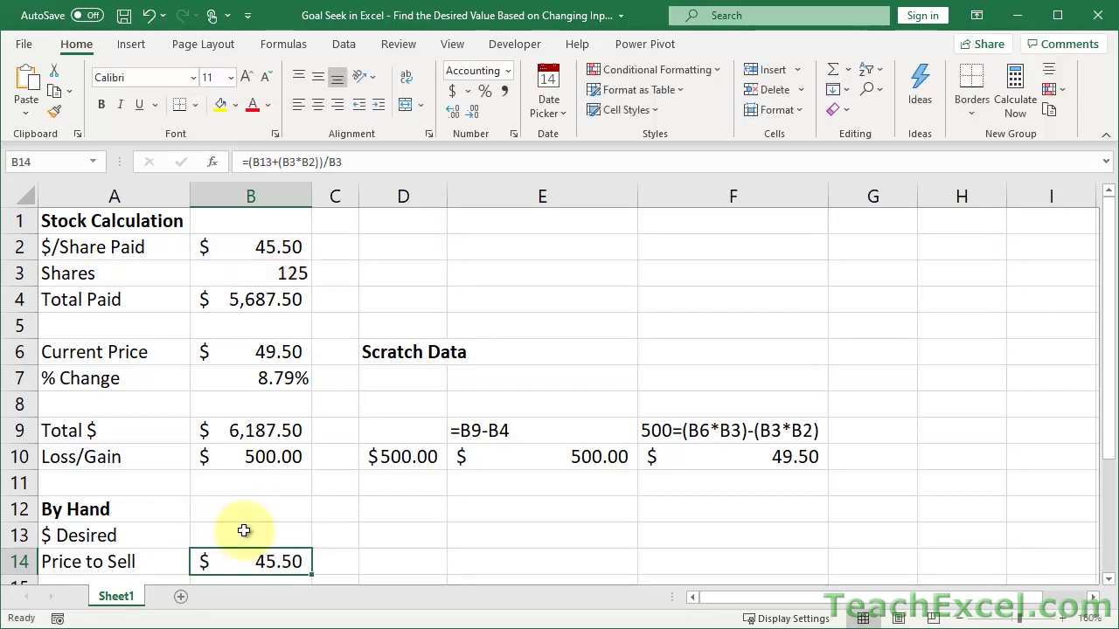
Test the Price to Sell formula by entering 500 and 550 in turn as the $ Desired amount in B13.
{"action": "left_click", "coordinate": [244, 530]}
{"action": "type", "text": "500"}
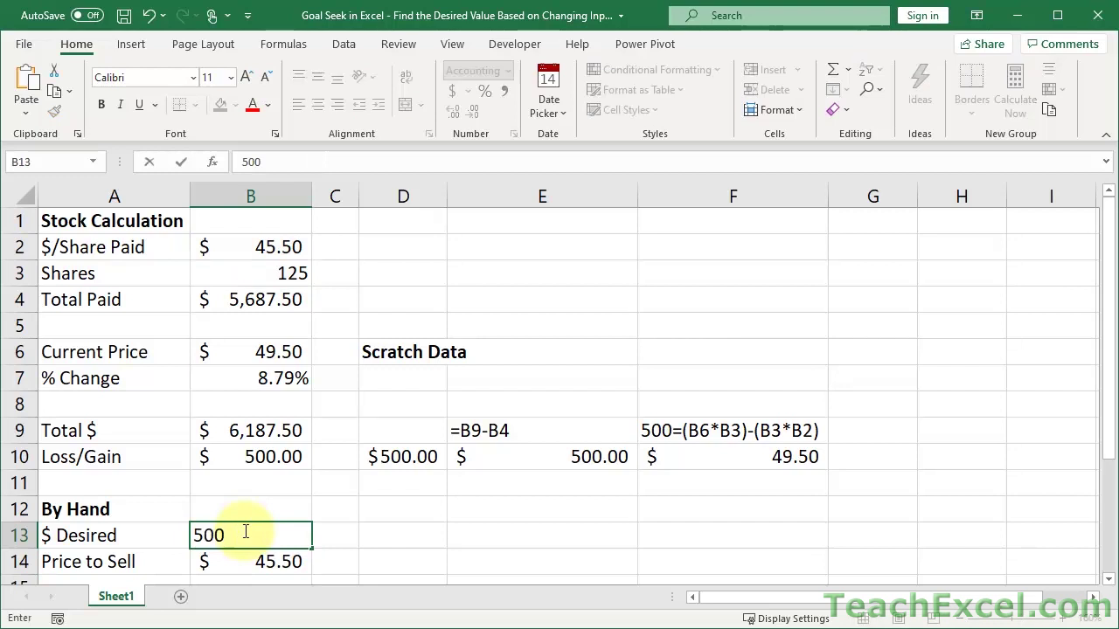
{"action": "key", "text": "ctrl+Return"}
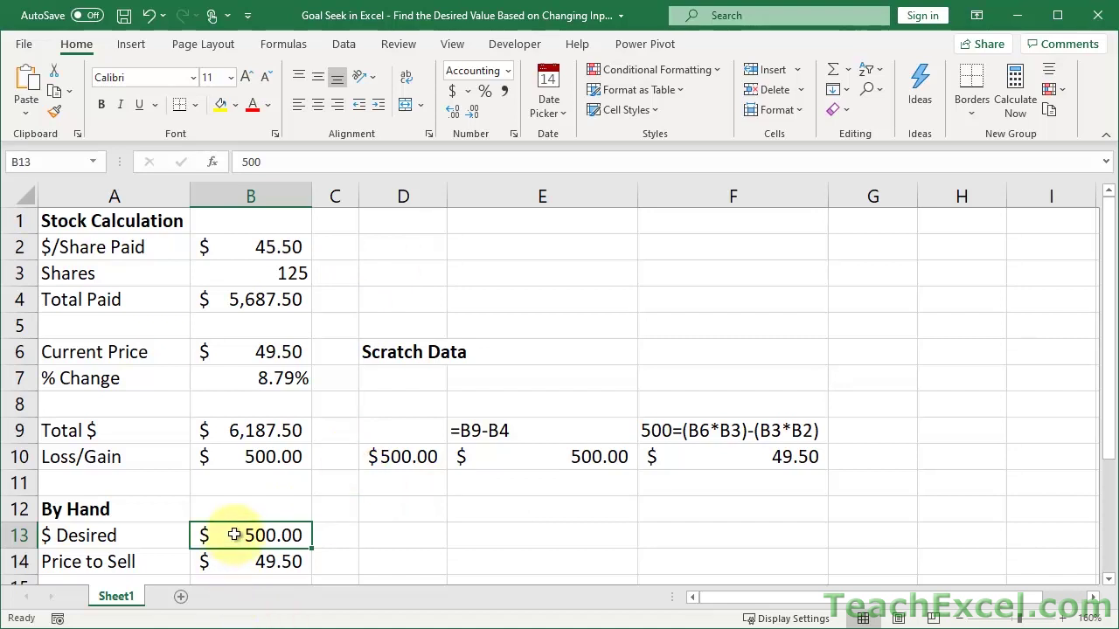
{"action": "type", "text": "550"}
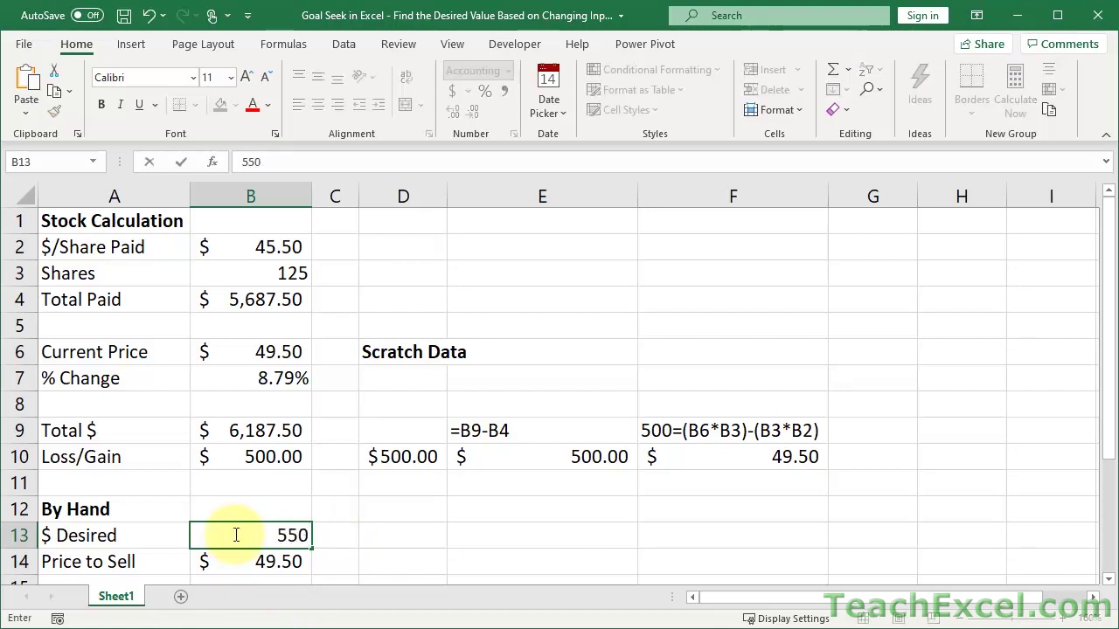
{"action": "key", "text": "ctrl+Return"}
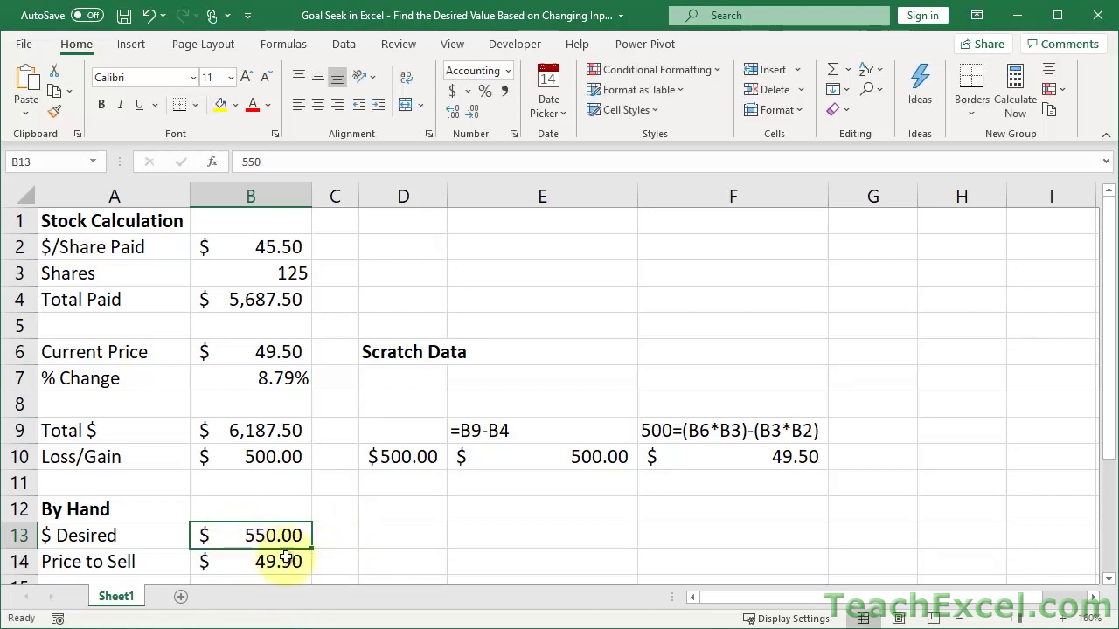
{"action": "left_click", "coordinate": [286, 557]}
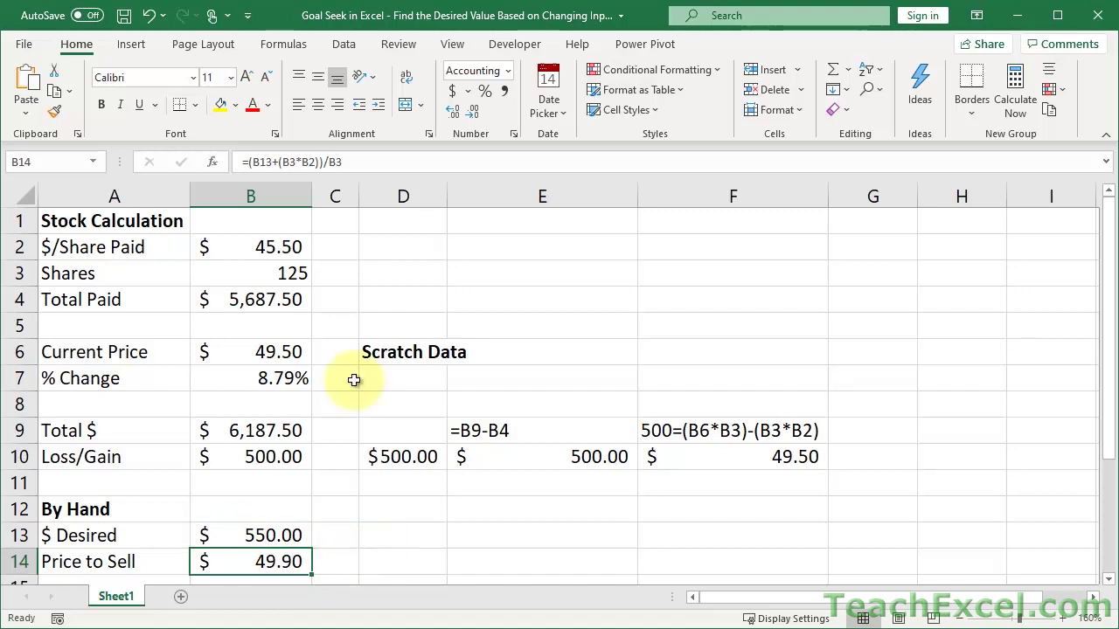
Change the number of Shares in B3 to 120 and check the Price to Sell in B14.
{"action": "left_click", "coordinate": [289, 273]}
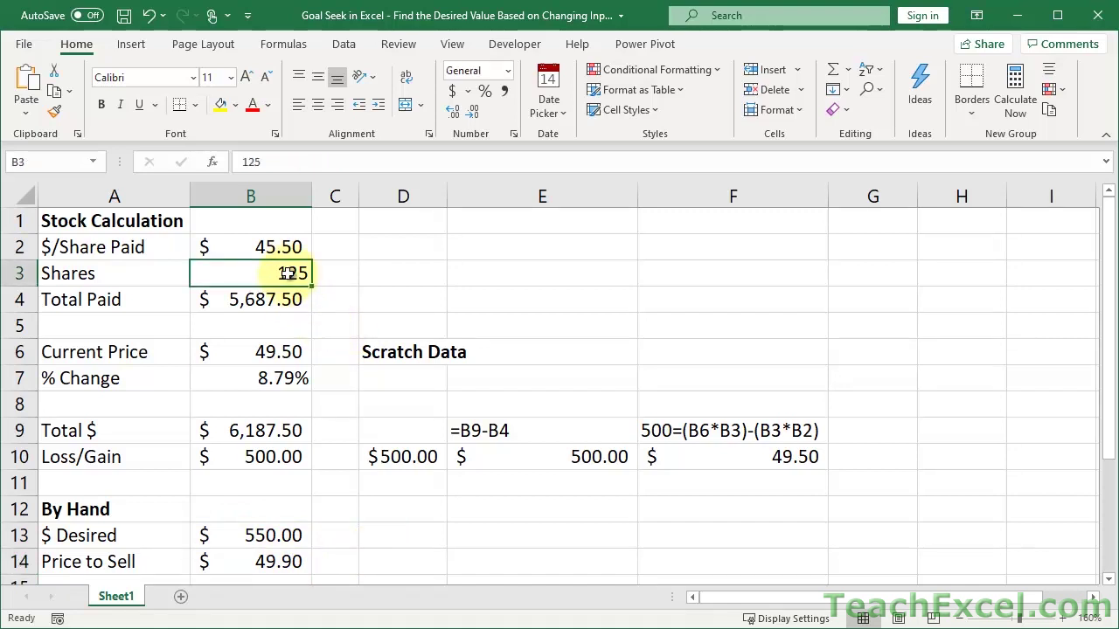
{"action": "type", "text": "120"}
{"action": "key", "text": "Return"}
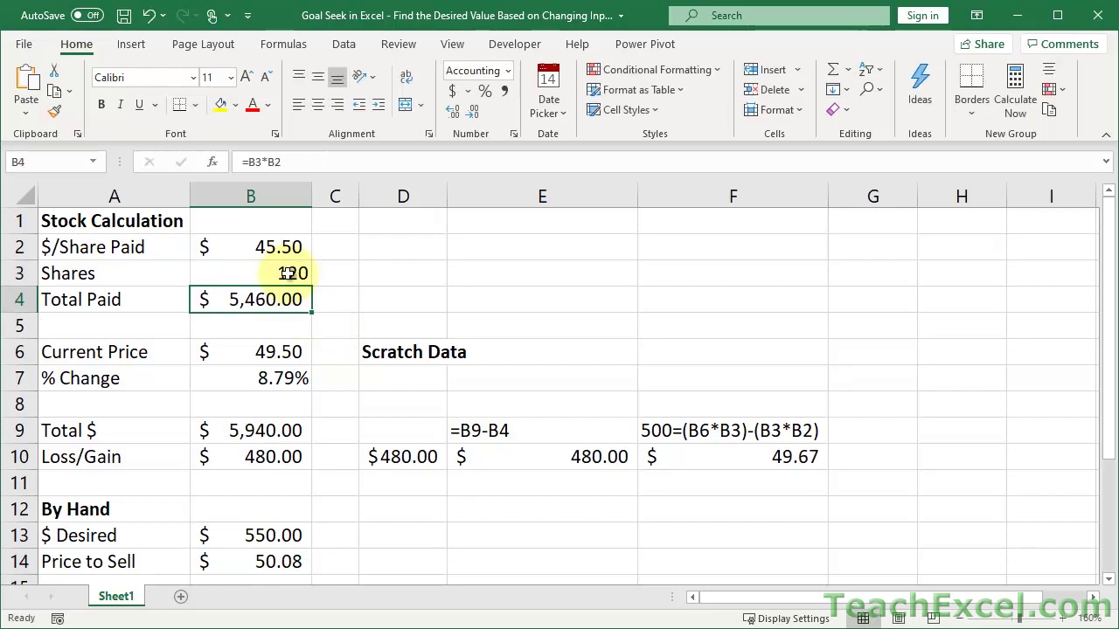
{"action": "left_click", "coordinate": [234, 559]}
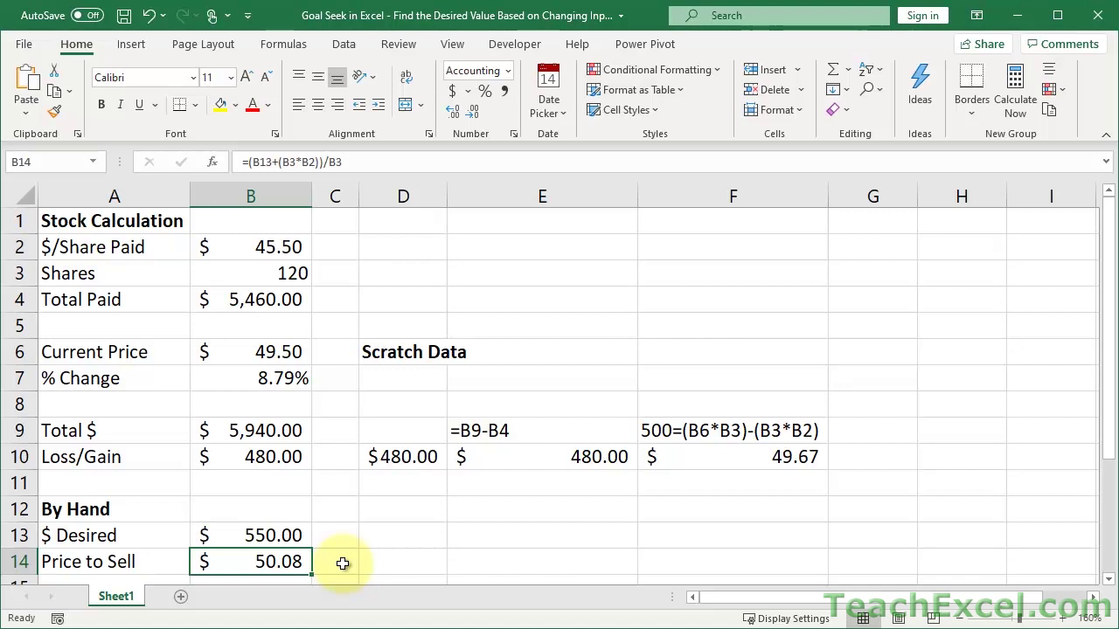
Review the derivation from the Loss/Gain formula in B10 through the scratch formulas in D10 and E10 to the rearranged version in F10.
{"action": "left_click", "coordinate": [272, 457]}
{"action": "double_click", "coordinate": [272, 457]}
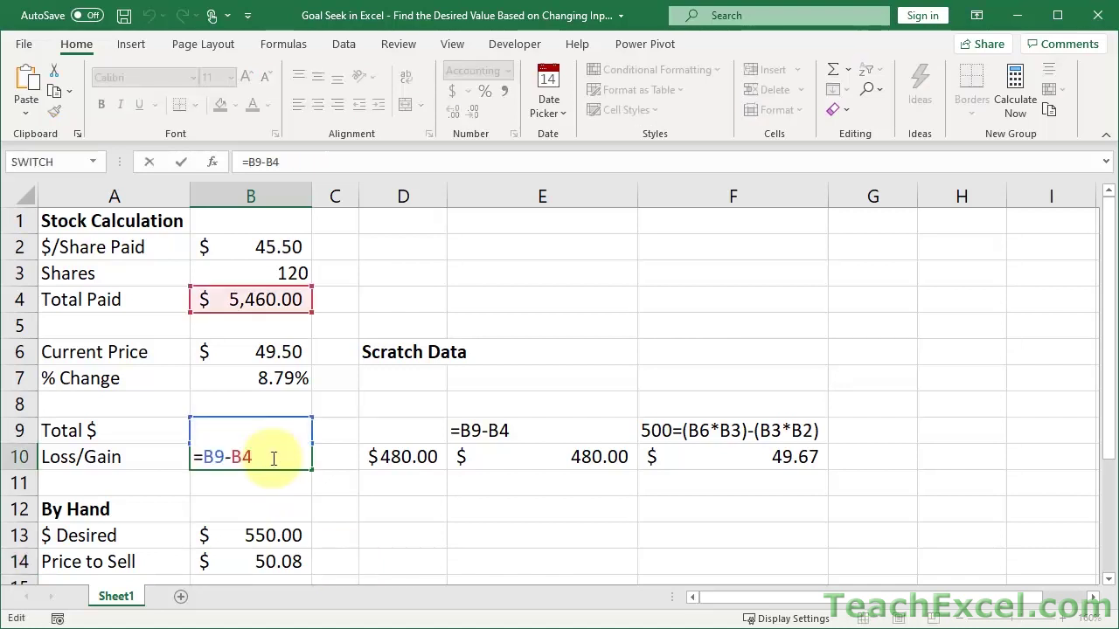
{"action": "key", "text": "Escape"}
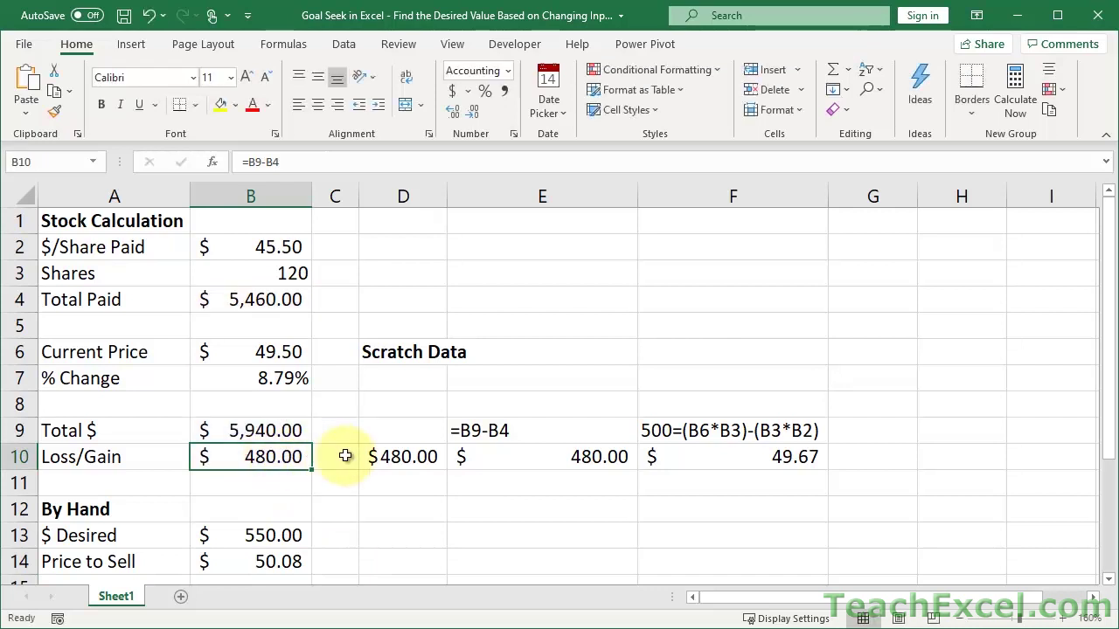
{"action": "left_click", "coordinate": [388, 456]}
{"action": "double_click", "coordinate": [389, 456]}
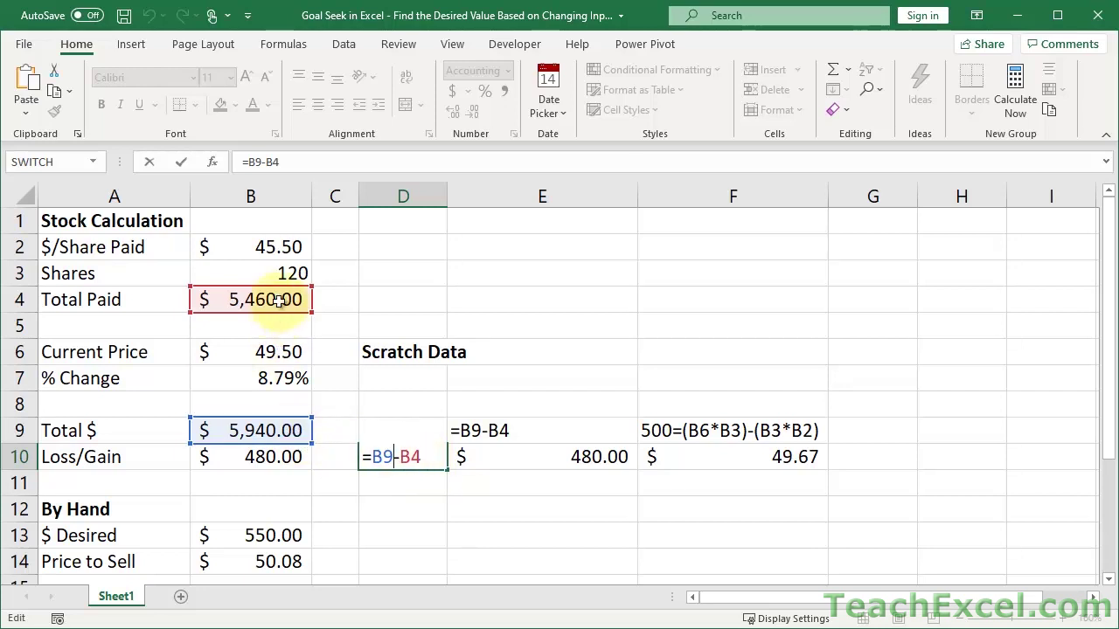
{"action": "key", "text": "ctrl+Return"}
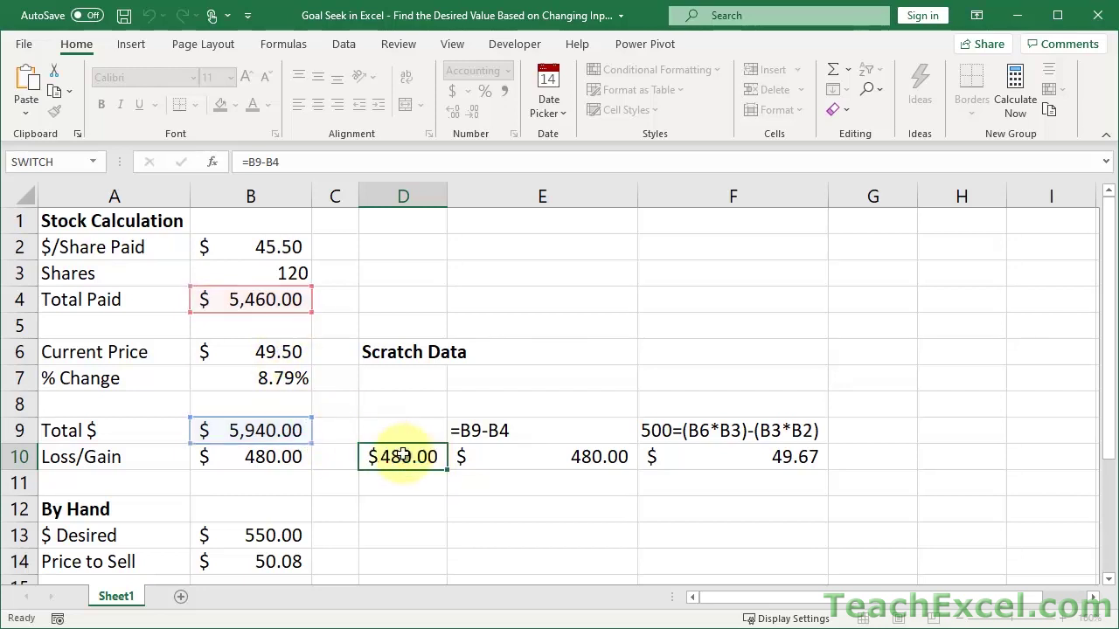
{"action": "left_click", "coordinate": [487, 430]}
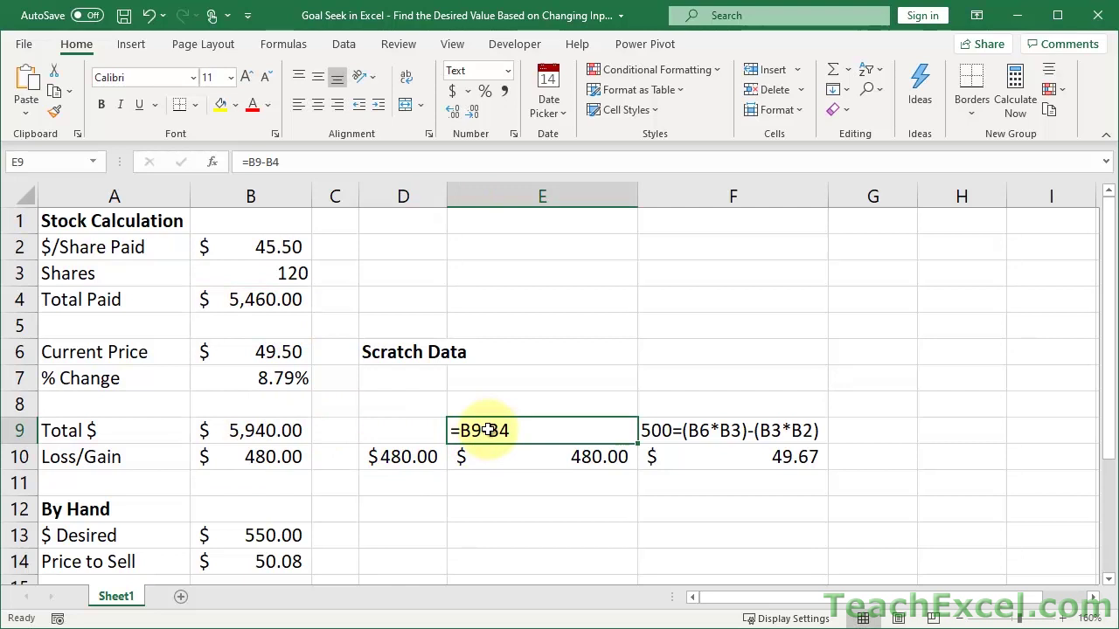
{"action": "double_click", "coordinate": [489, 456]}
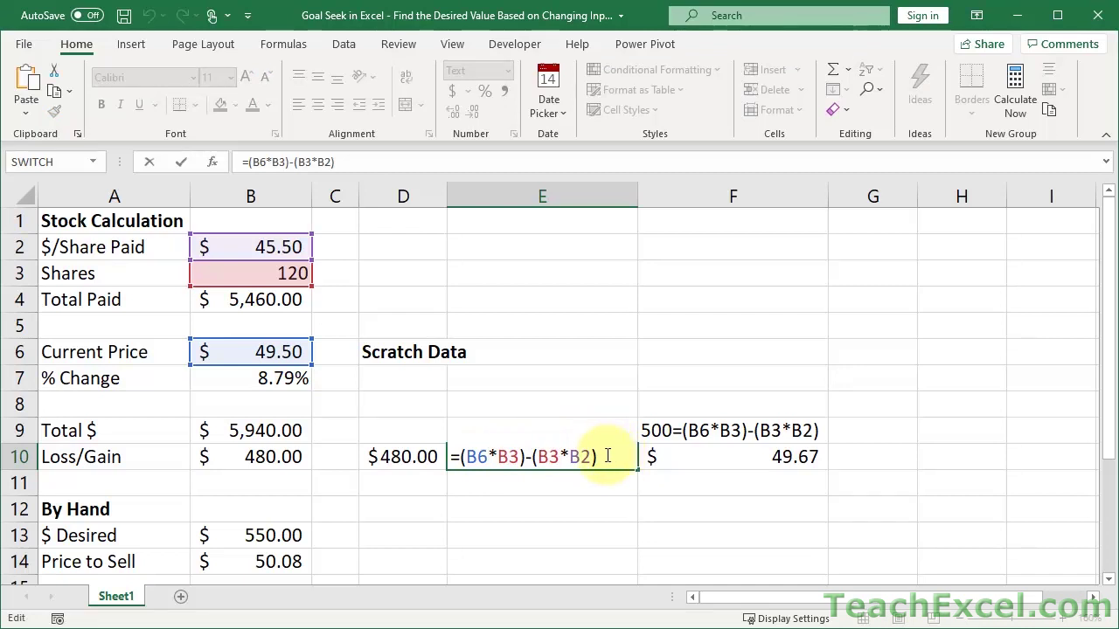
{"action": "left_click_drag", "start_coordinate": [617, 455], "coordinate": [532, 457]}
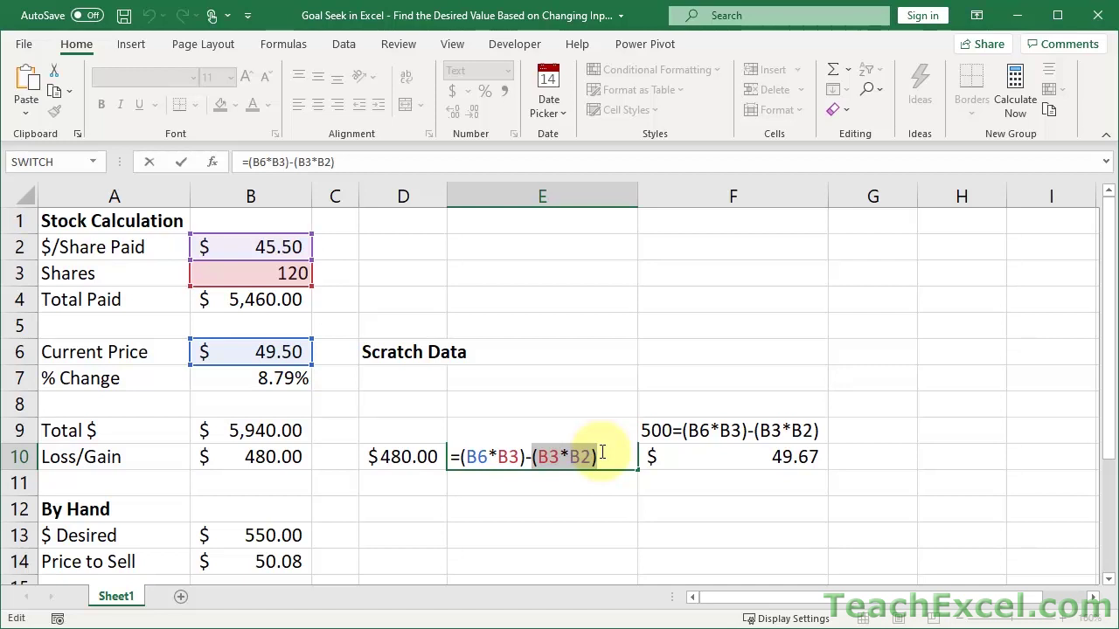
{"action": "key", "text": "Escape"}
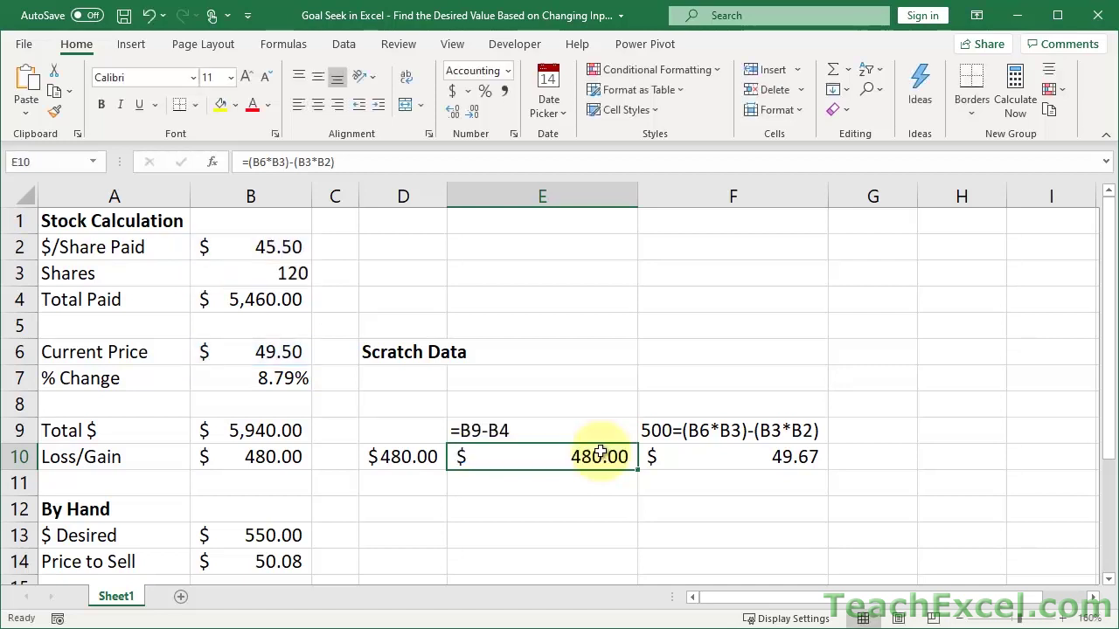
{"action": "left_click", "coordinate": [647, 430]}
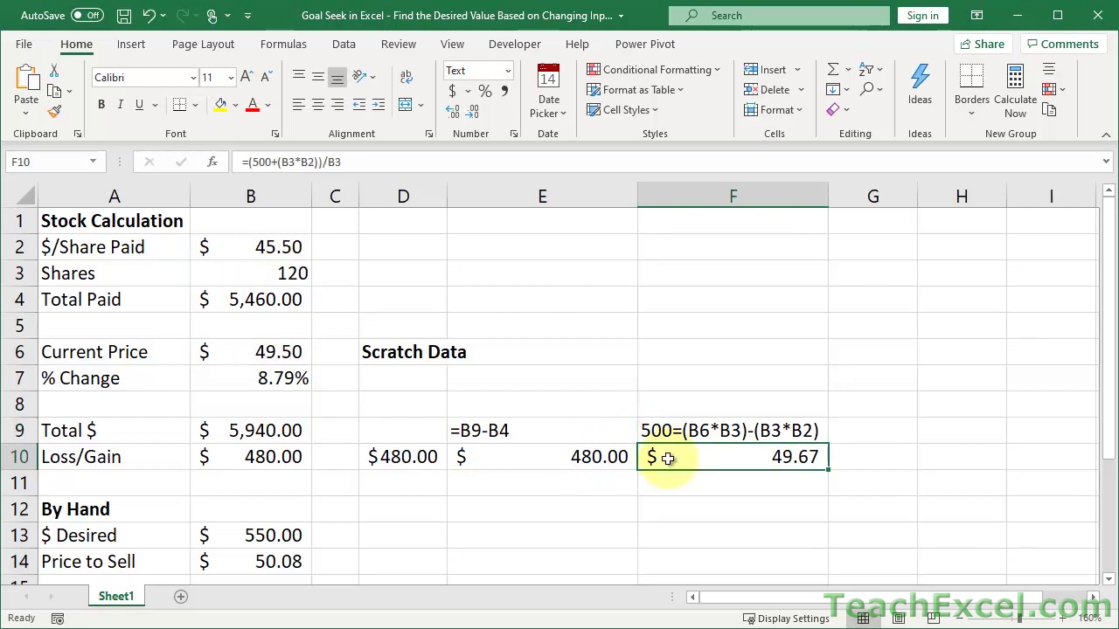
{"action": "double_click", "coordinate": [667, 458]}
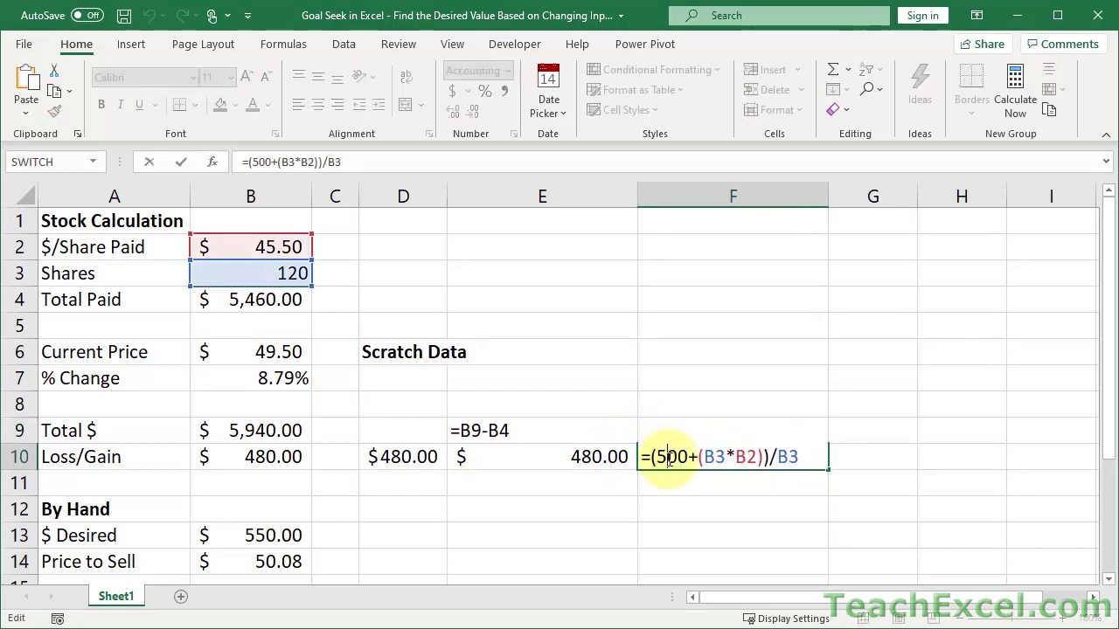
{"action": "key", "text": "Escape"}
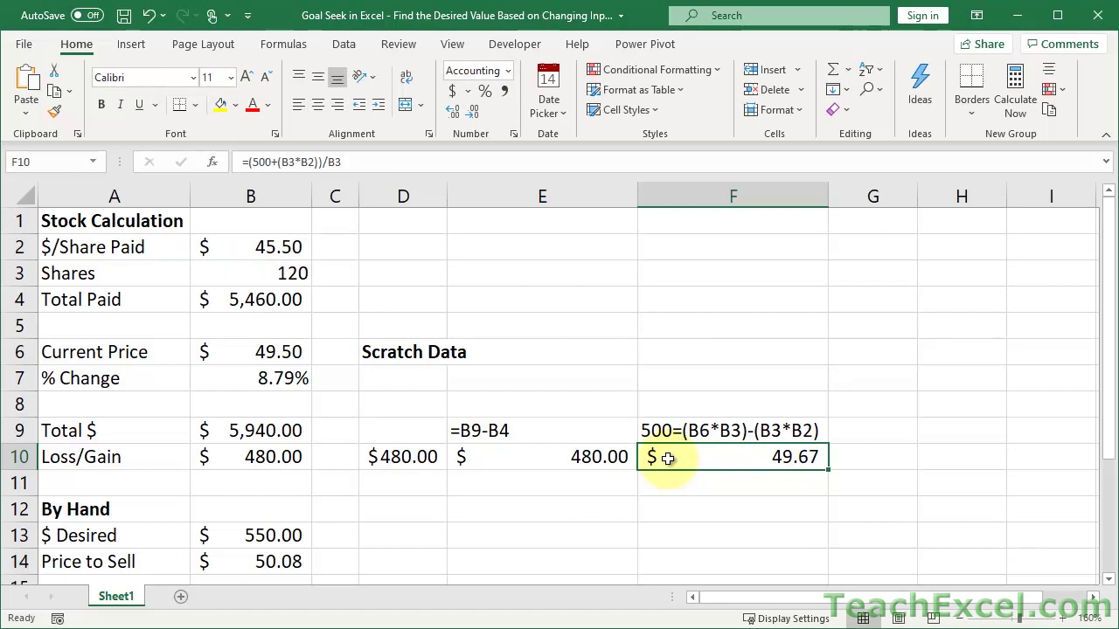
{"action": "left_click", "coordinate": [644, 429]}
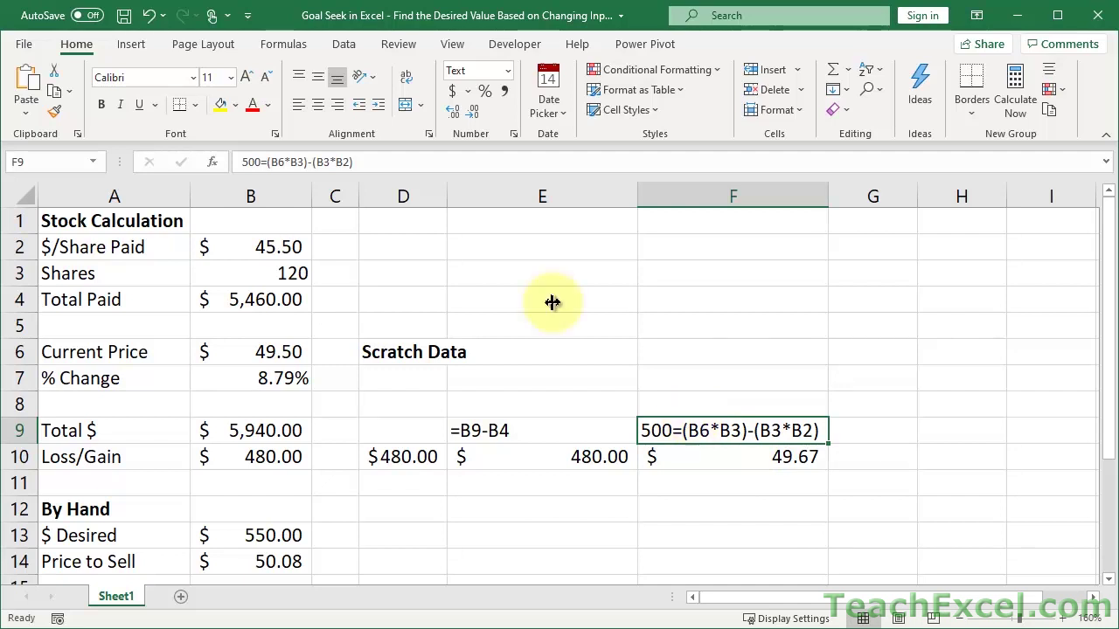
Open Goal Seek and look over its target value and changing cell settings.
{"action": "left_click", "coordinate": [336, 42]}
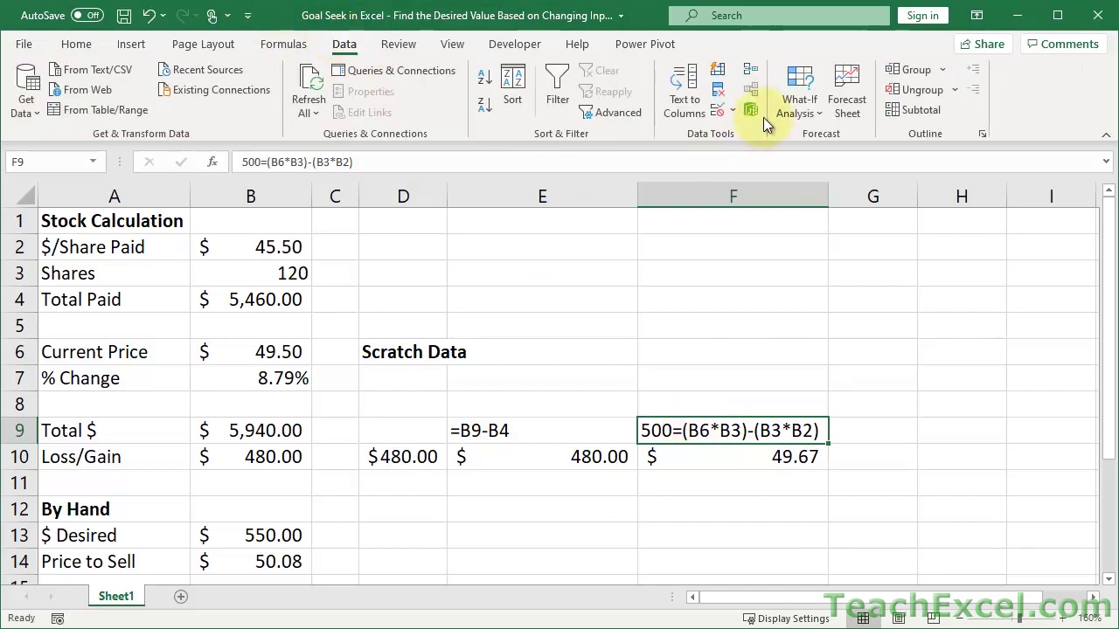
{"action": "left_click", "coordinate": [799, 103]}
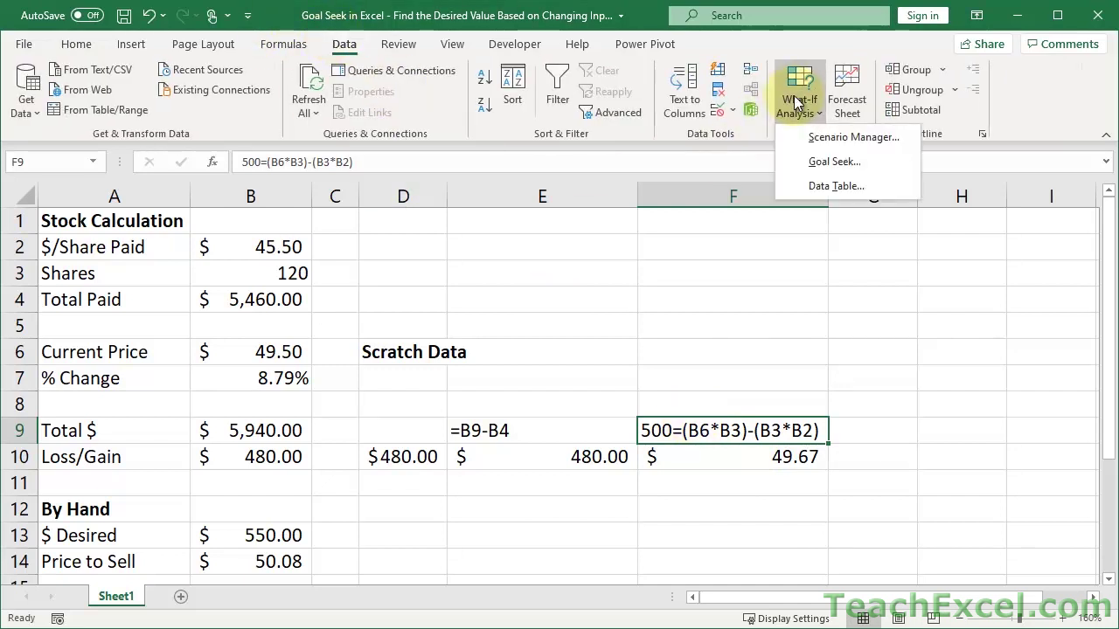
{"action": "left_click", "coordinate": [830, 162]}
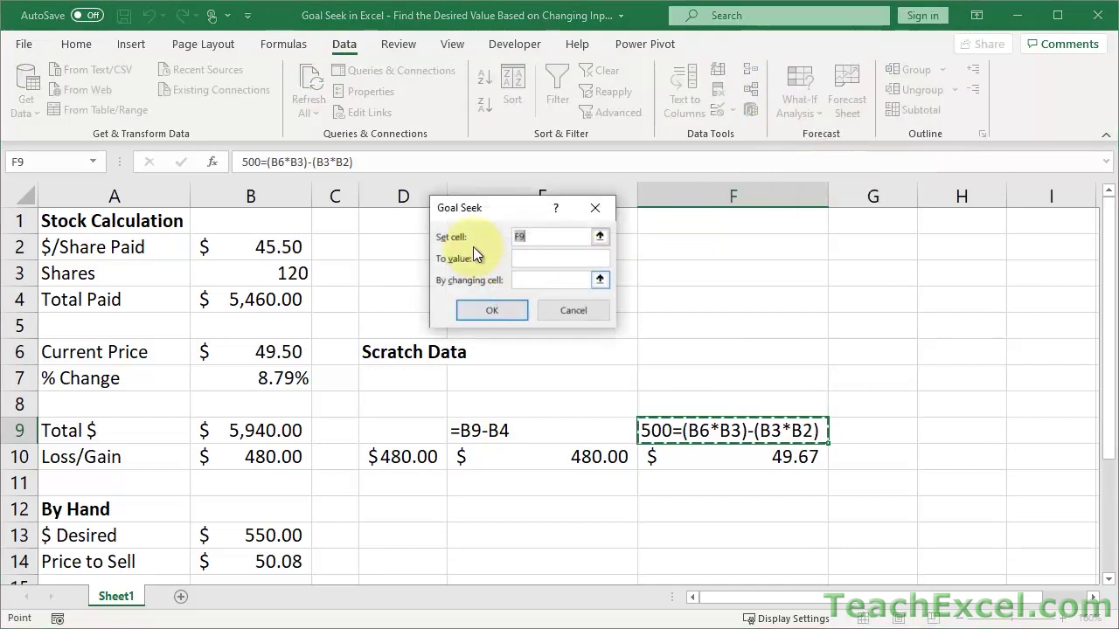
{"action": "left_click", "coordinate": [533, 259]}
{"action": "left_click", "coordinate": [527, 282]}
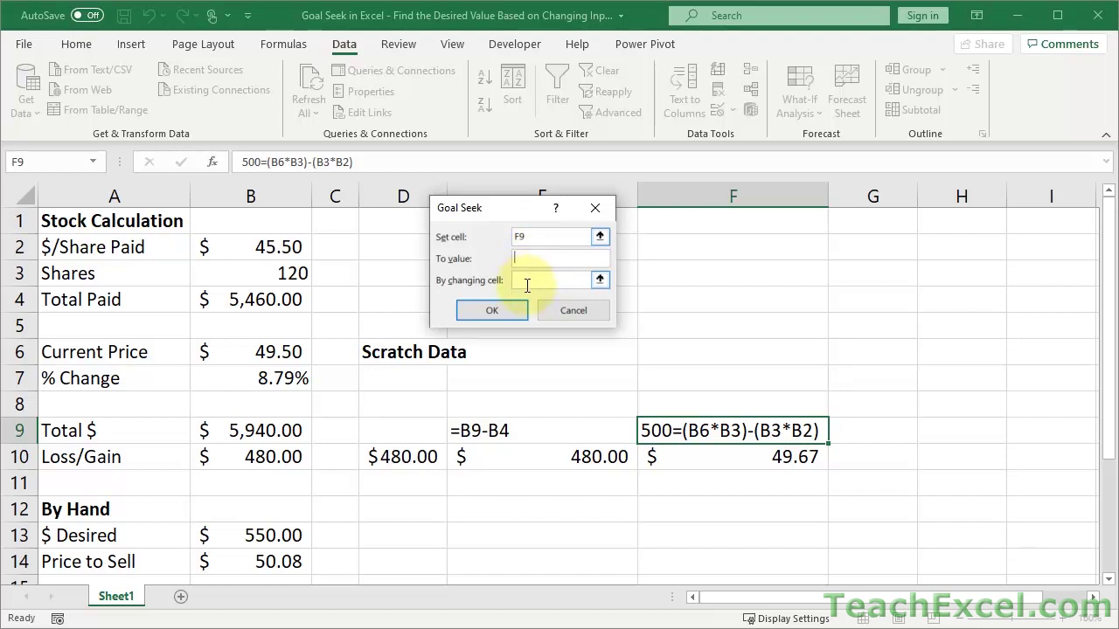